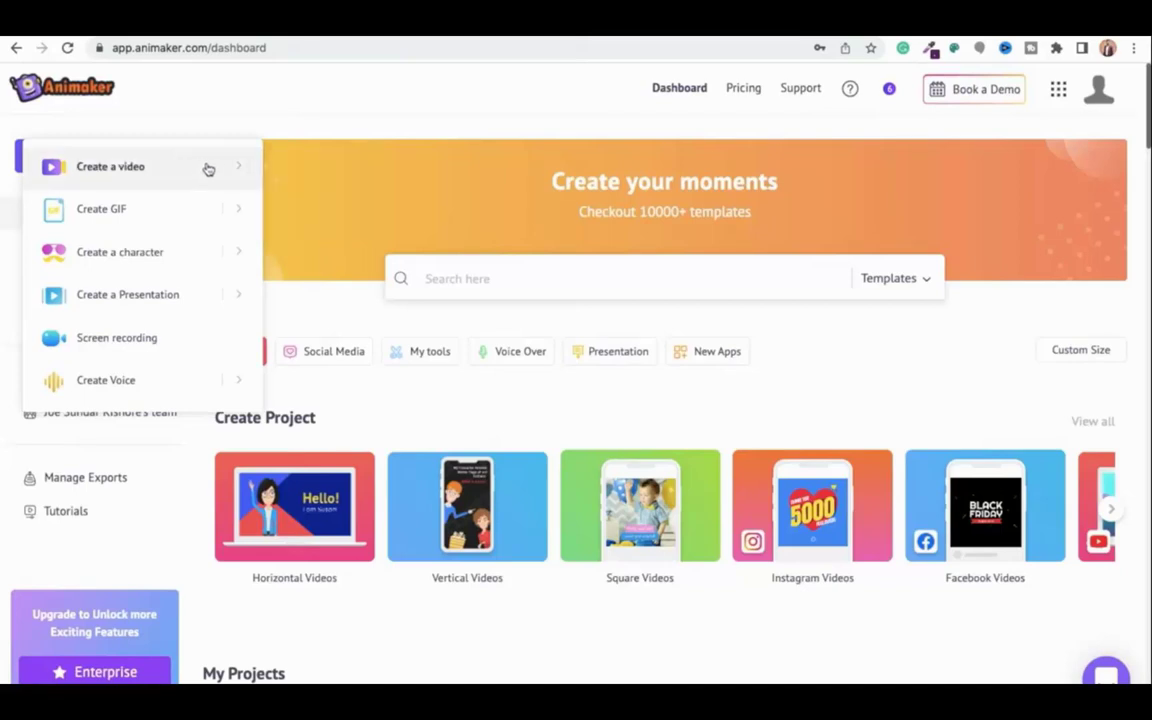
# - Create a new Blank Page video with an empty 10-second Scene 1
pyautogui.click(240, 168)
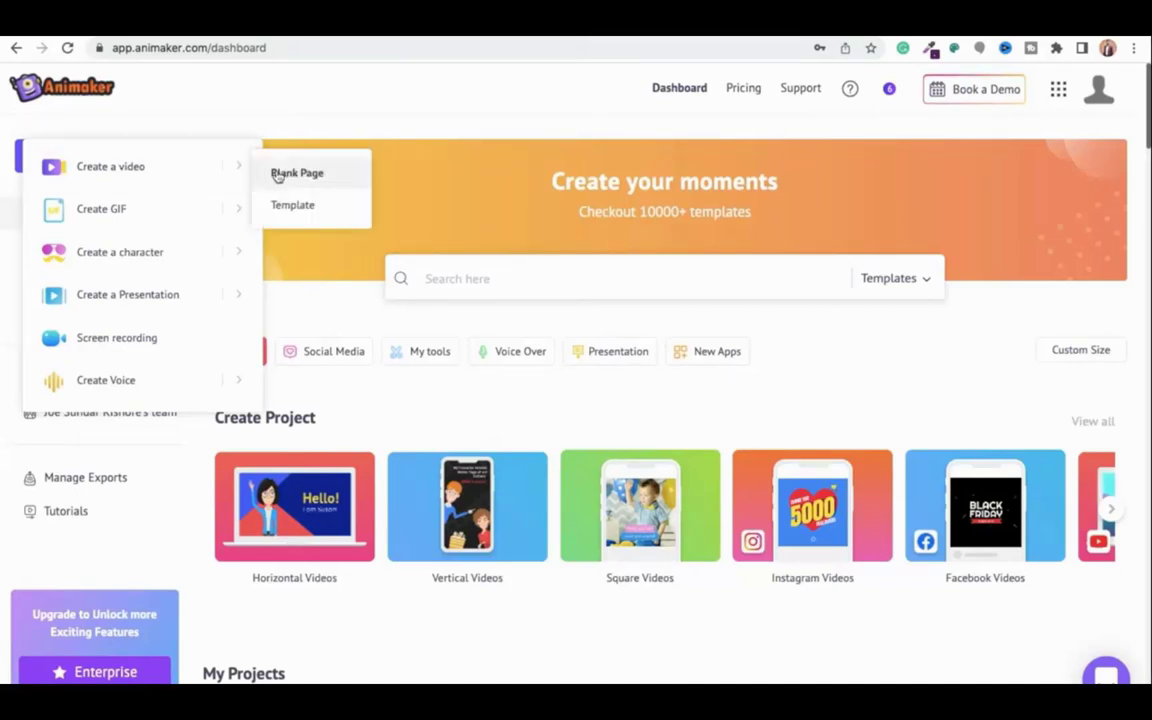
pyautogui.click(279, 175)
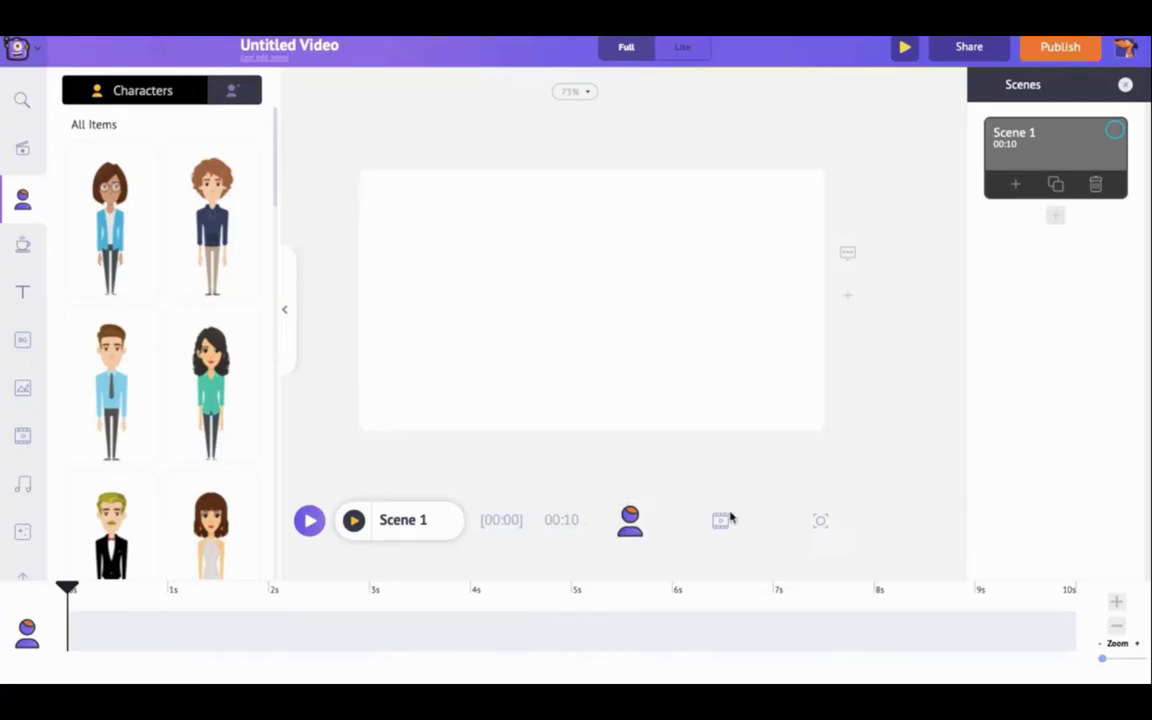
pyautogui.click(723, 520)
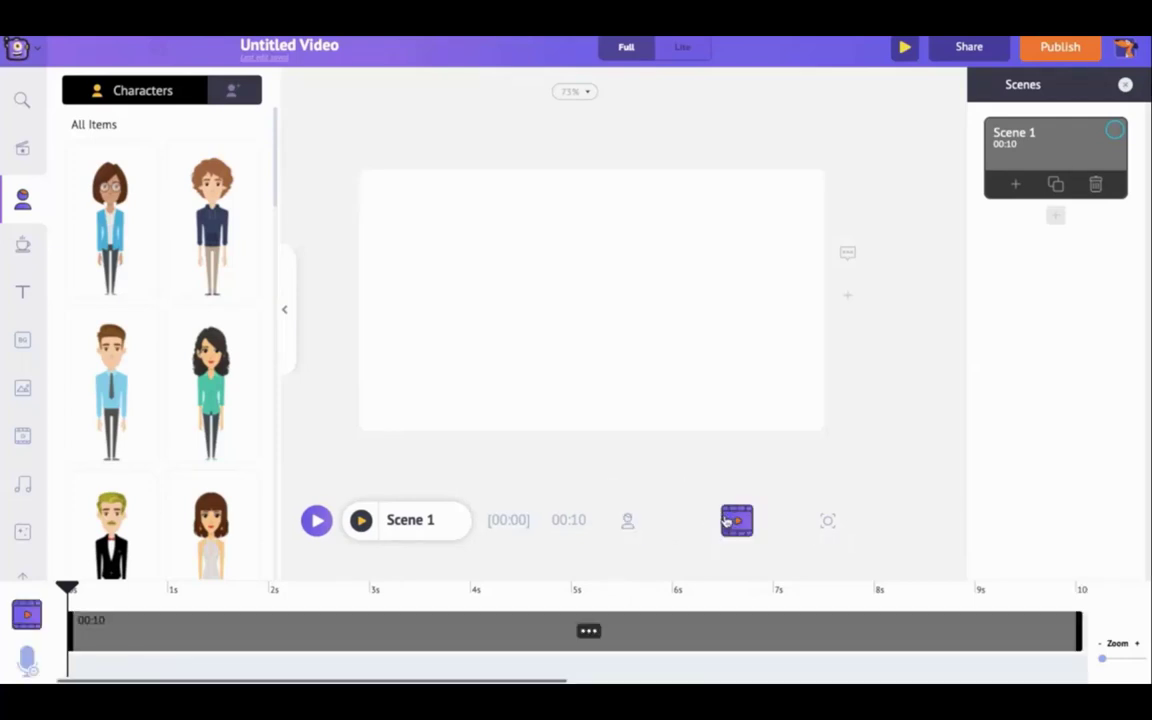
pyautogui.click(825, 520)
pyautogui.click(627, 520)
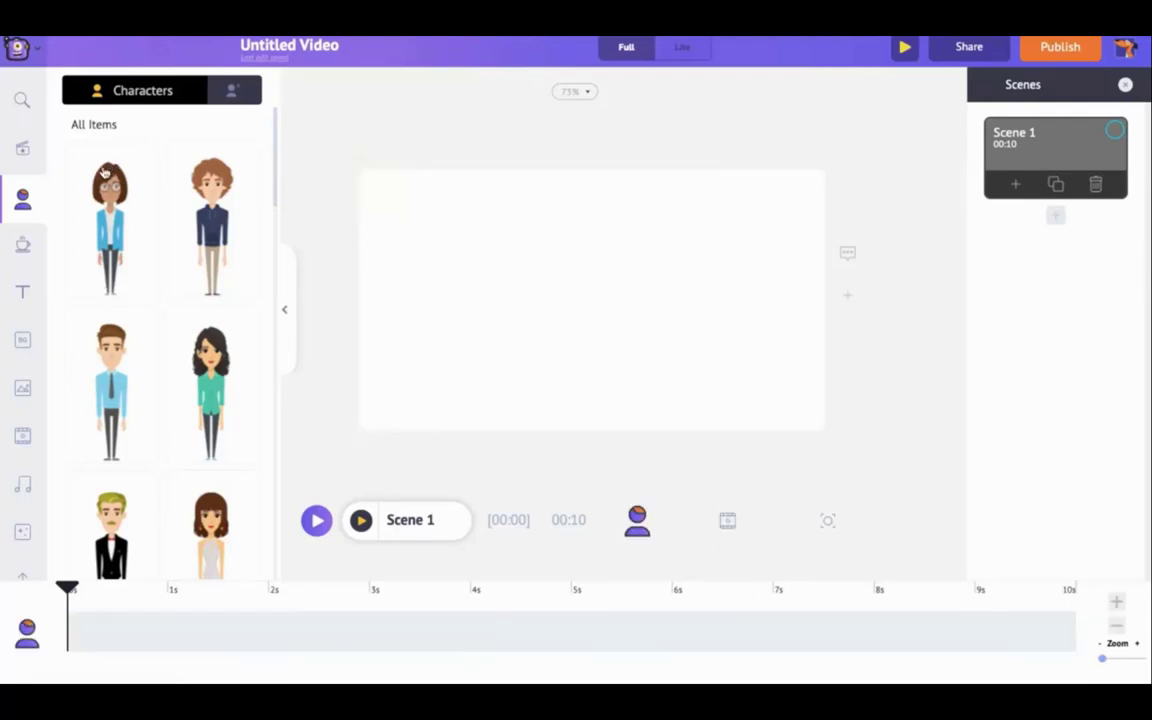
pyautogui.click(22, 245)
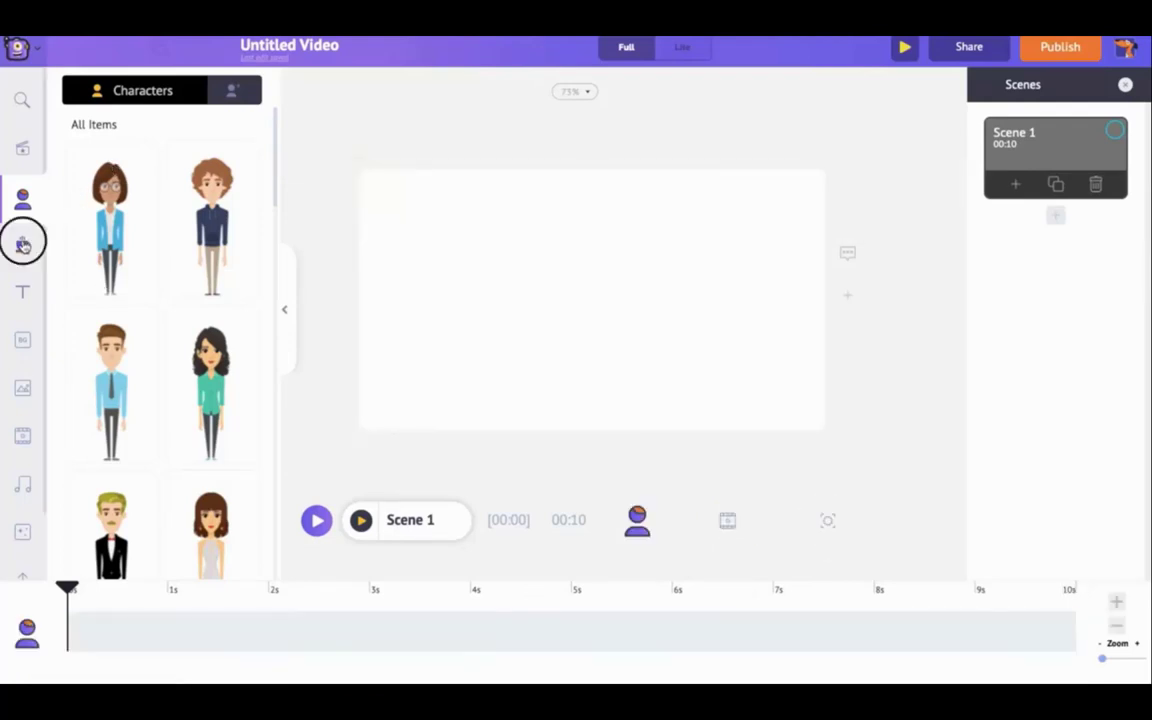
pyautogui.click(18, 293)
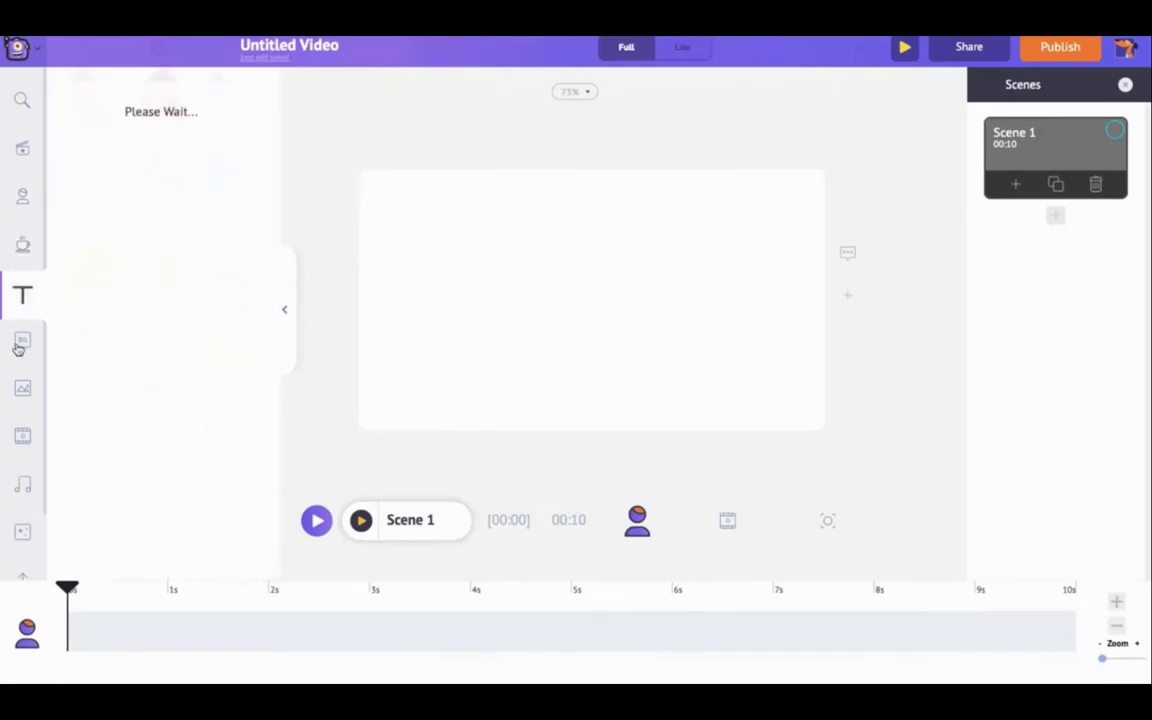
pyautogui.click(23, 487)
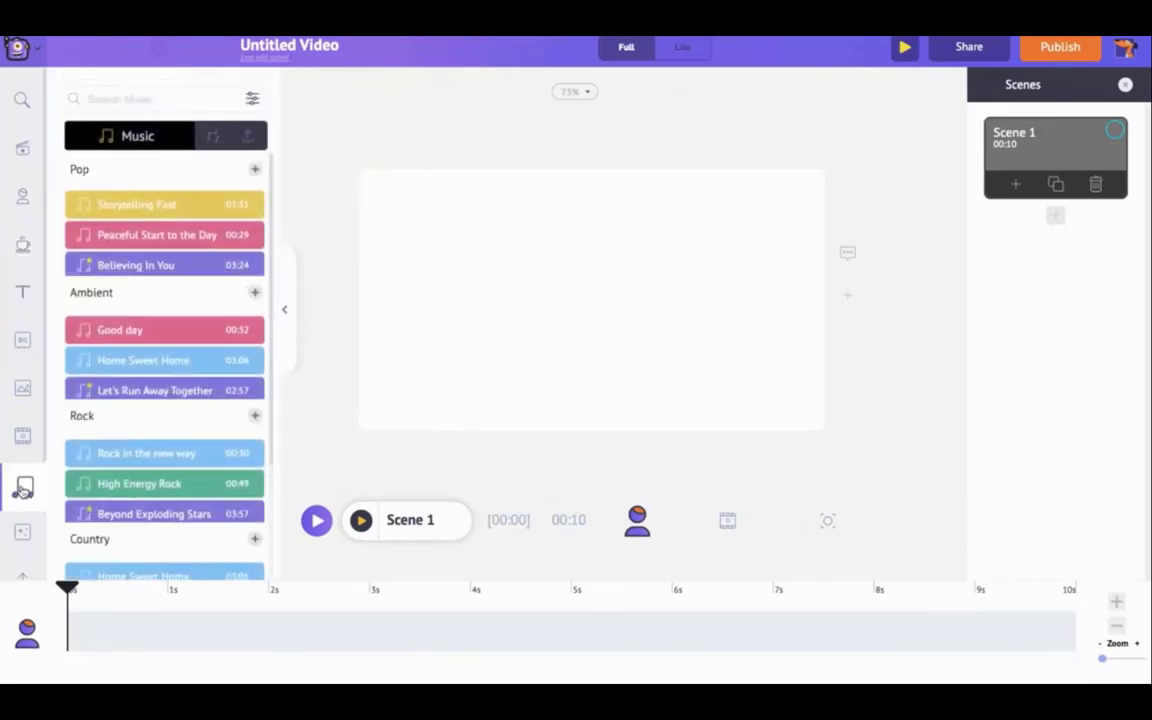
pyautogui.click(12, 188)
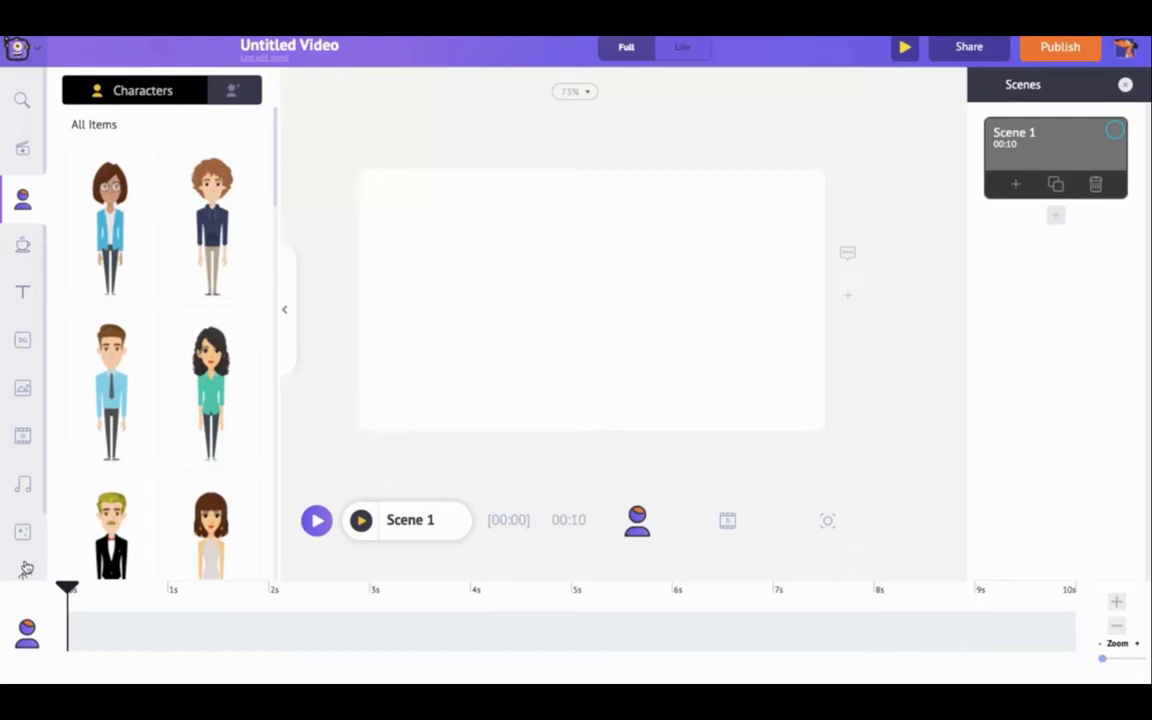
# - Apply the Public Places beach background to Scene 1 and select it on the canvas
pyautogui.click(24, 339)
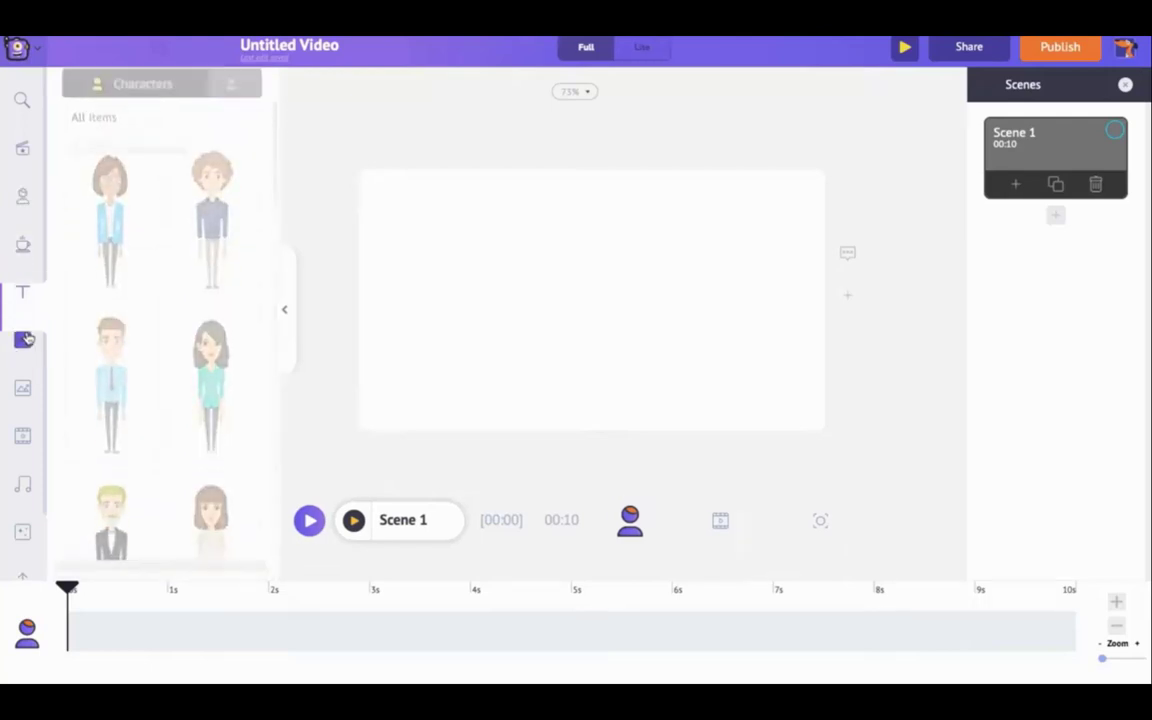
pyautogui.scroll(-3, 167, 337)
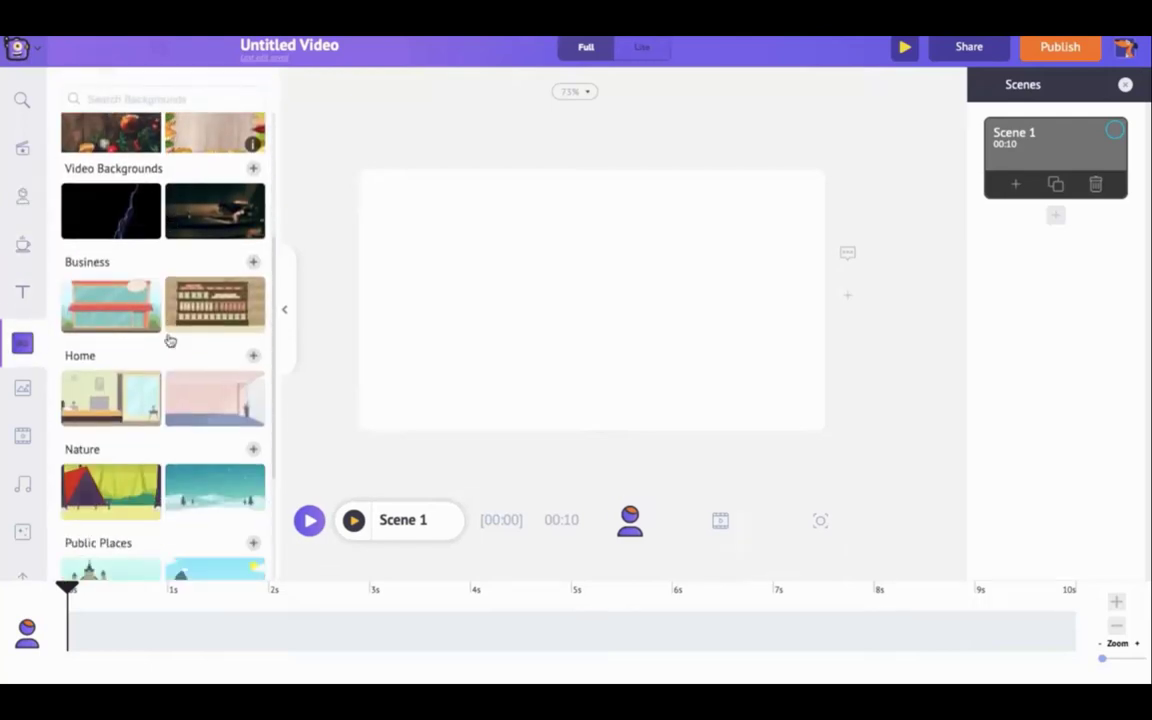
pyautogui.scroll(-1, 170, 341)
pyautogui.scroll(-2, 170, 340)
pyautogui.scroll(-2, 170, 340)
pyautogui.click(202, 270)
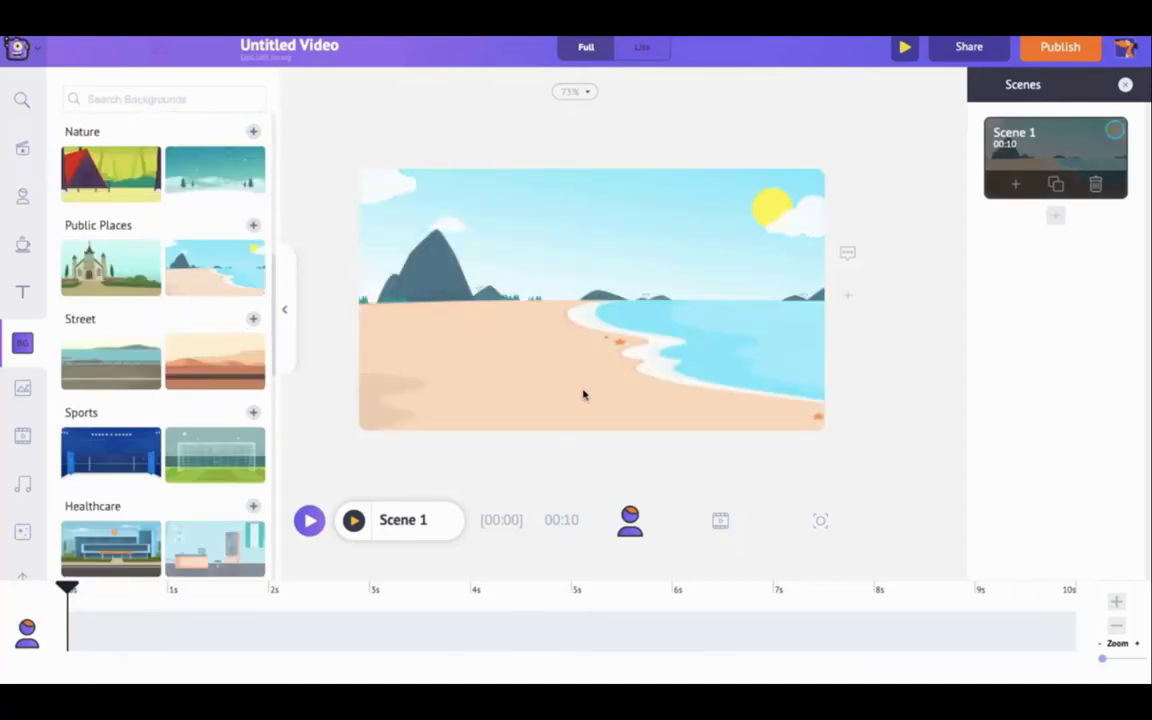
pyautogui.click(657, 280)
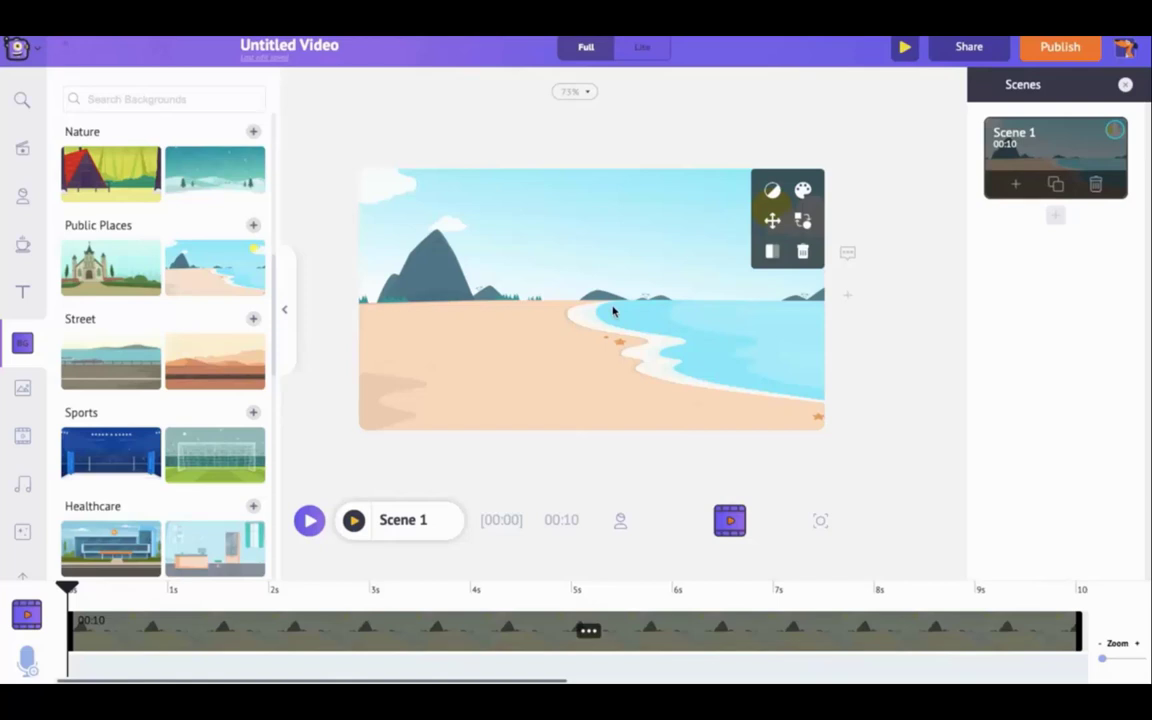
# - Add the red-shirted boy from the Characters library to the beach
pyautogui.click(23, 197)
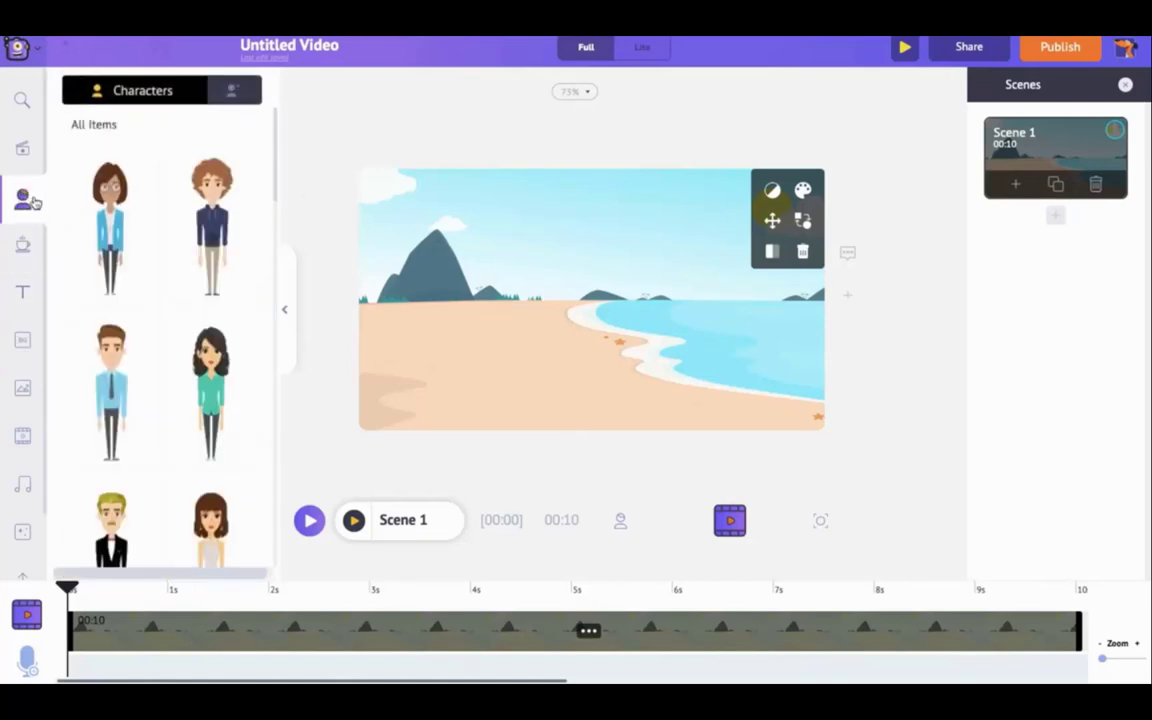
pyautogui.scroll(-1, 159, 276)
pyautogui.scroll(-2, 159, 278)
pyautogui.scroll(-1, 160, 280)
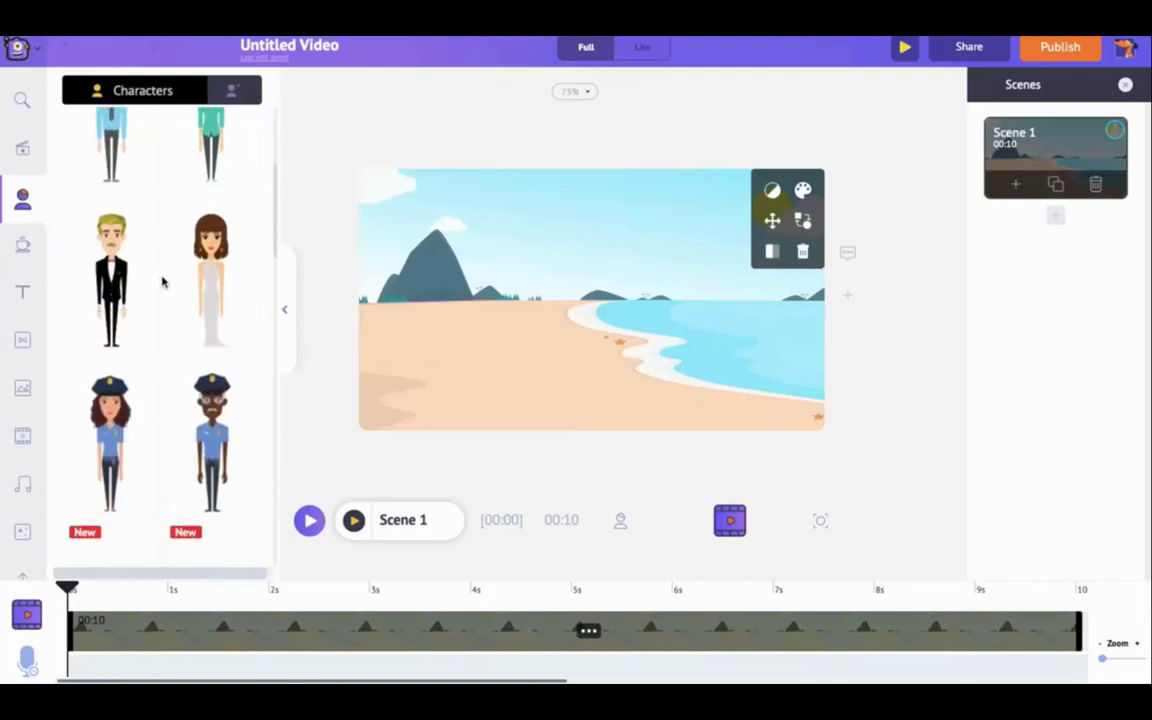
pyautogui.scroll(-1, 161, 281)
pyautogui.scroll(-2, 162, 282)
pyautogui.scroll(-5, 162, 280)
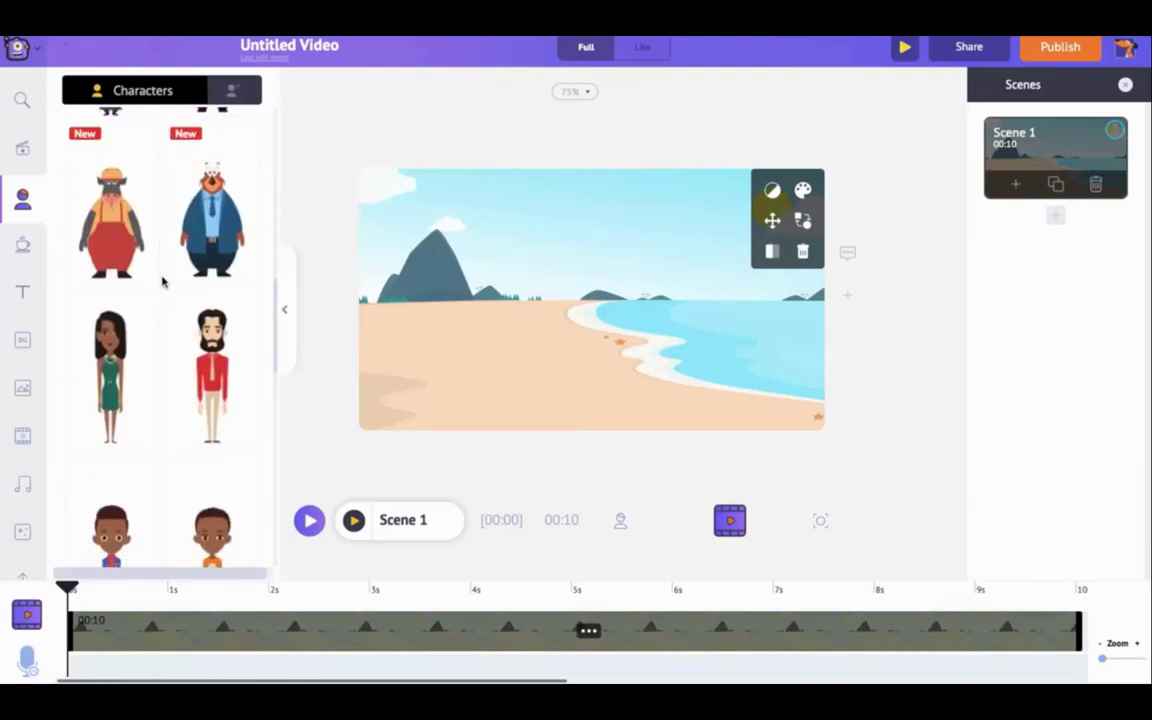
pyautogui.scroll(-2, 162, 280)
pyautogui.scroll(-3, 168, 283)
pyautogui.scroll(-1, 168, 283)
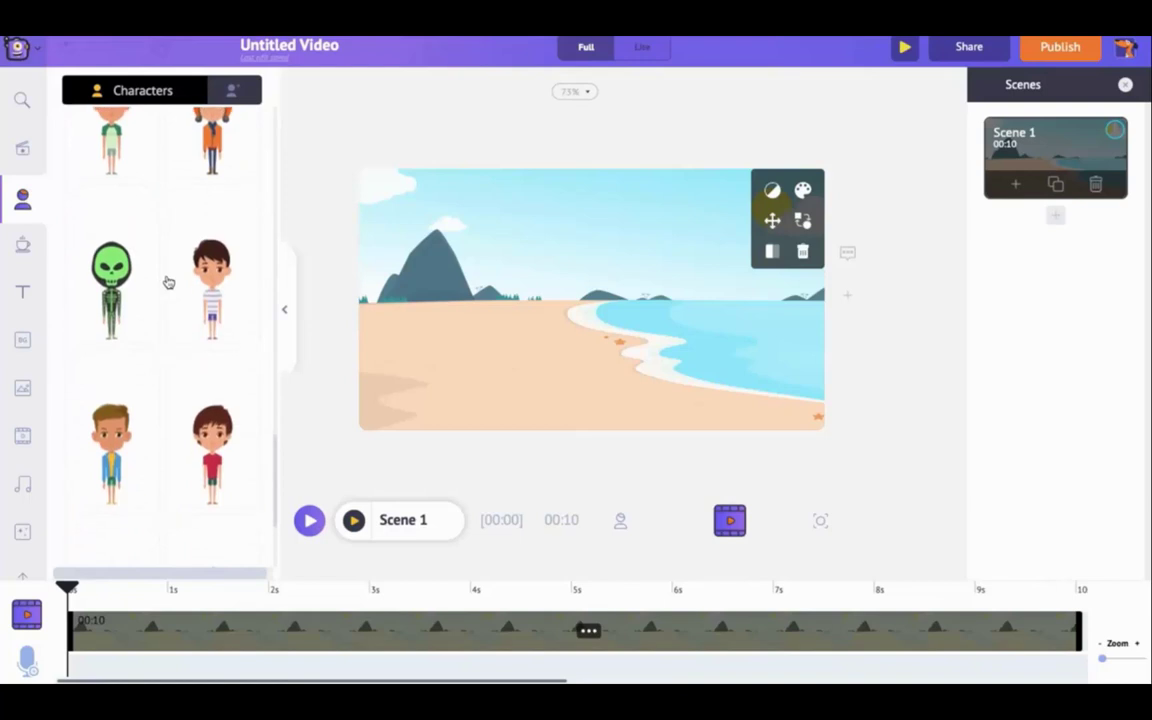
pyautogui.scroll(-1, 168, 283)
pyautogui.scroll(-1, 168, 283)
pyautogui.scroll(-1, 168, 283)
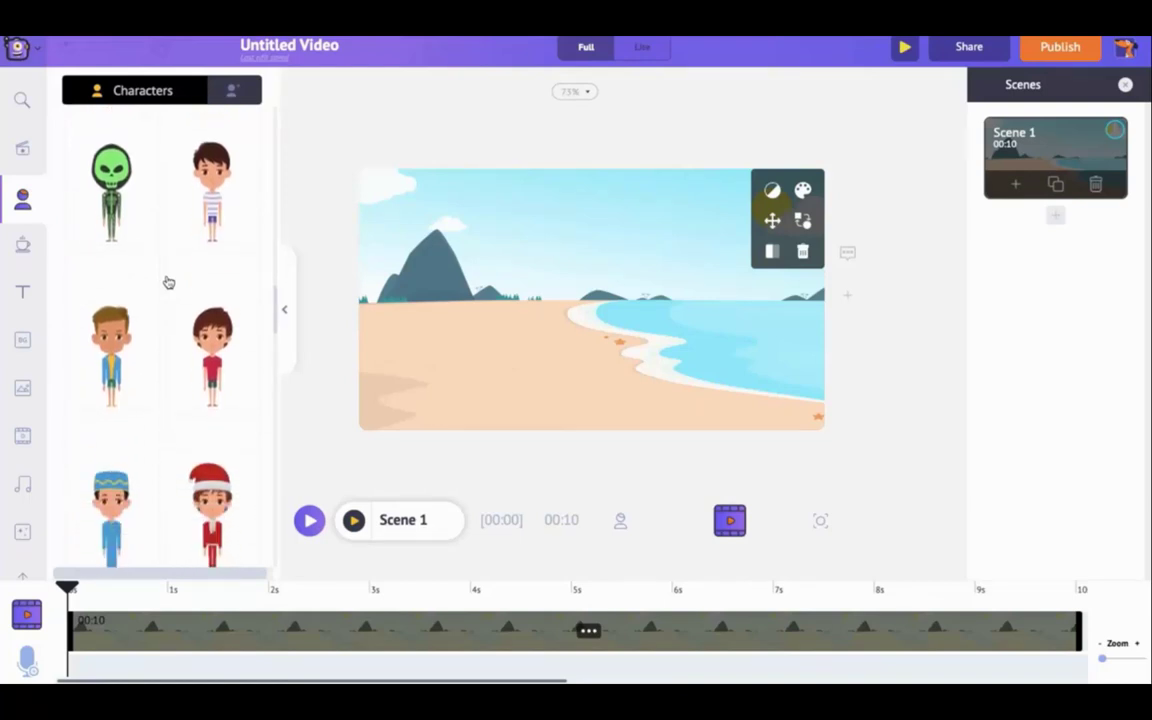
pyautogui.click(213, 325)
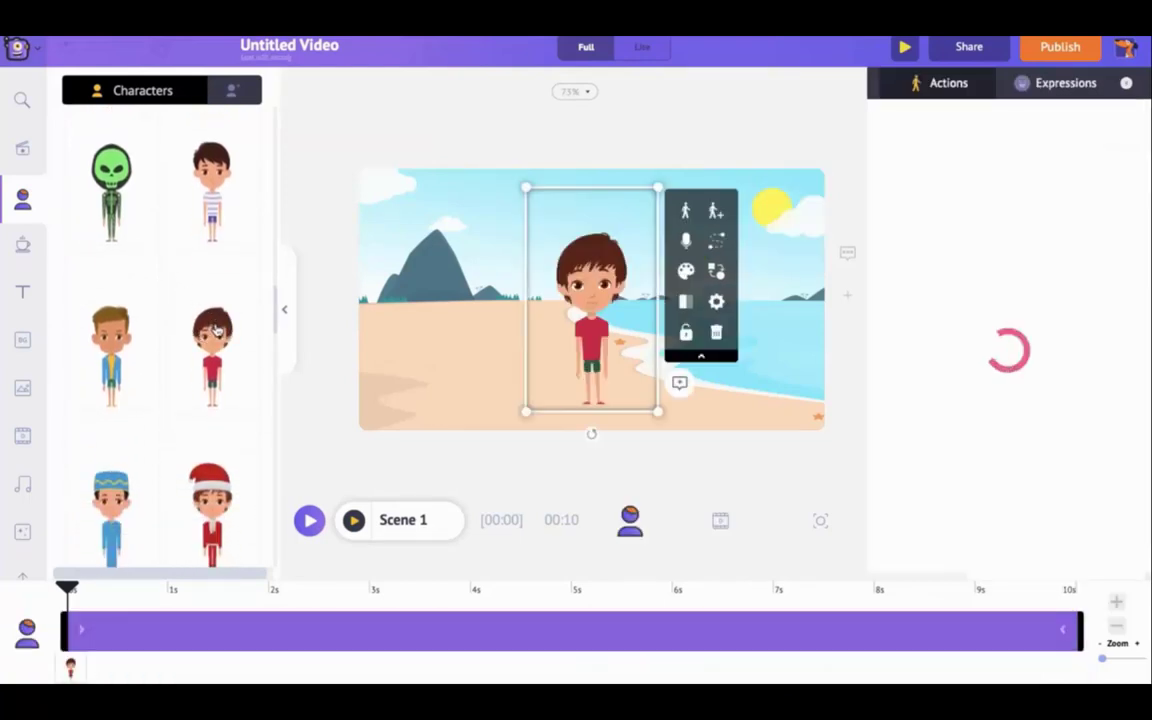
# - Shrink the boy and nudge him slightly up and right on the sand
pyautogui.moveTo(657, 187); pyautogui.dragTo(640, 213)
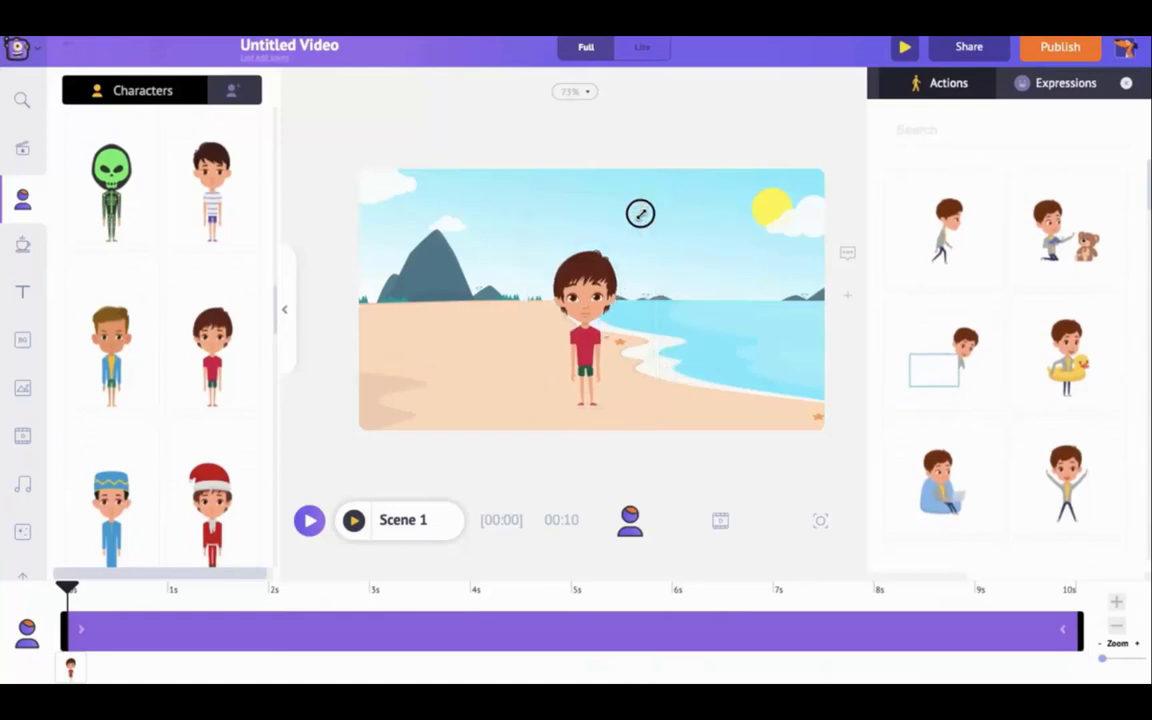
pyautogui.moveTo(572, 330); pyautogui.dragTo(586, 316)
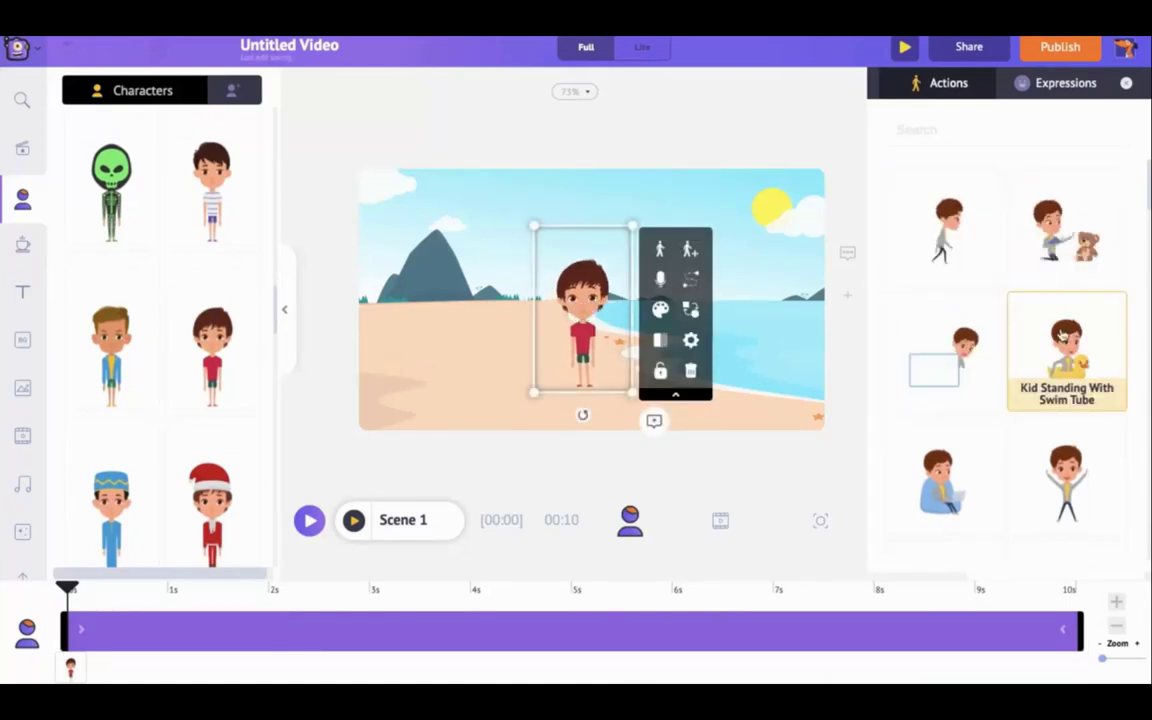
pyautogui.scroll(-2, 990, 330)
pyautogui.scroll(-2, 995, 327)
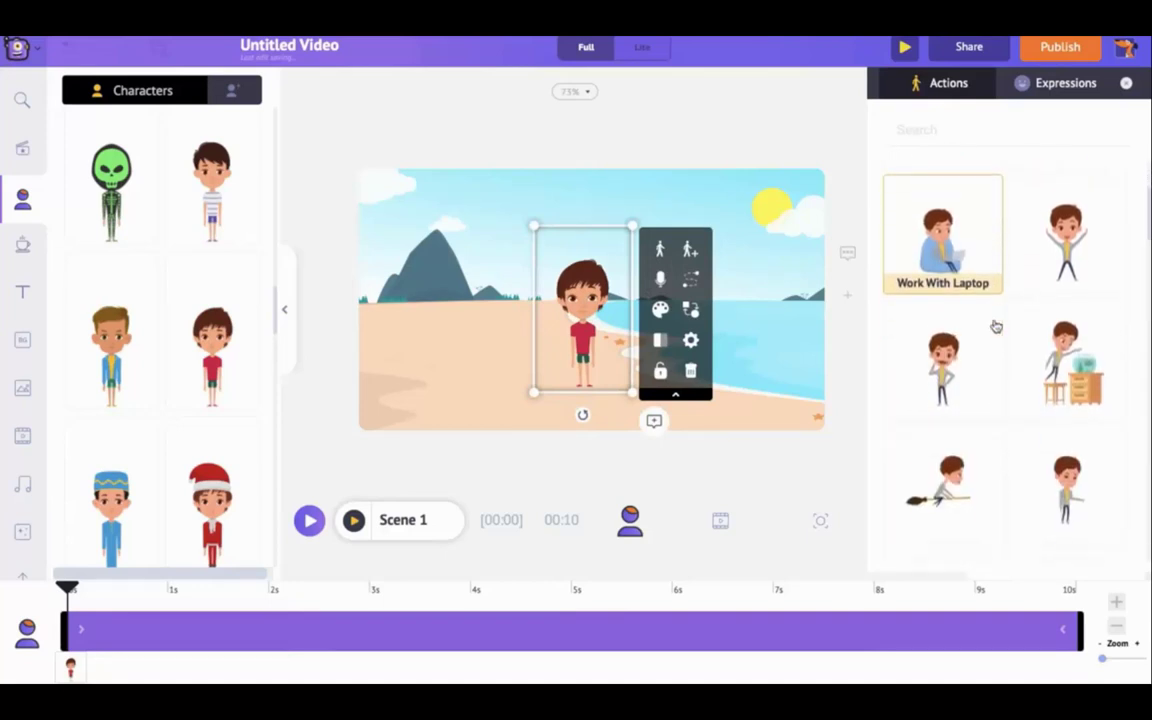
pyautogui.scroll(-2, 995, 327)
pyautogui.scroll(-2, 997, 327)
pyautogui.scroll(-2, 999, 327)
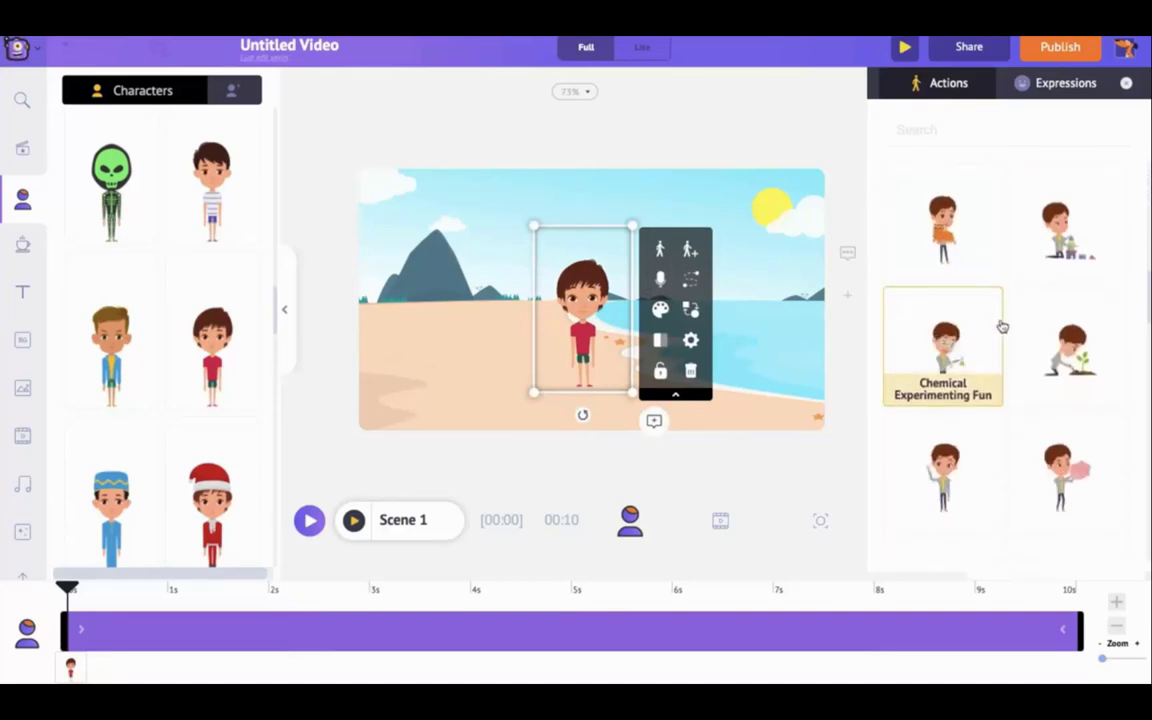
# - Give the boy the 'Taking The Dog For A Walk' action and shift him left
pyautogui.click(917, 130)
pyautogui.write('dog')
pyautogui.press('Return')
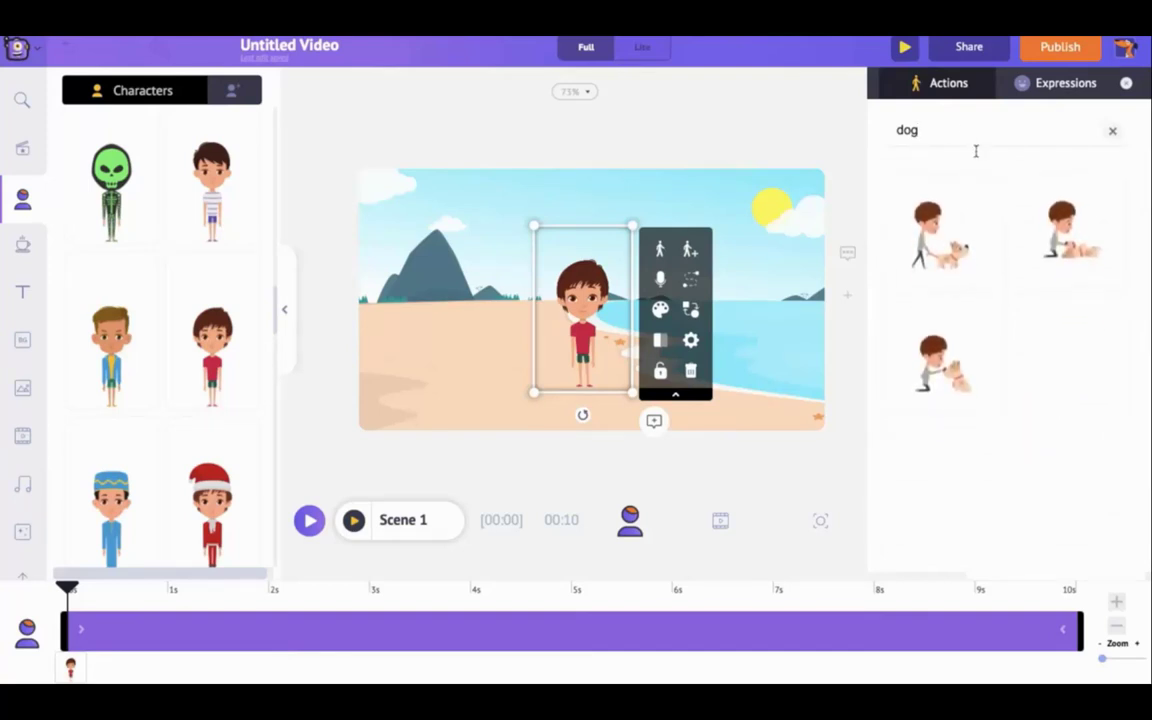
pyautogui.click(915, 235)
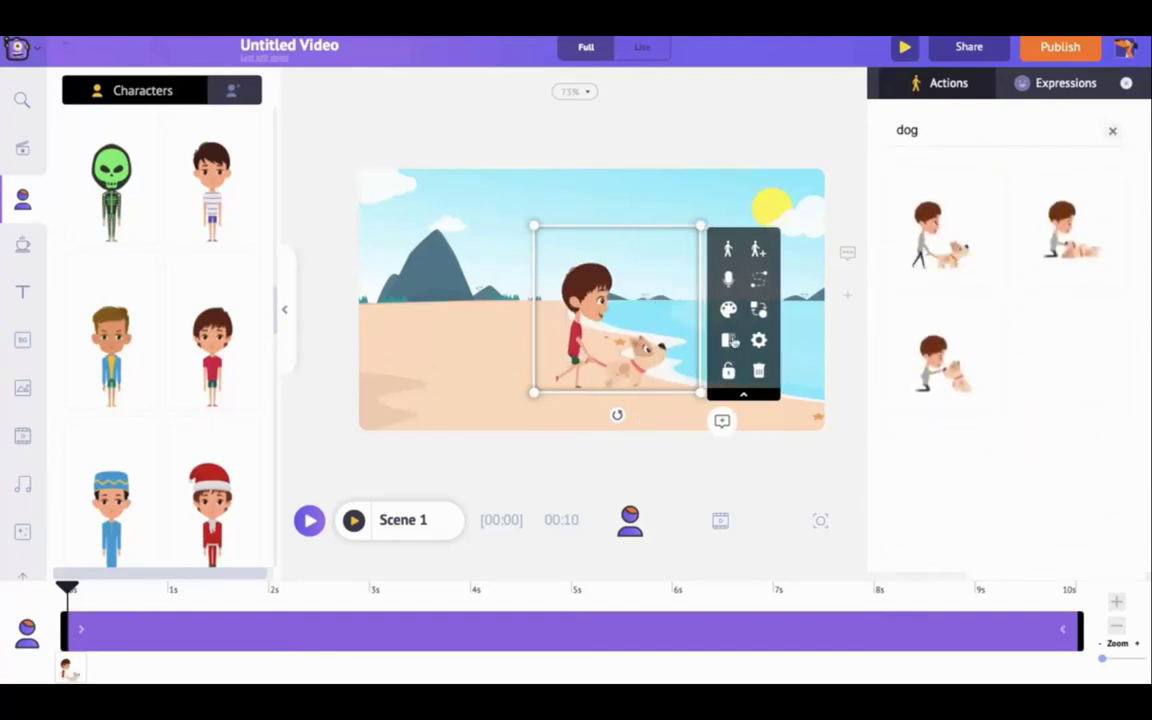
pyautogui.moveTo(664, 360)
pyautogui.mouseDown()
pyautogui.moveTo(618, 375)
pyautogui.moveTo(628, 373)
pyautogui.mouseUp()
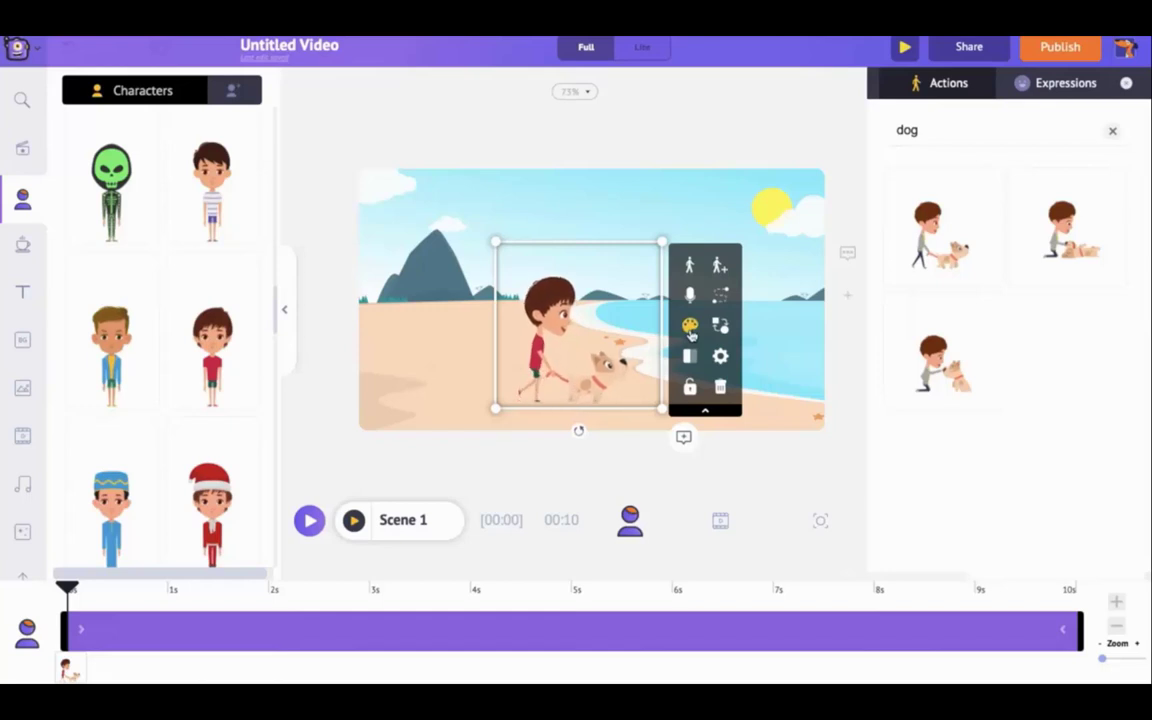
# - Recolour the dog white (FFFFFF) and delay the character's timeline bar to about 3 seconds
pyautogui.click(690, 330)
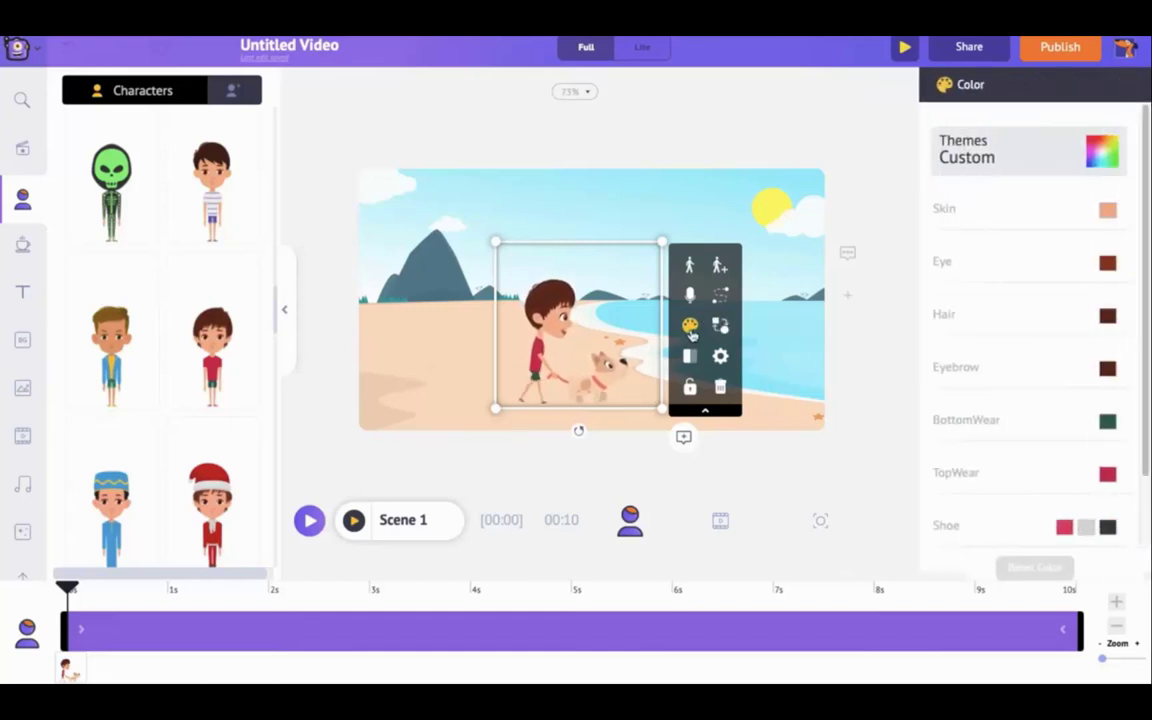
pyautogui.scroll(-1, 1067, 507)
pyautogui.click(1066, 503)
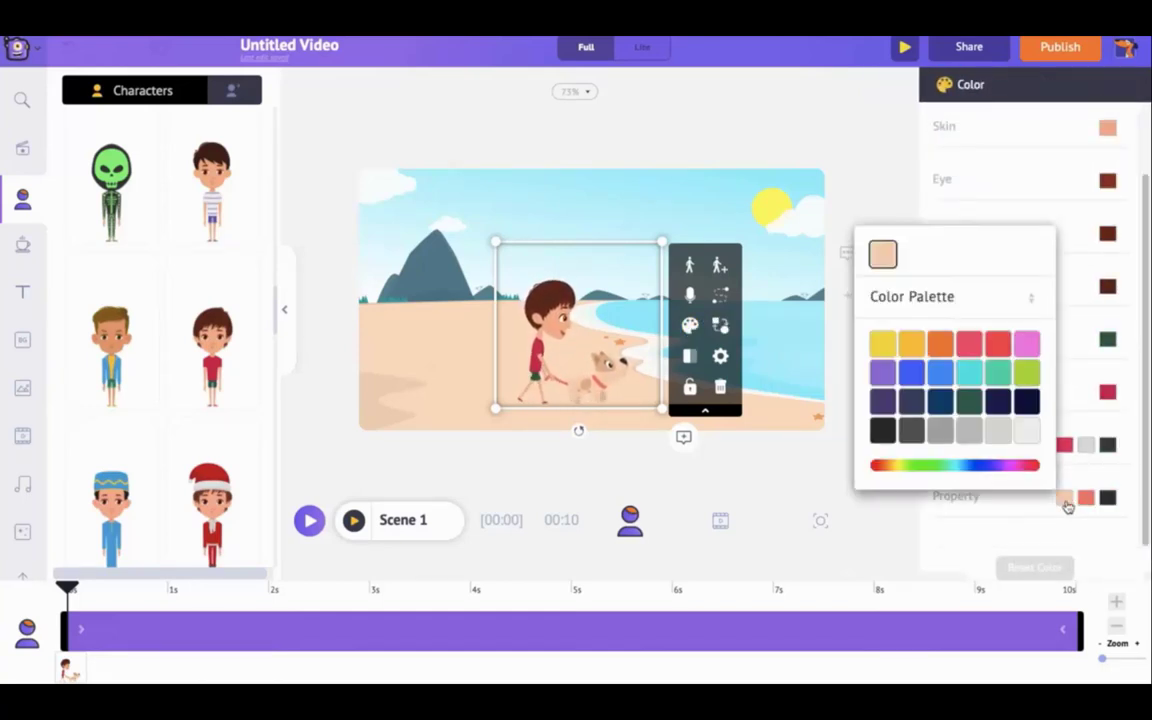
pyautogui.click(1027, 431)
pyautogui.click(1018, 464)
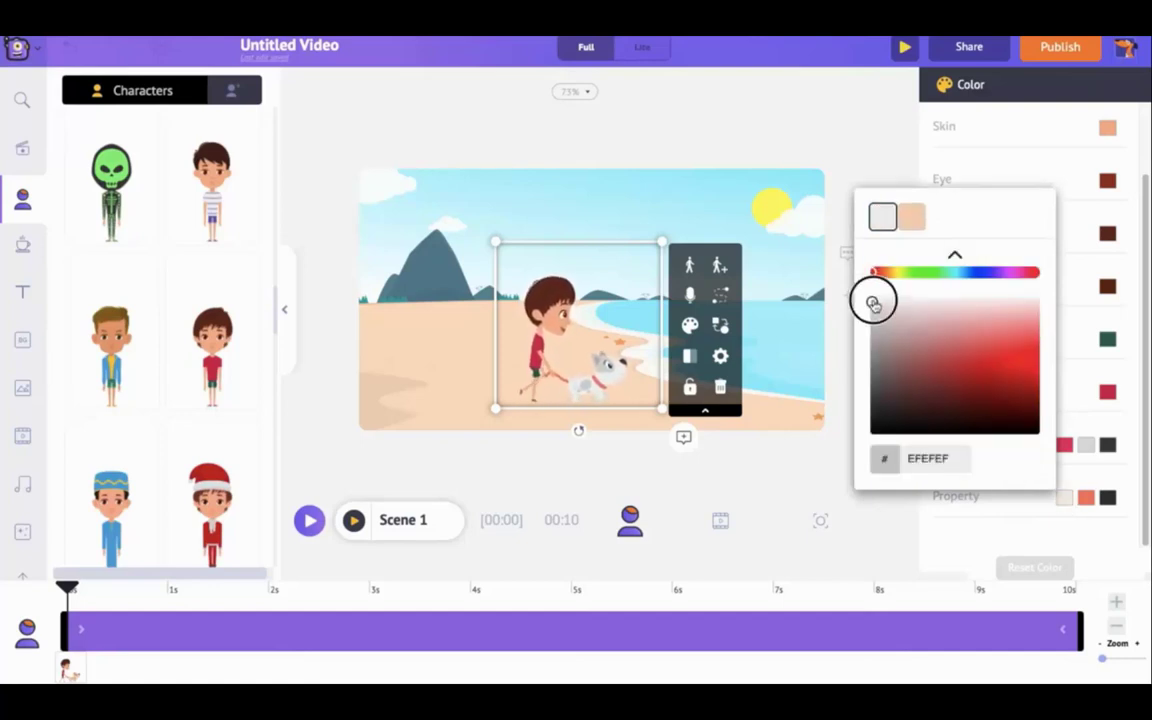
pyautogui.moveTo(872, 302); pyautogui.dragTo(864, 272)
pyautogui.click(1004, 527)
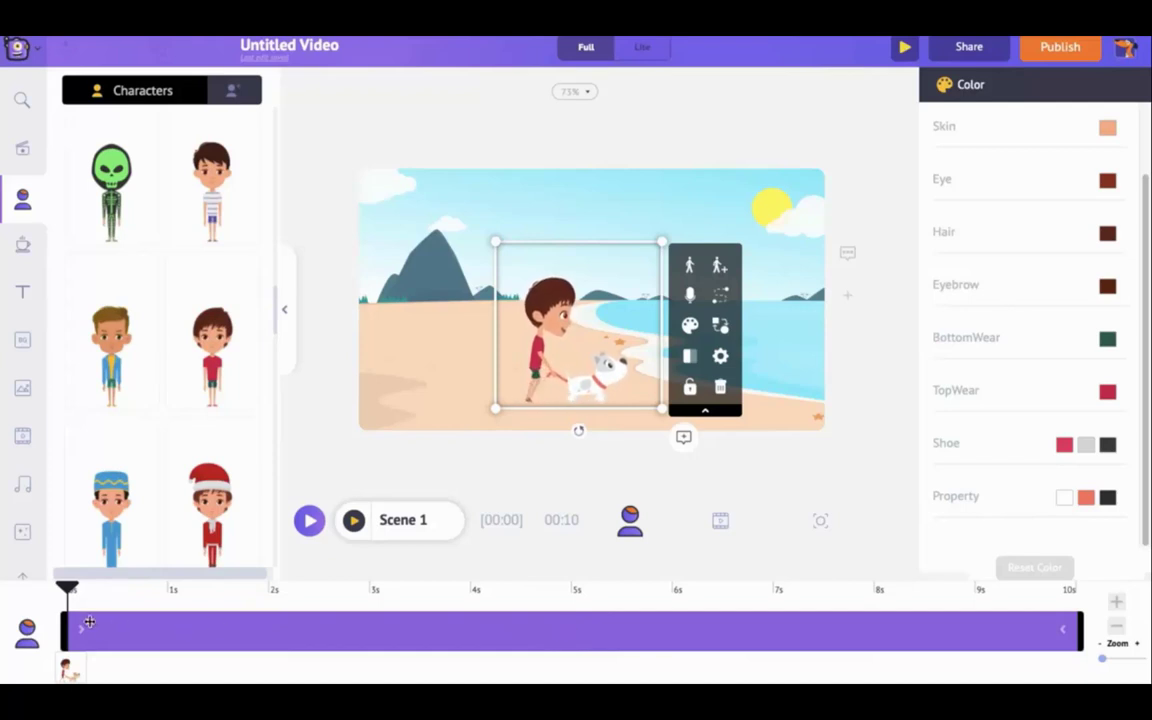
pyautogui.moveTo(67, 622); pyautogui.dragTo(366, 644)
# - Start the boy and dog at 0s, shrink them and move them off the beach's left edge
pyautogui.click(353, 523)
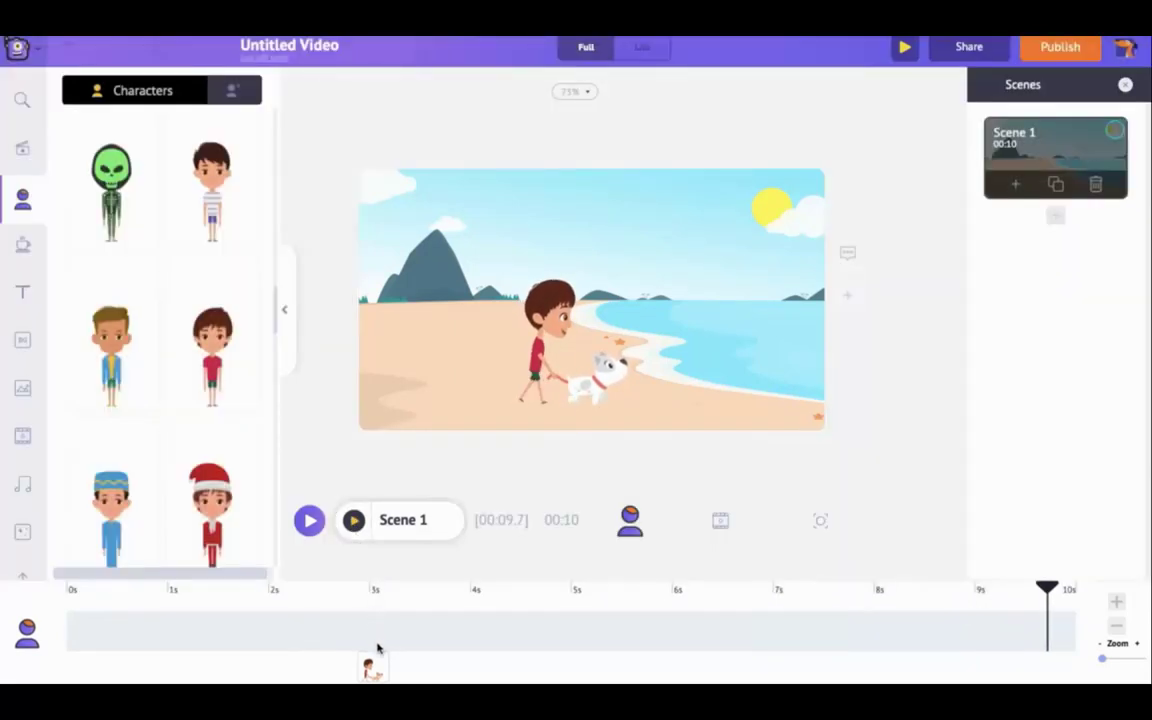
pyautogui.click(373, 662)
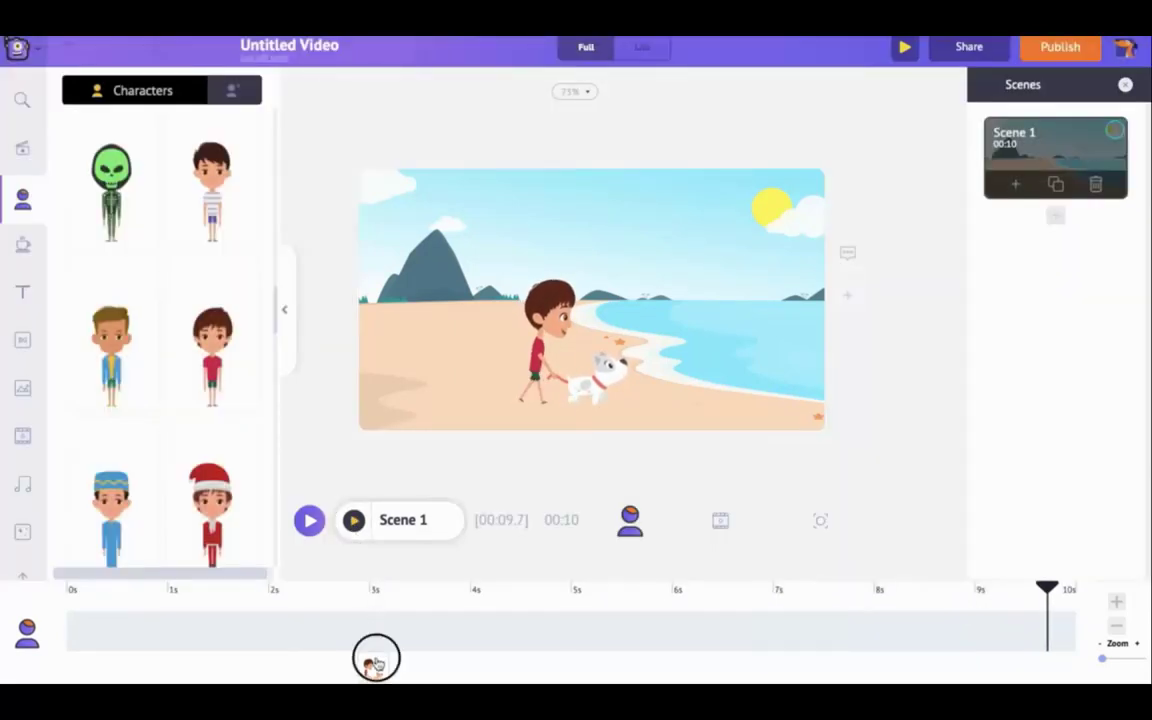
pyautogui.moveTo(353, 622); pyautogui.dragTo(4, 622)
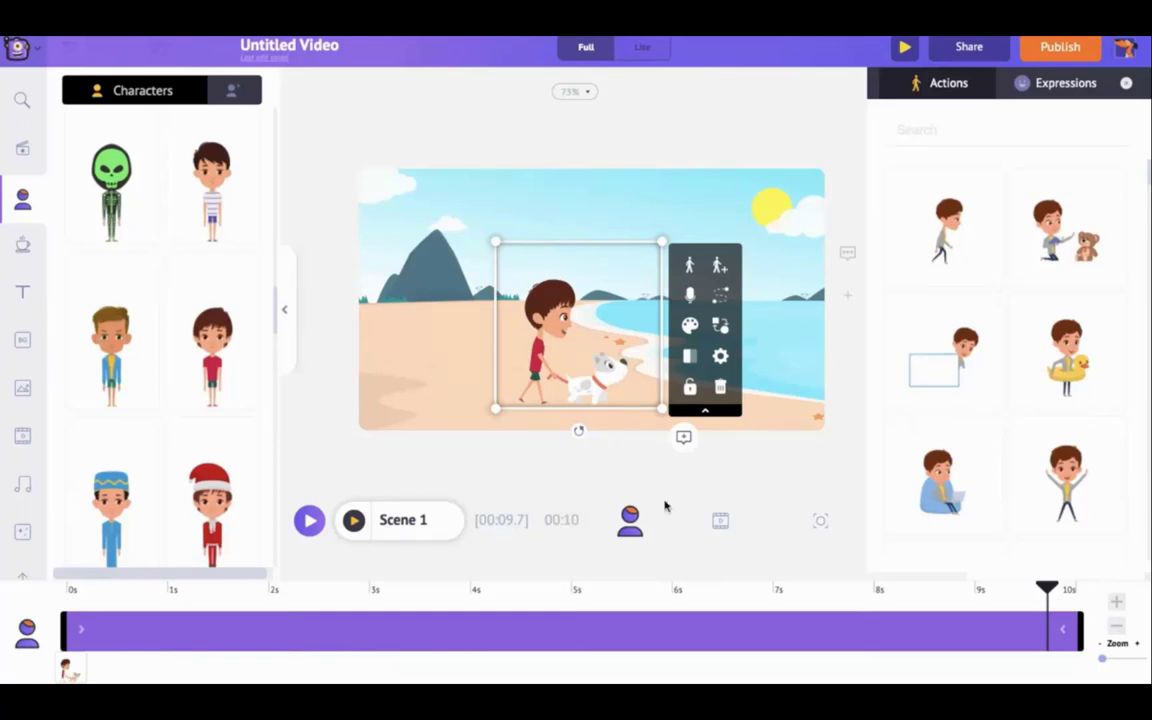
pyautogui.click(604, 382)
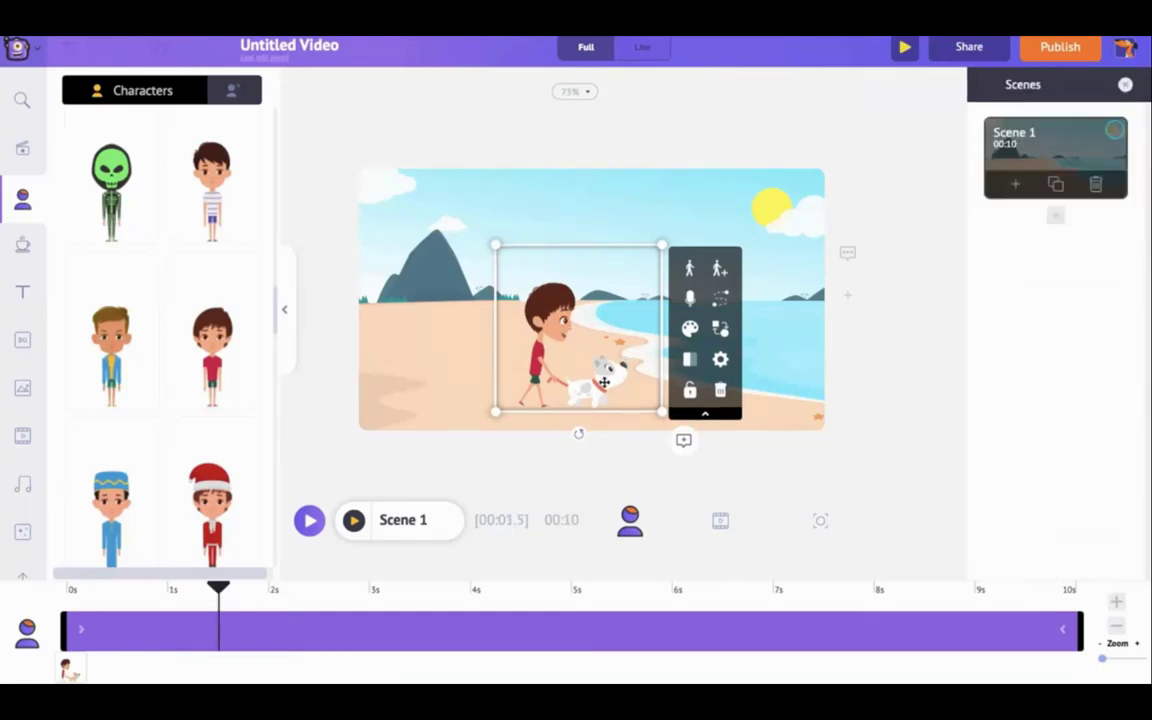
pyautogui.moveTo(659, 409)
pyautogui.mouseDown()
pyautogui.moveTo(630, 380)
pyautogui.moveTo(334, 372)
pyautogui.mouseUp()
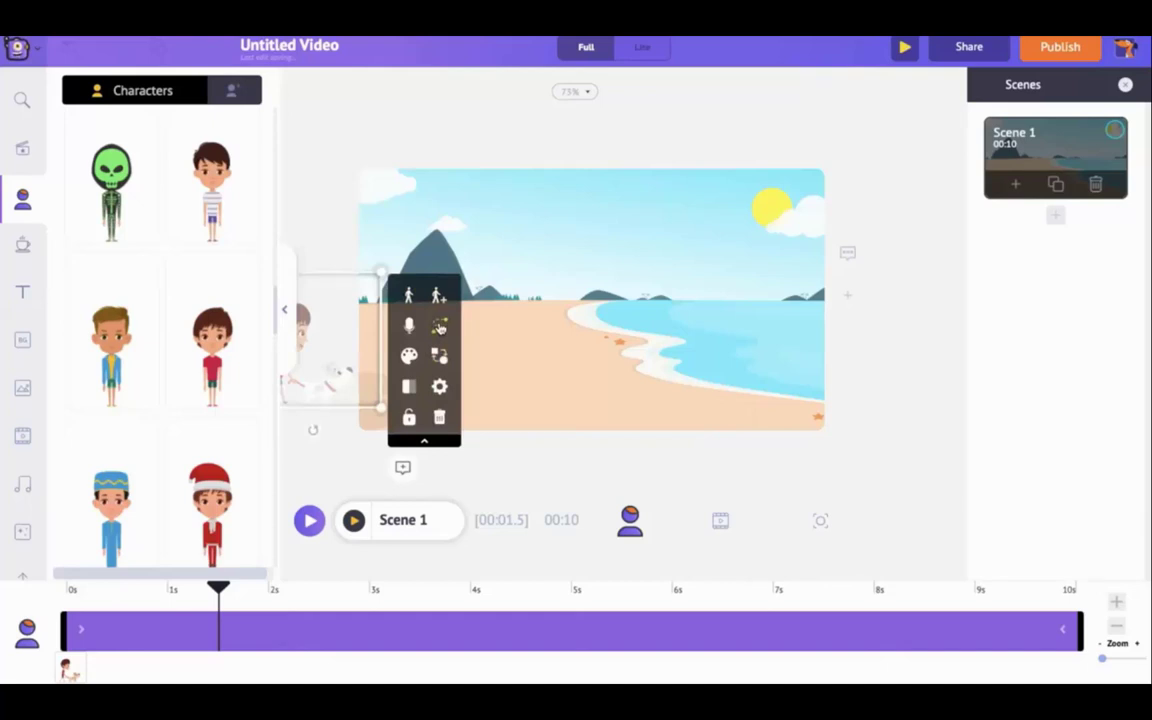
# - Add a Smartmove path walking the boy and dog to the right edge from 3s to 8s
pyautogui.click(439, 327)
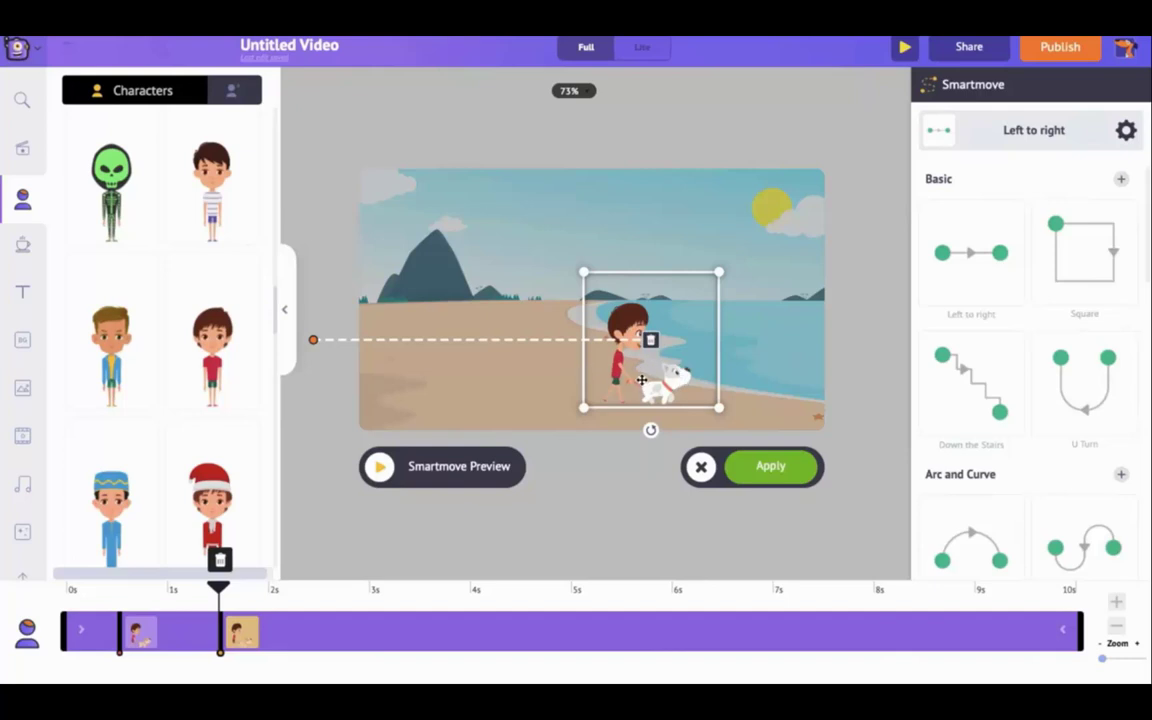
pyautogui.moveTo(642, 380); pyautogui.dragTo(880, 387)
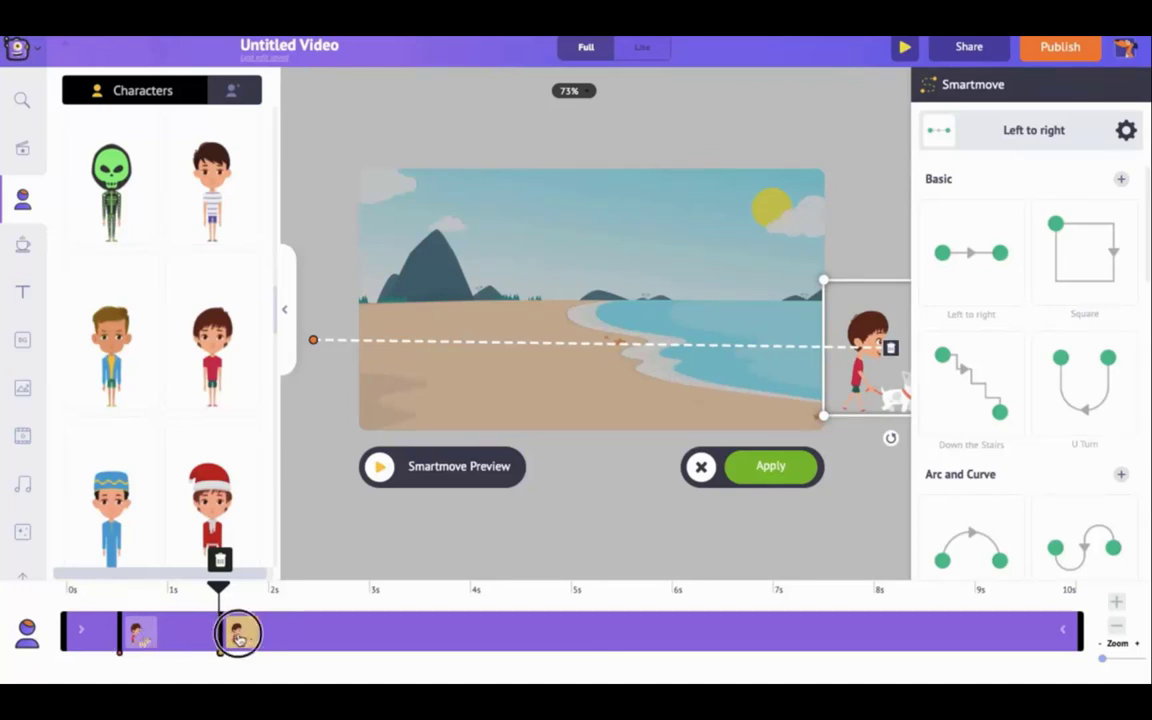
pyautogui.moveTo(239, 638); pyautogui.dragTo(795, 630)
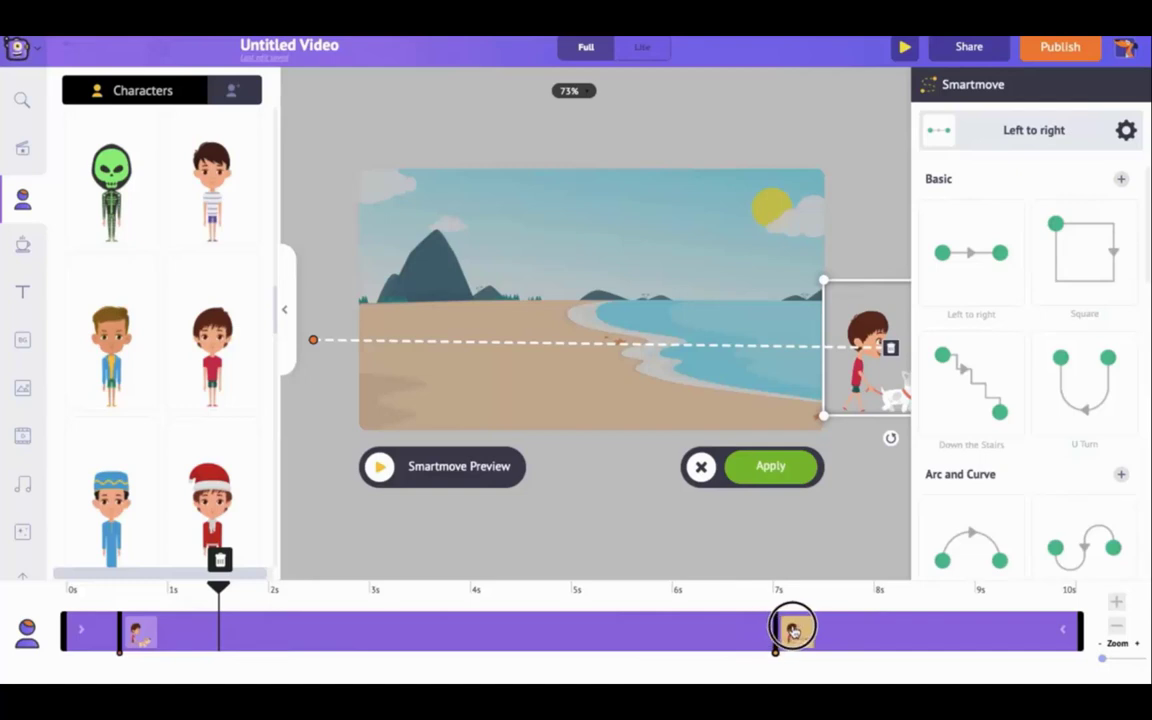
pyautogui.moveTo(793, 630); pyautogui.dragTo(881, 628)
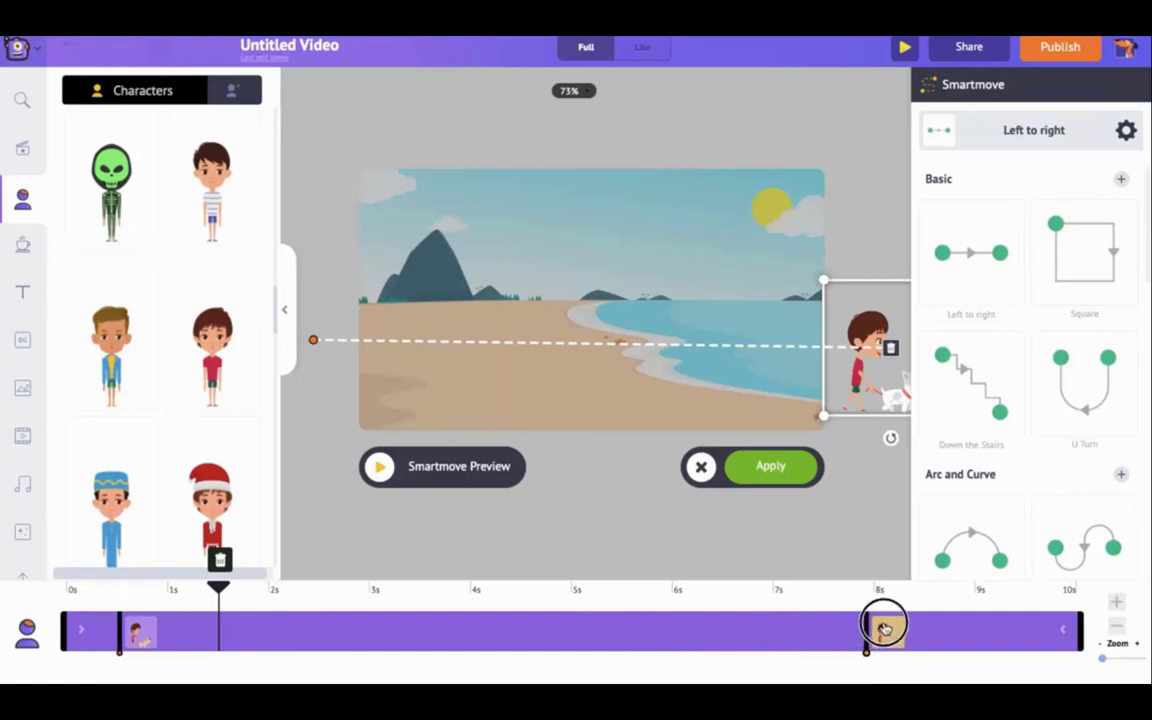
pyautogui.click(885, 628)
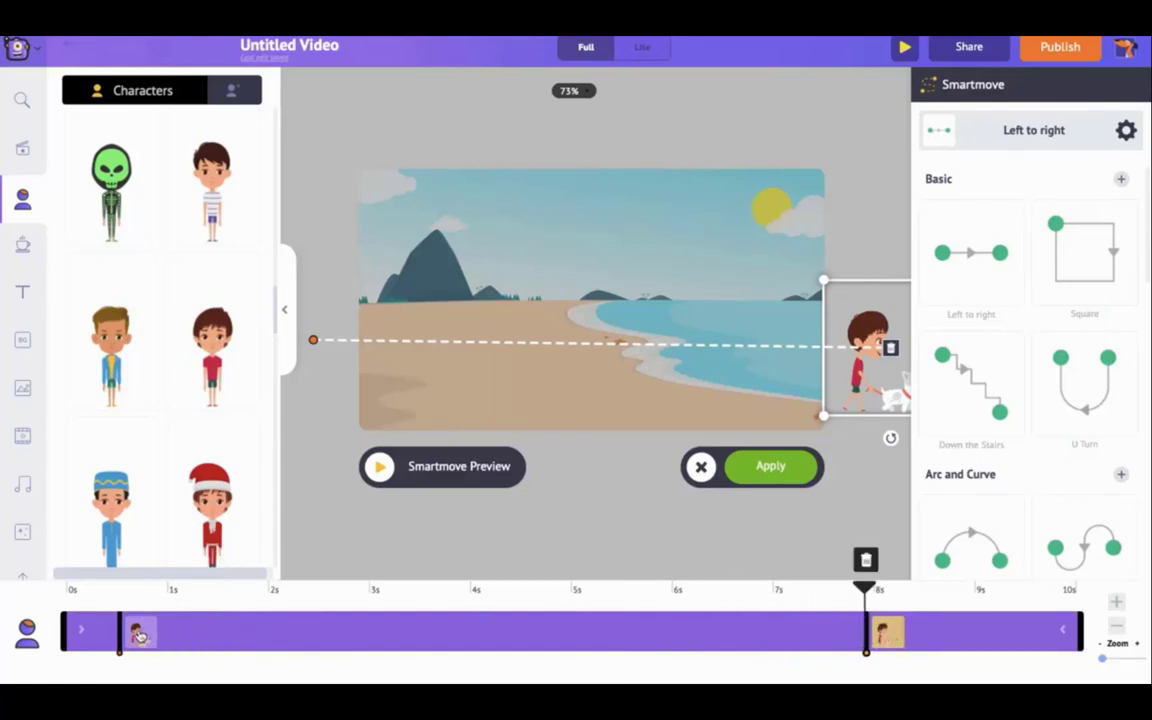
pyautogui.moveTo(138, 631); pyautogui.dragTo(390, 631)
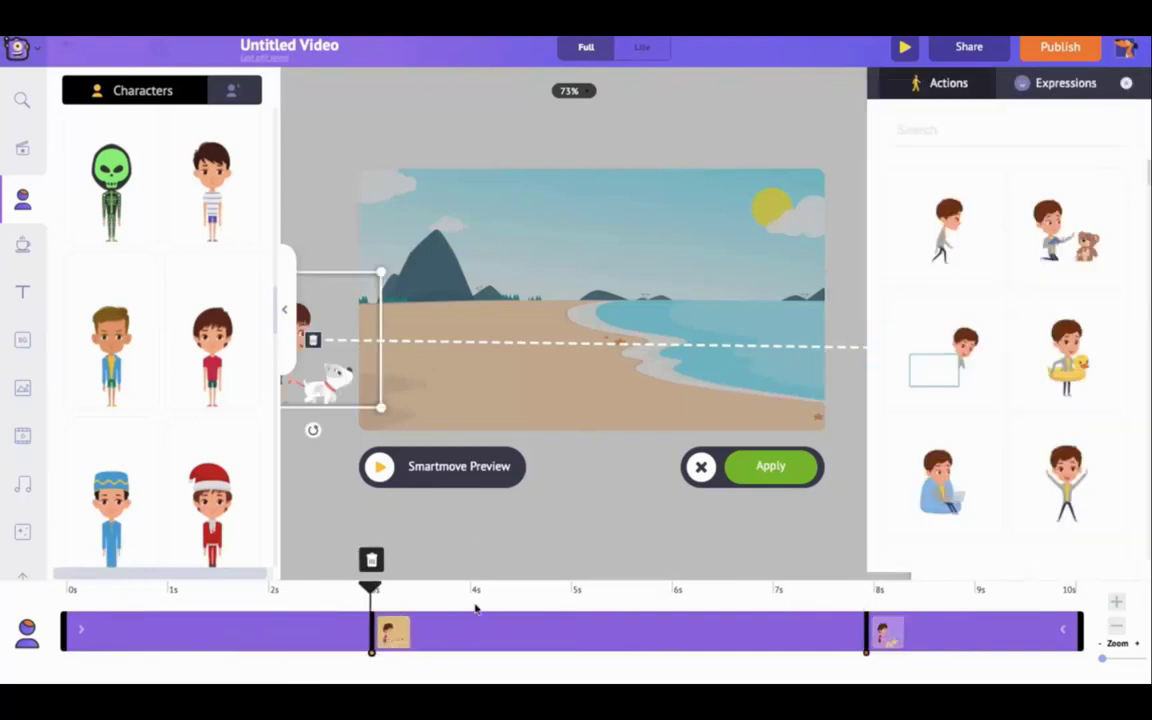
pyautogui.click(779, 470)
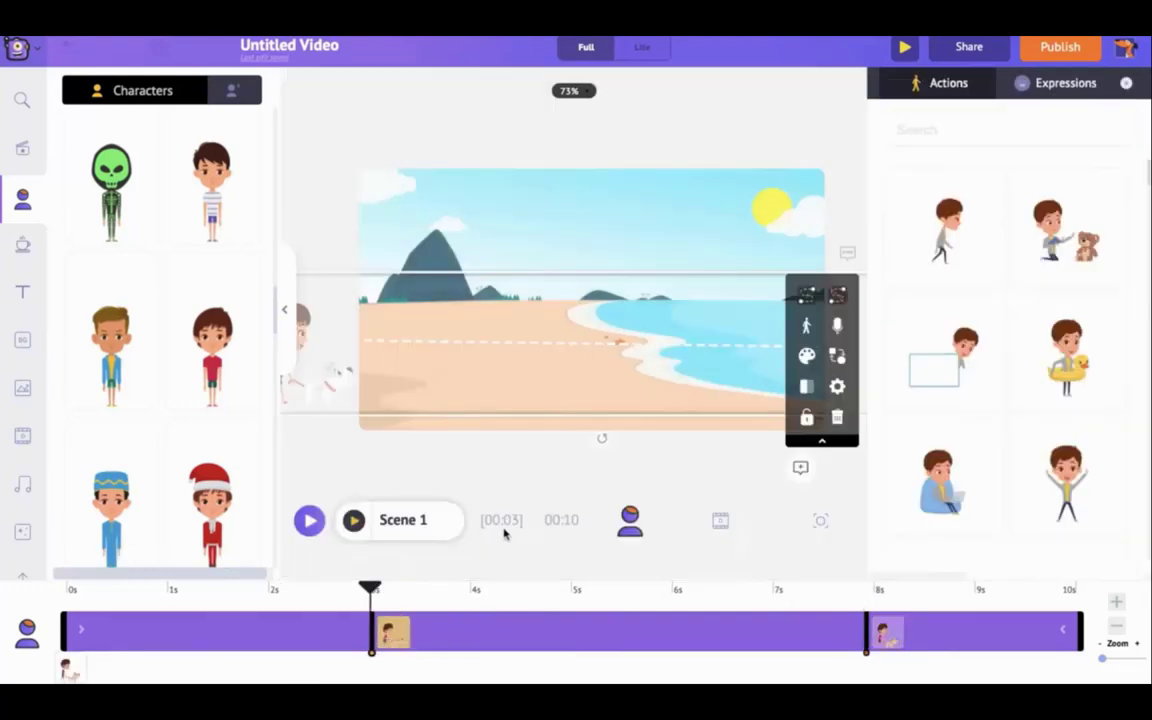
pyautogui.click(356, 518)
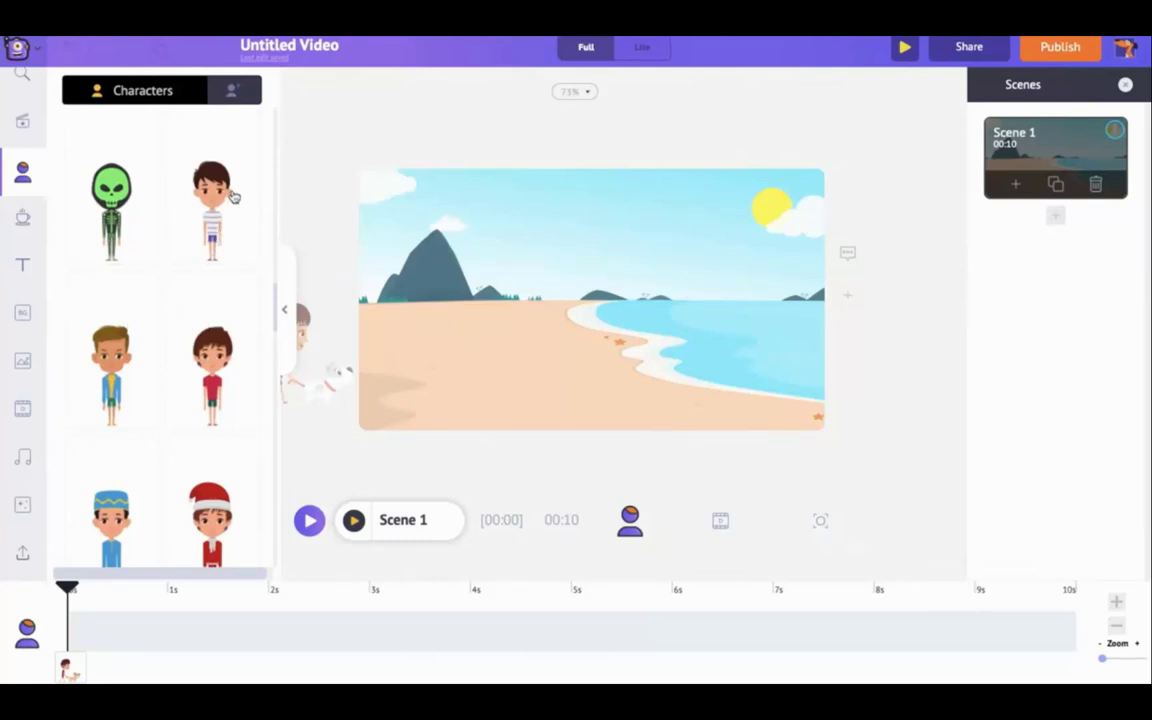
# - Switch the Characters panel to the My Characters tab
pyautogui.click(229, 91)
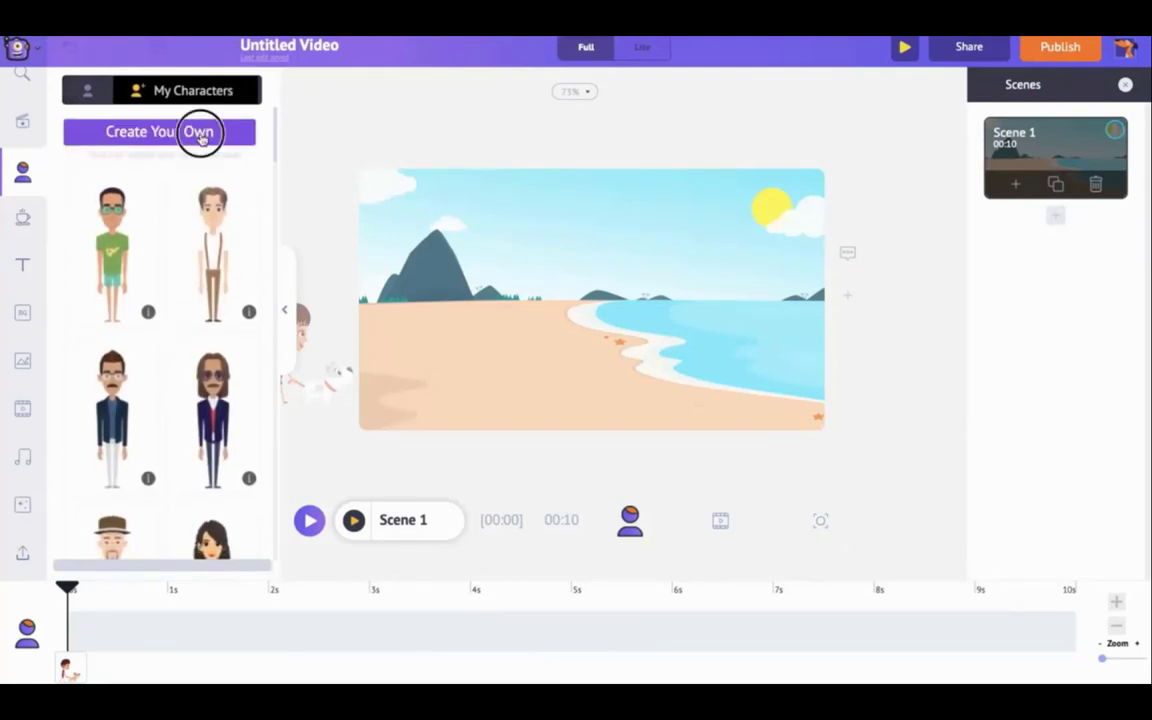
# - Start a custom character from the orange-shirt base with dreadlocks, green T-shirt and blue shorts
pyautogui.click(200, 133)
pyautogui.click(487, 285)
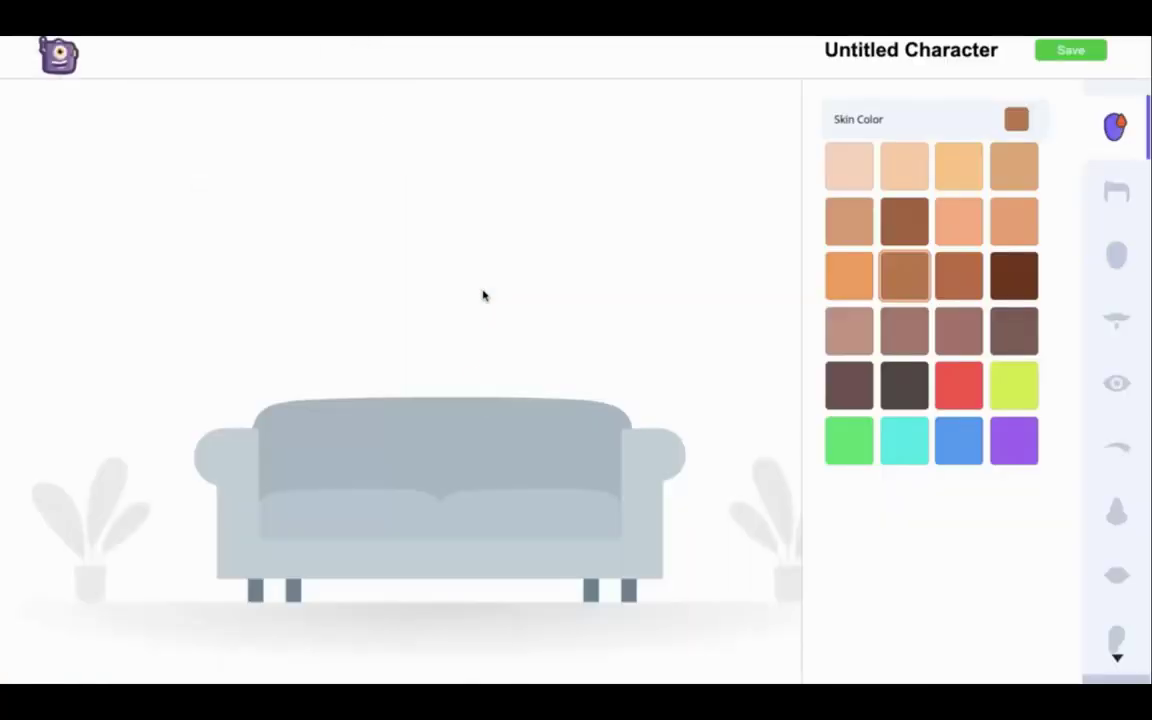
pyautogui.click(1125, 191)
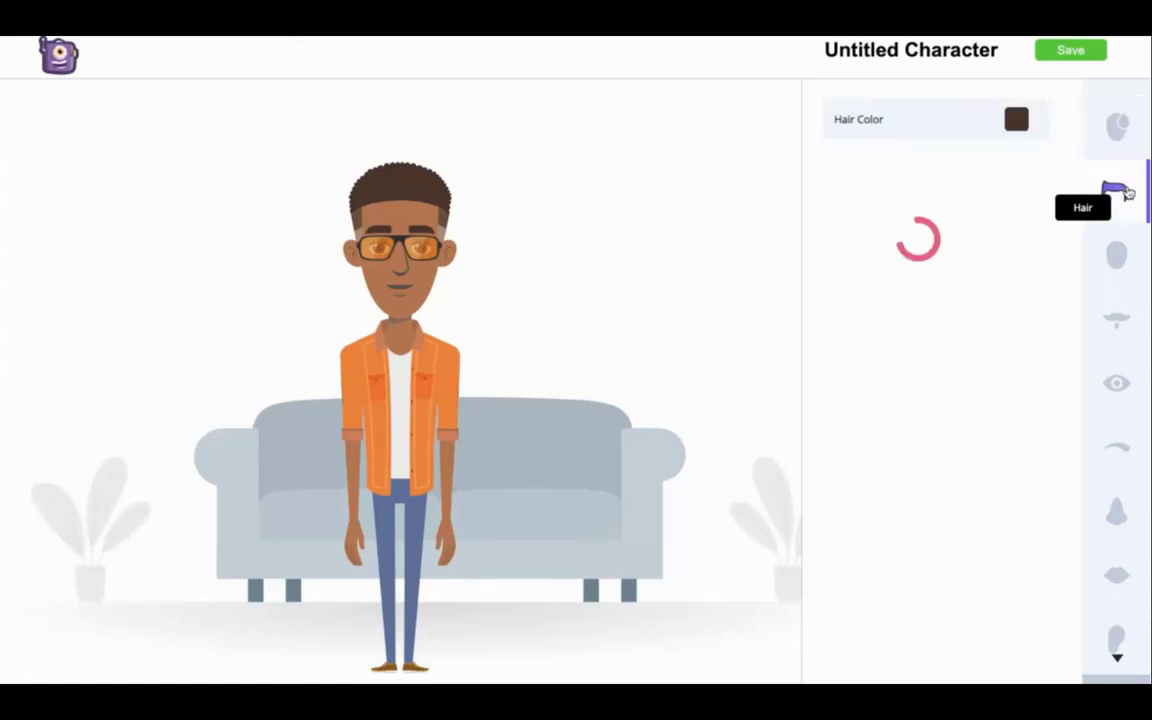
pyautogui.scroll(-3, 864, 600)
pyautogui.click(864, 600)
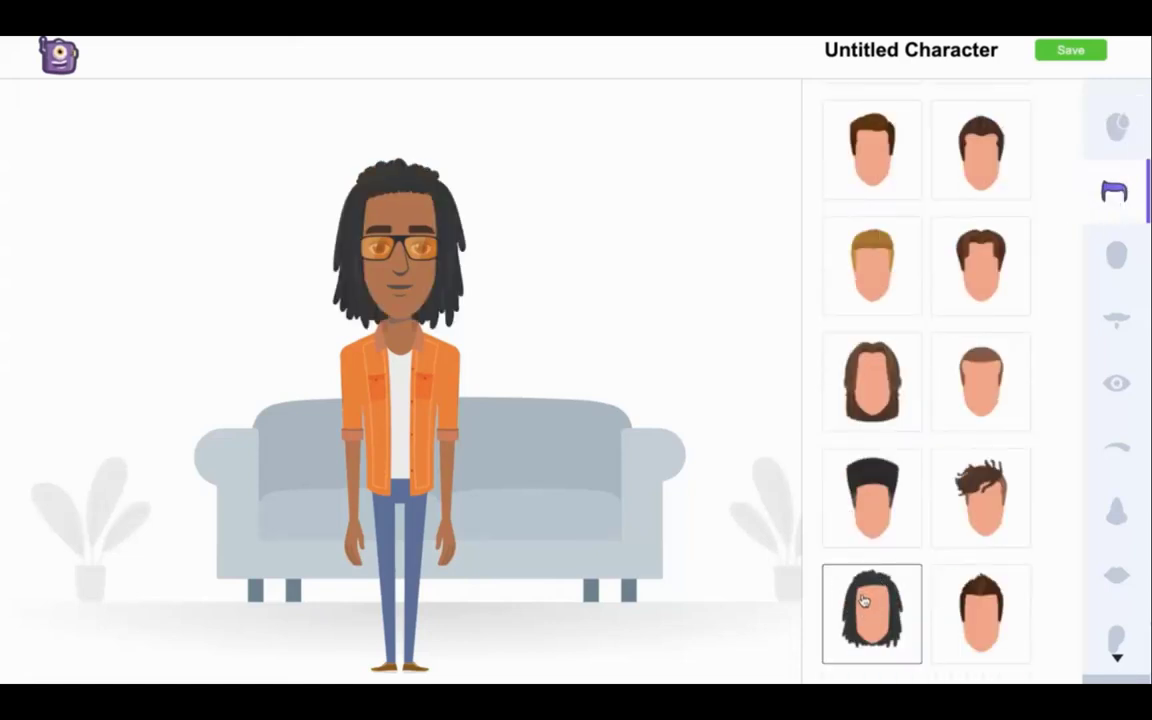
pyautogui.click(1114, 463)
pyautogui.scroll(-1, 995, 440)
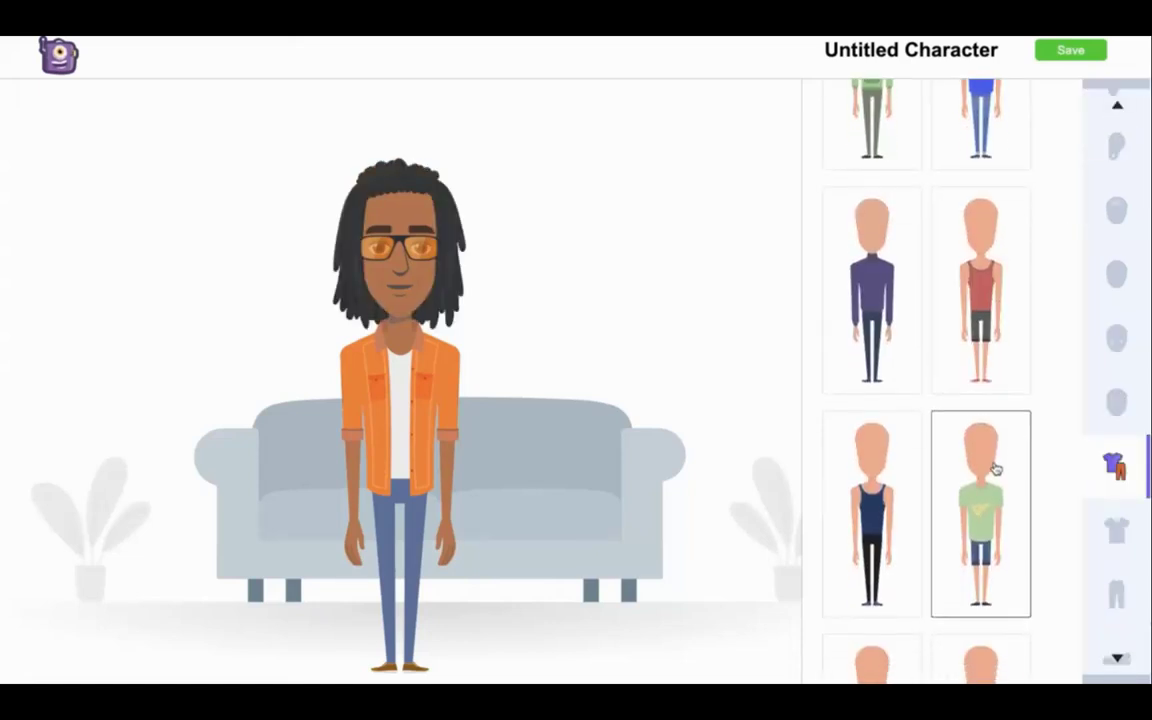
pyautogui.click(995, 468)
# - Add green aviator sunglasses and a teal cap, then save the character
pyautogui.scroll(-10, 998, 400)
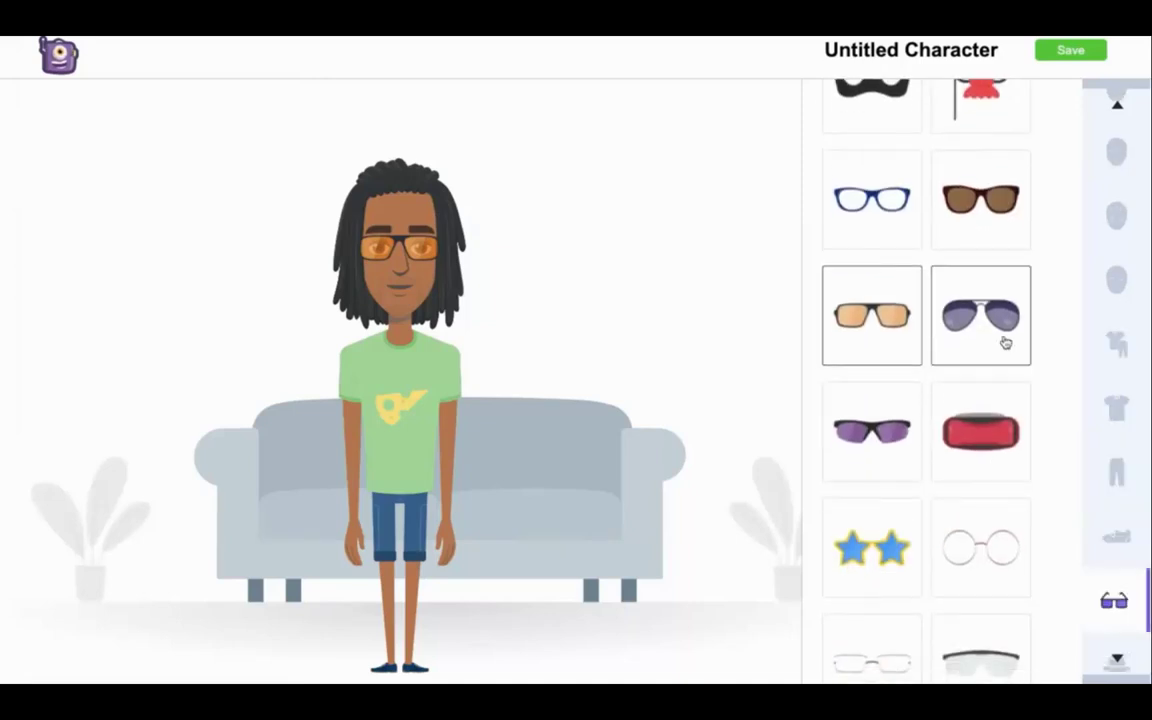
pyautogui.click(1003, 340)
pyautogui.scroll(3, 1000, 350)
pyautogui.click(986, 119)
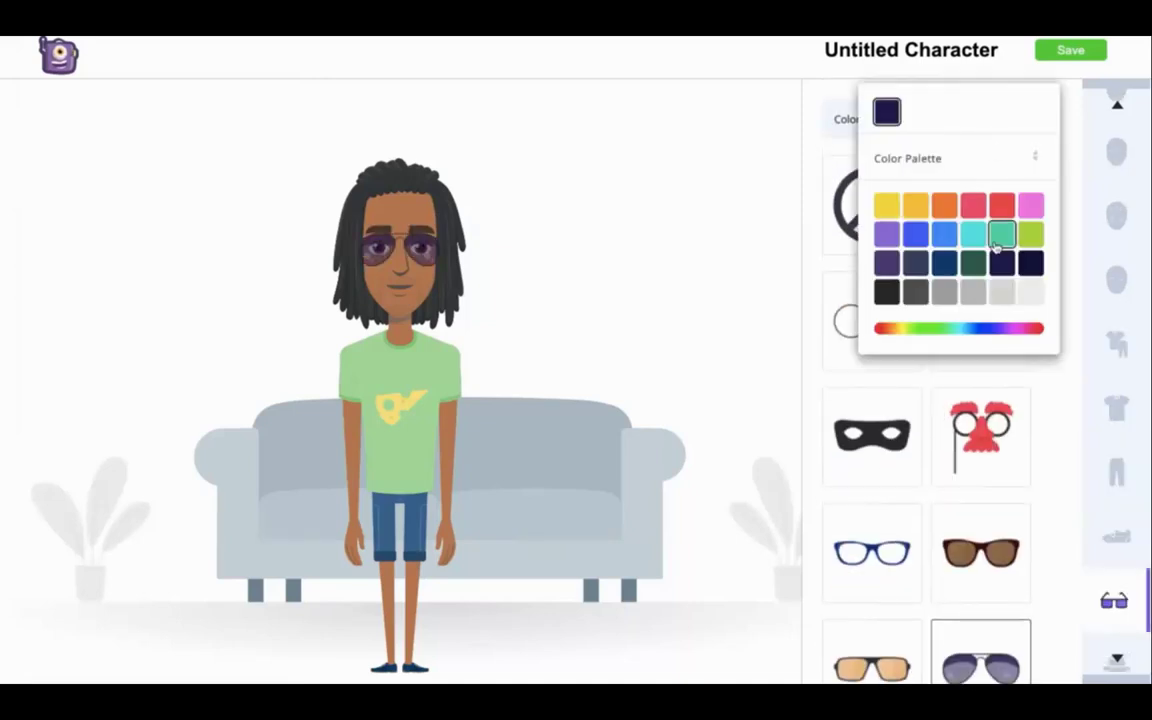
pyautogui.click(990, 238)
pyautogui.scroll(-5, 1000, 316)
pyautogui.click(980, 310)
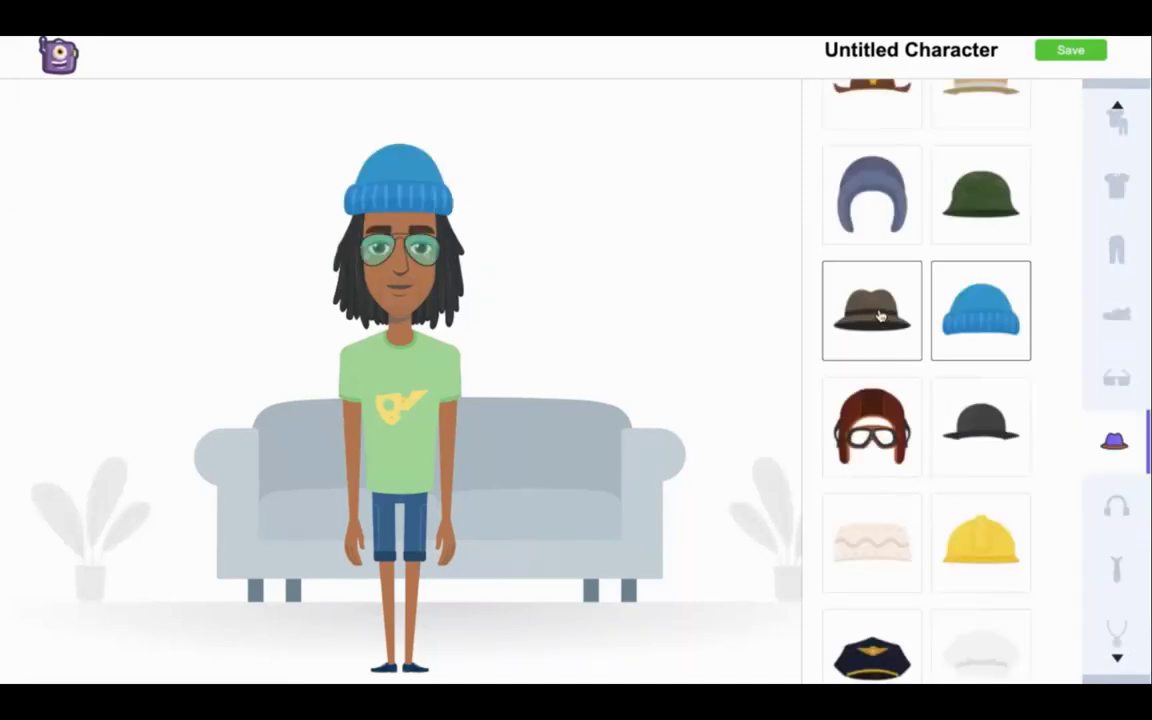
pyautogui.click(880, 316)
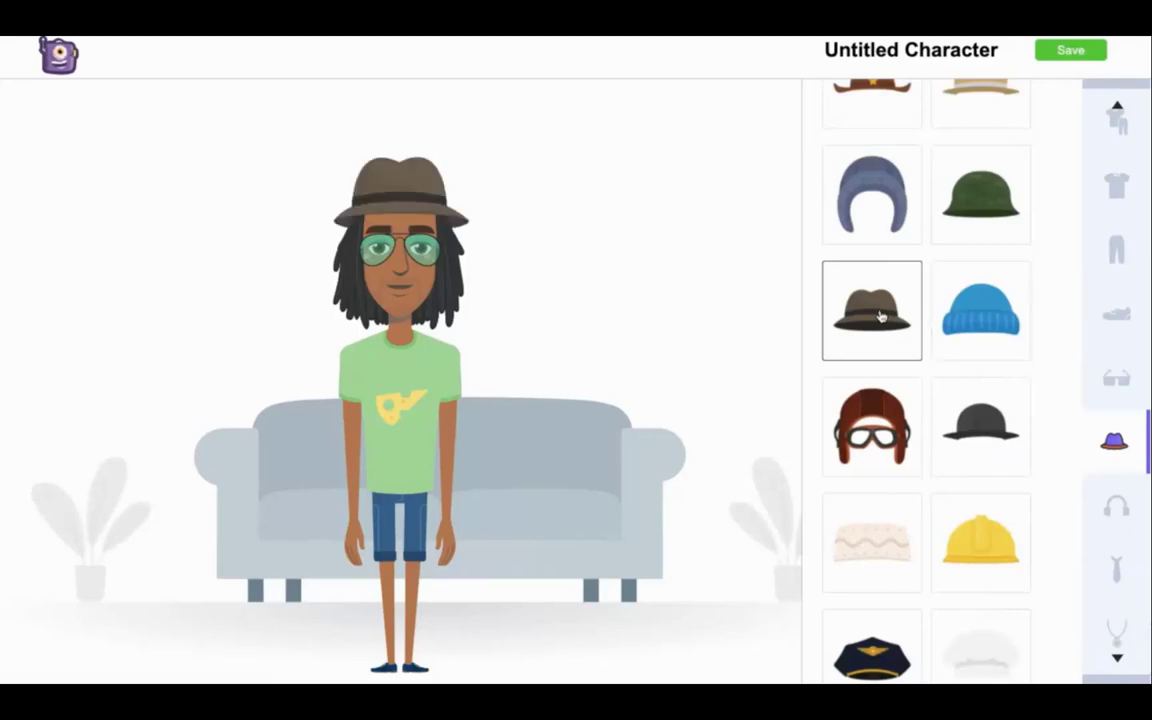
pyautogui.scroll(5, 977, 355)
pyautogui.click(977, 330)
pyautogui.click(1016, 119)
pyautogui.click(971, 229)
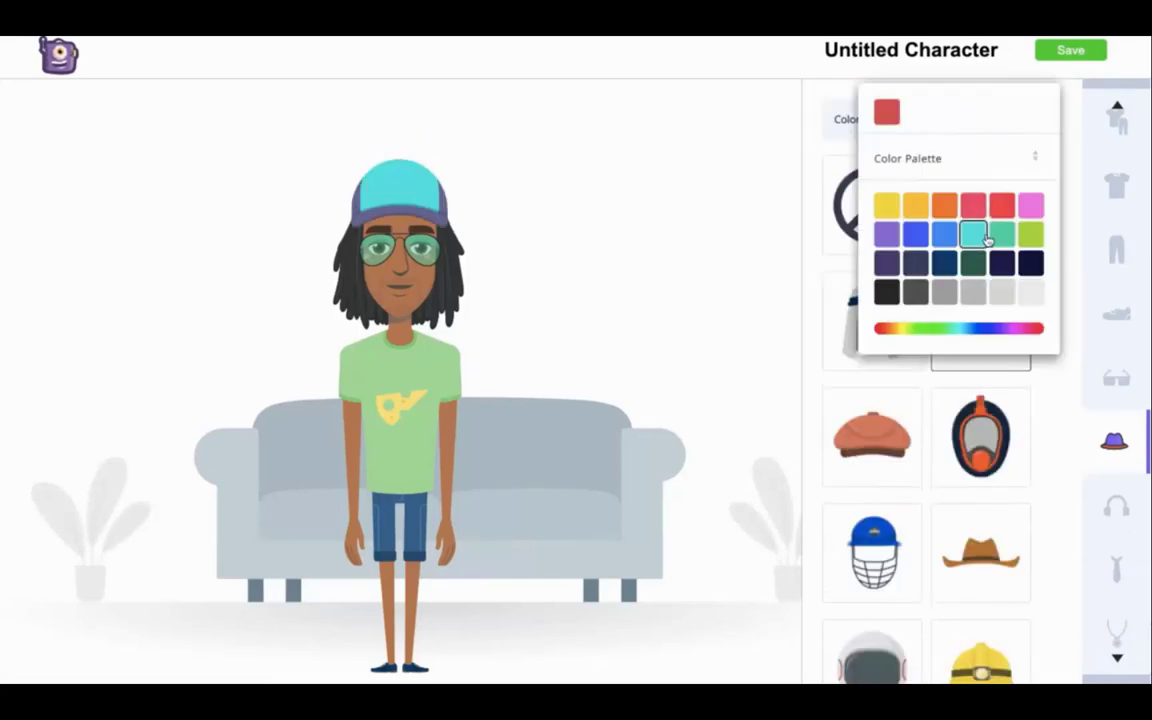
pyautogui.click(1060, 62)
pyautogui.click(520, 275)
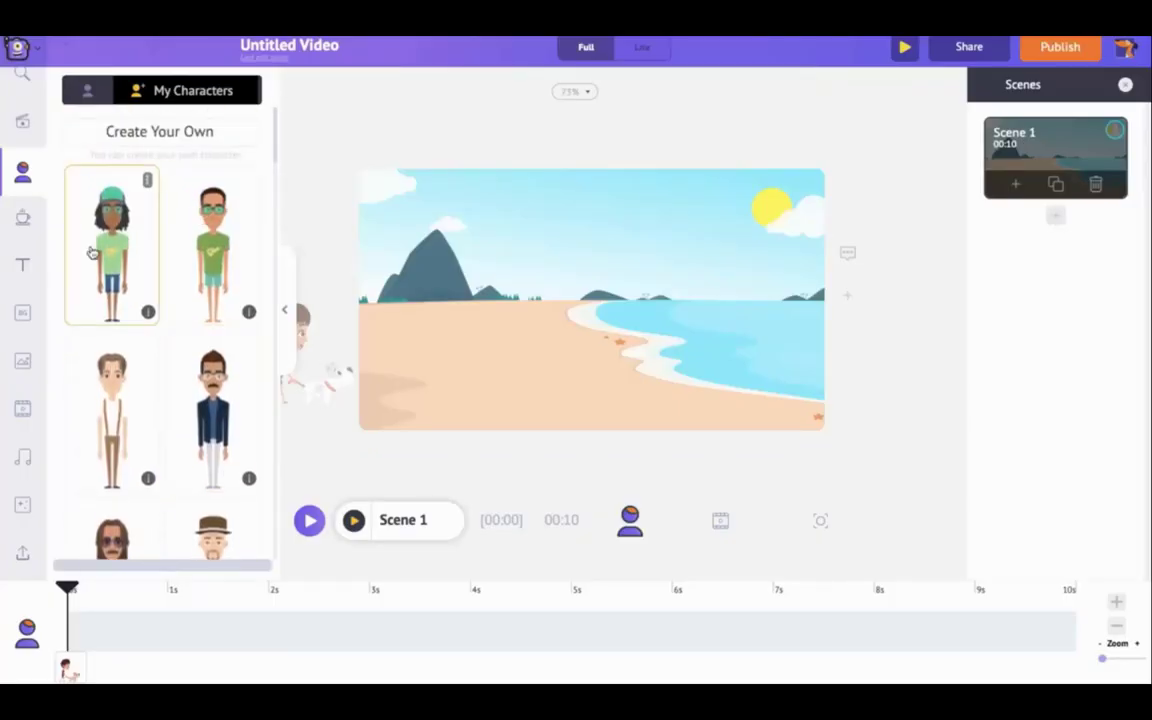
# - Add the dreadlocked custom character to the beach, shrink it and move it left
pyautogui.click(110, 250)
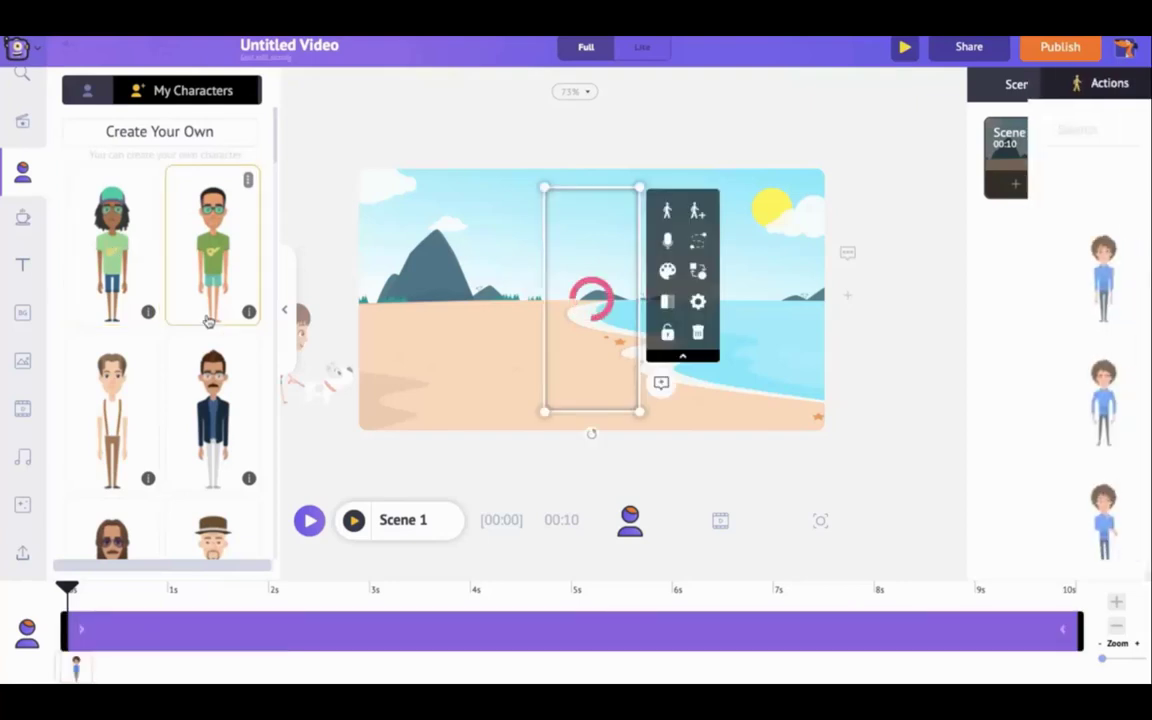
pyautogui.moveTo(548, 339)
pyautogui.mouseDown()
pyautogui.moveTo(477, 338)
pyautogui.moveTo(465, 303)
pyautogui.mouseUp()
pyautogui.moveTo(512, 196); pyautogui.dragTo(505, 213)
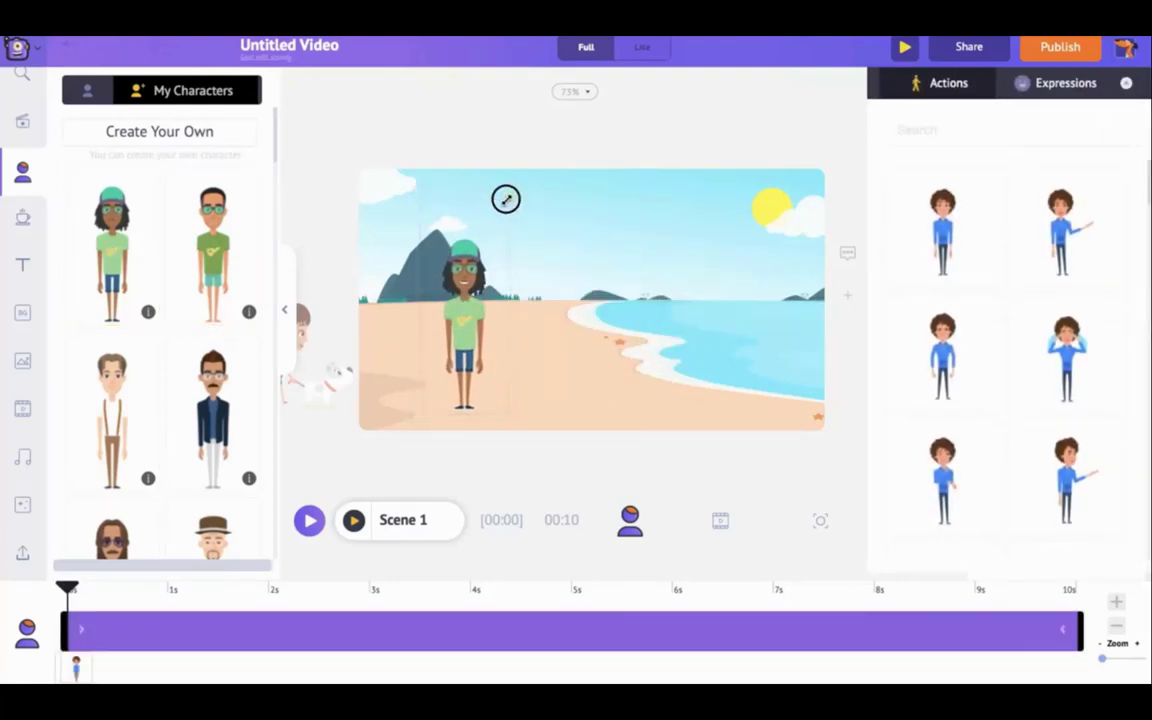
pyautogui.moveTo(473, 298); pyautogui.dragTo(462, 298)
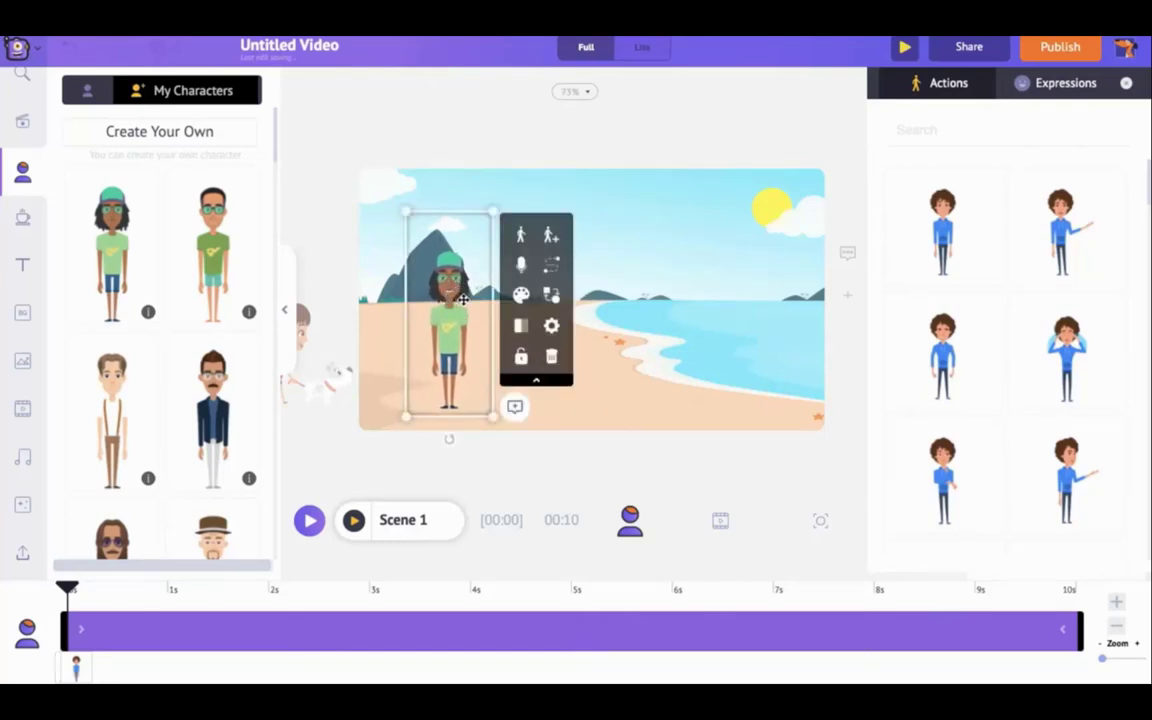
# - Place the character just outside the scene's left edge and open its action sequence editor
pyautogui.click(462, 302)
pyautogui.moveTo(448, 346); pyautogui.dragTo(316, 362)
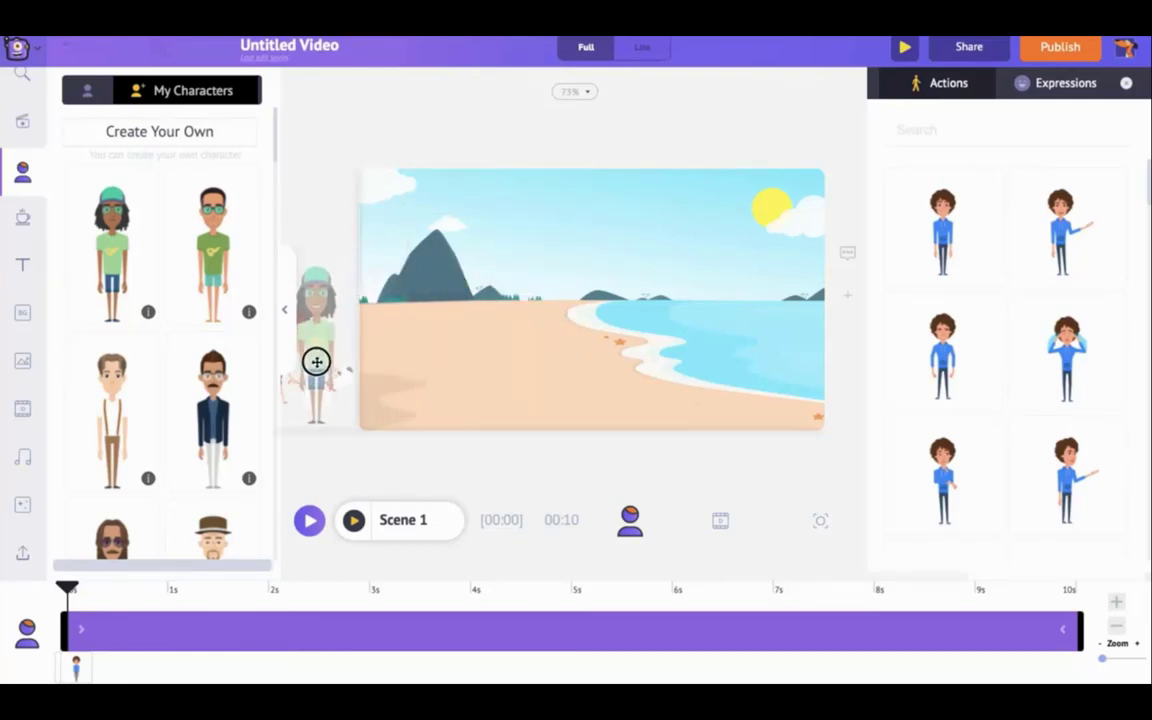
pyautogui.moveTo(316, 362); pyautogui.dragTo(316, 357)
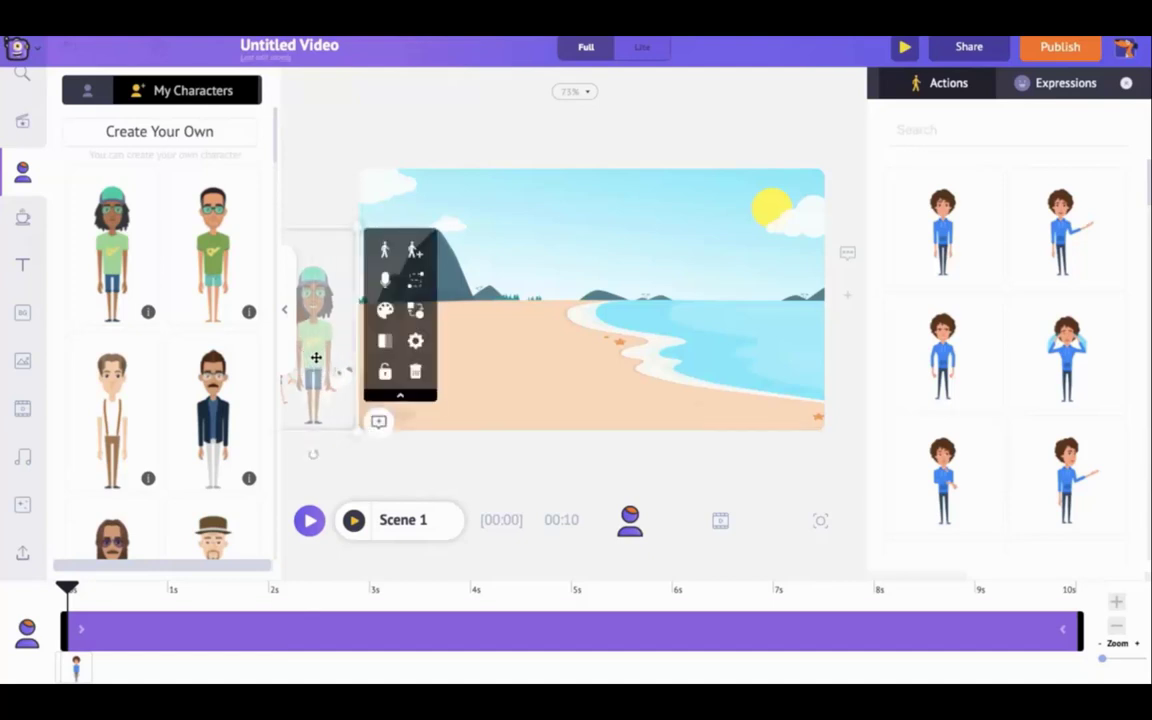
pyautogui.click(412, 256)
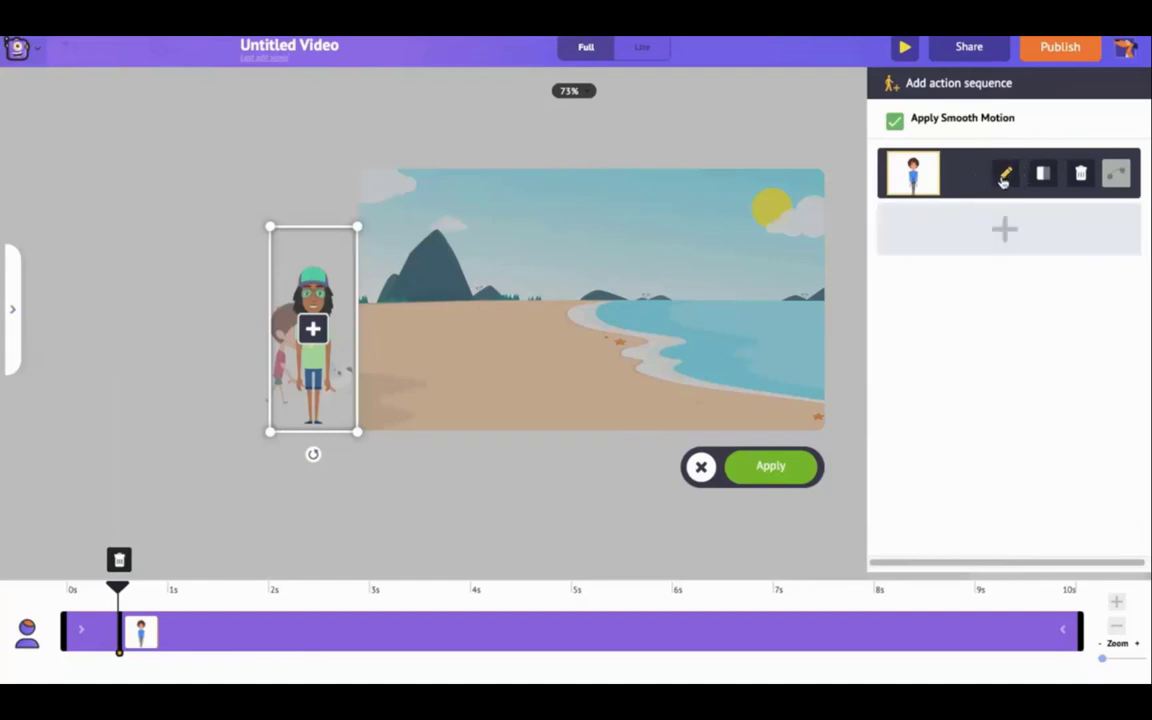
# - Search 'walk' and give the girl a walking action as her first step
pyautogui.click(1004, 176)
pyautogui.click(964, 129)
pyautogui.write('walk')
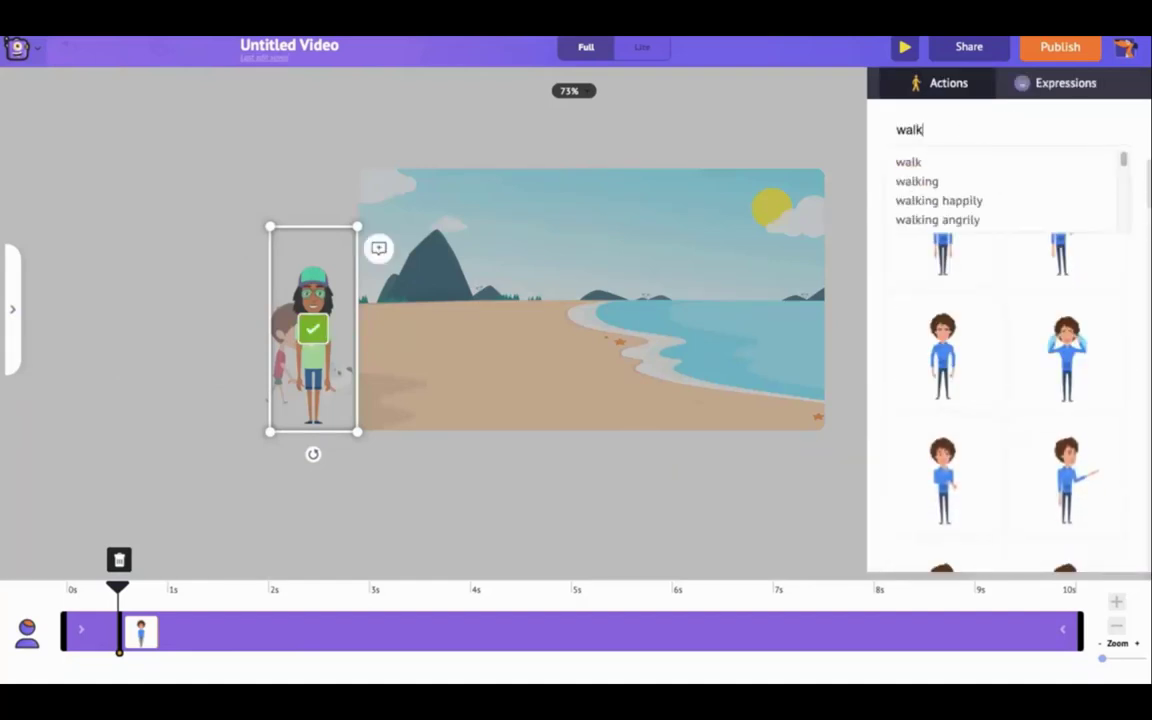
pyautogui.press('Return')
pyautogui.click(1062, 301)
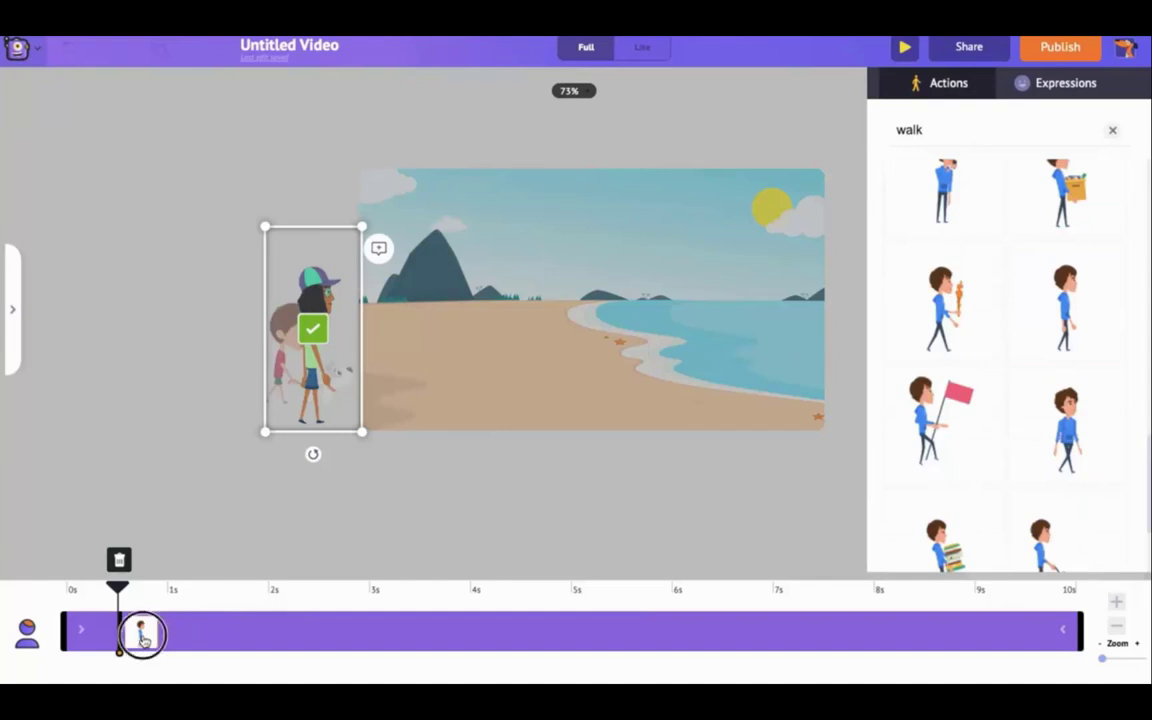
# - Add a 'waving' action as the second step and move her onto the beach sand
pyautogui.click(313, 333)
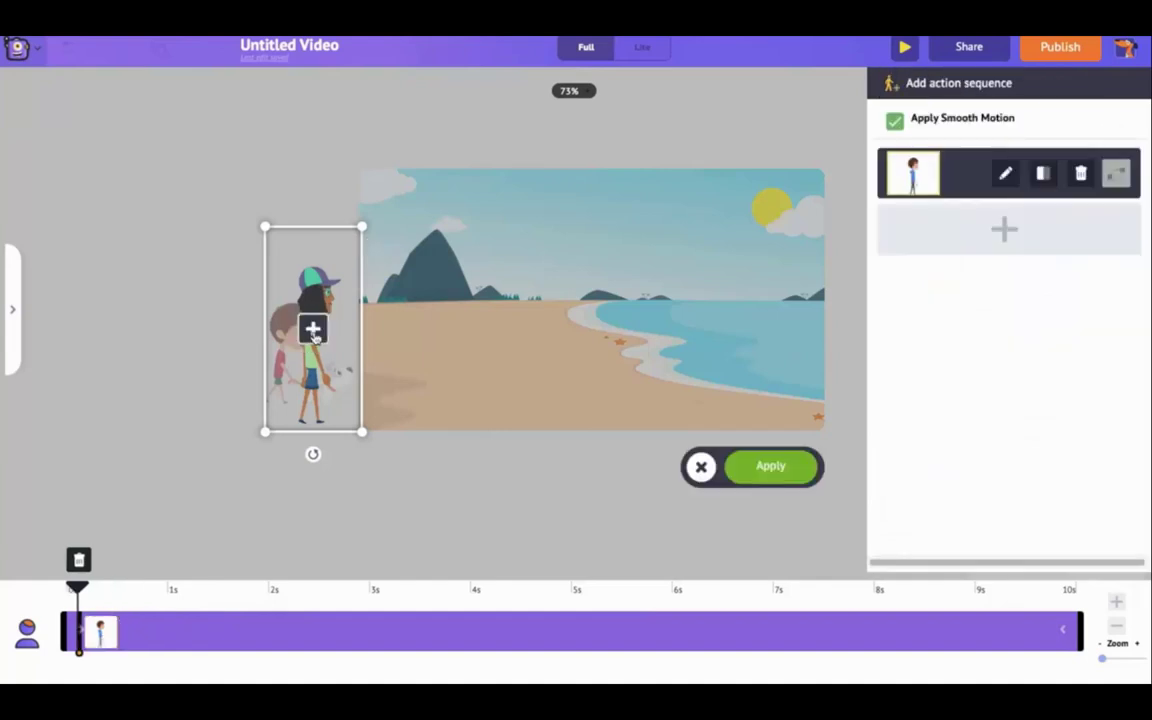
pyautogui.click(1010, 230)
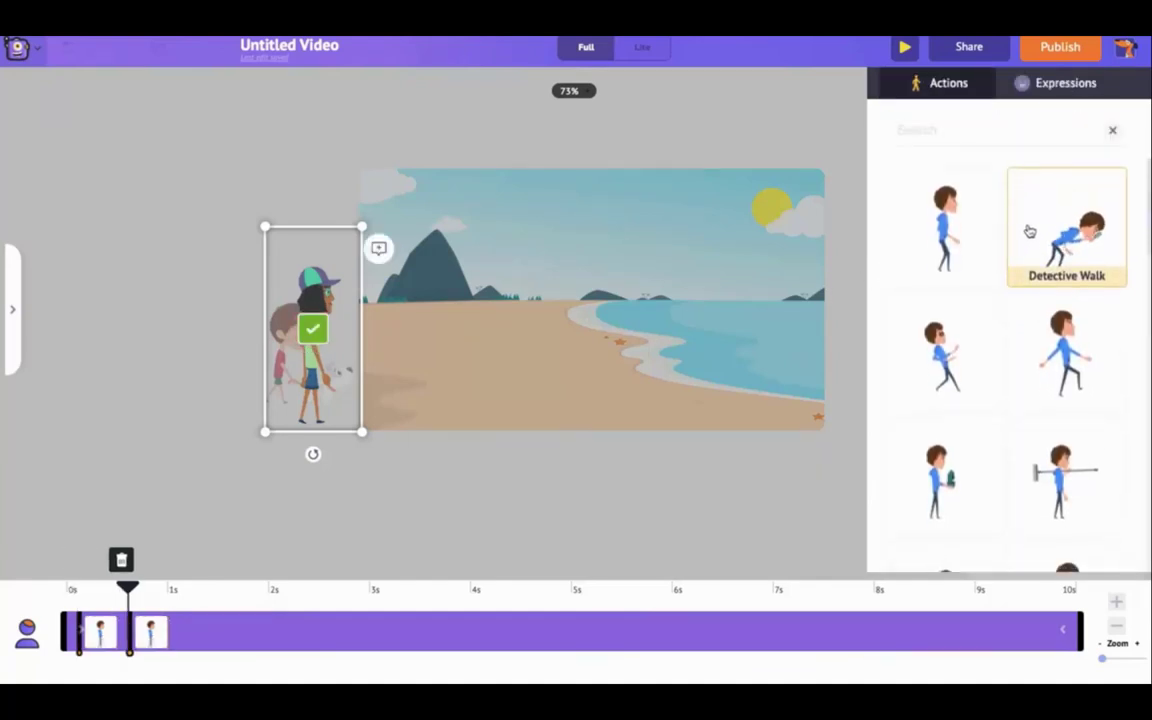
pyautogui.write('waving')
pyautogui.press('Return')
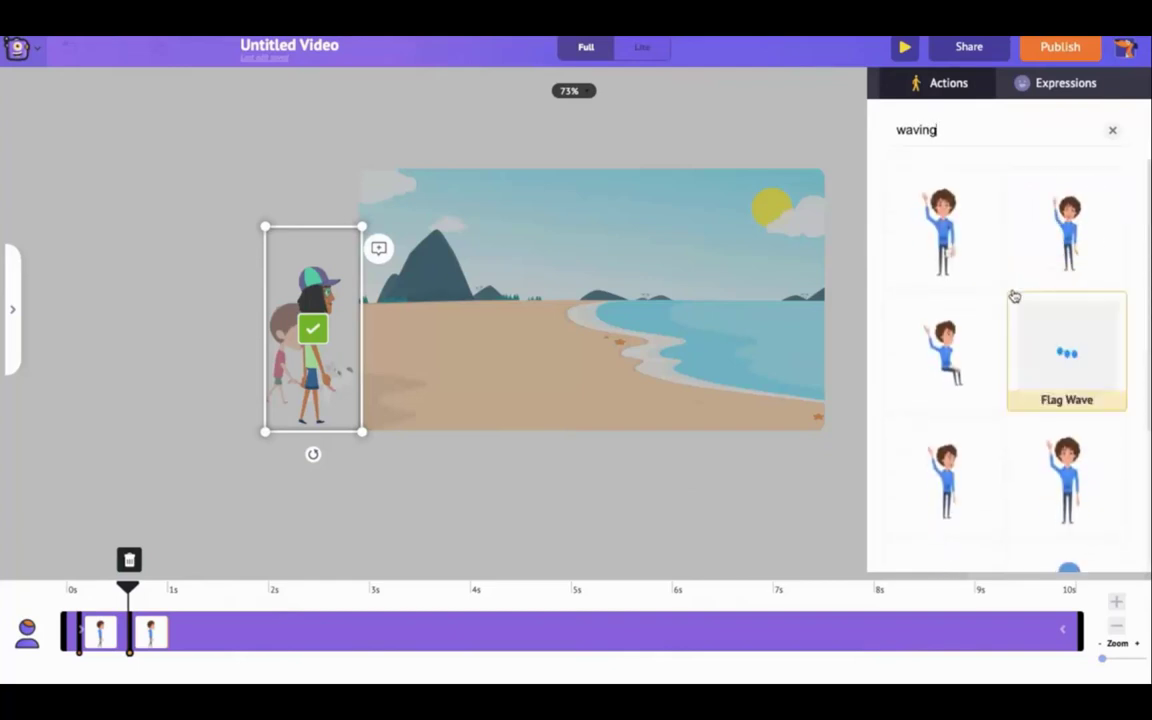
pyautogui.click(1066, 470)
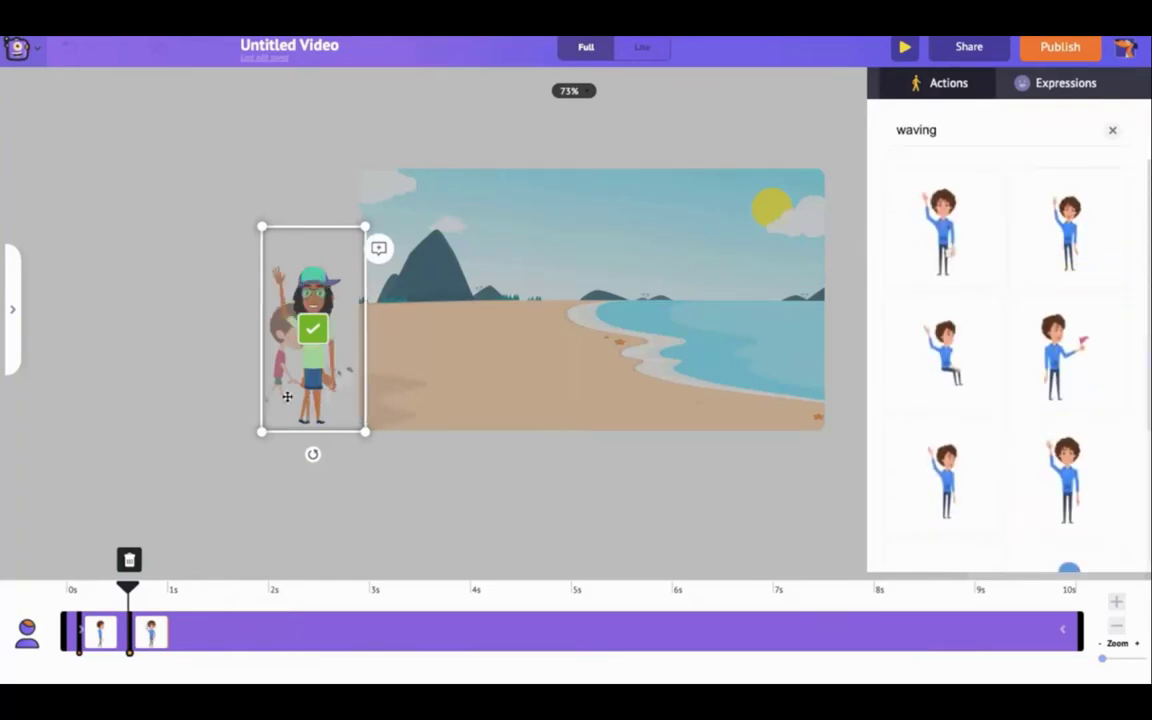
pyautogui.moveTo(319, 369); pyautogui.dragTo(418, 366)
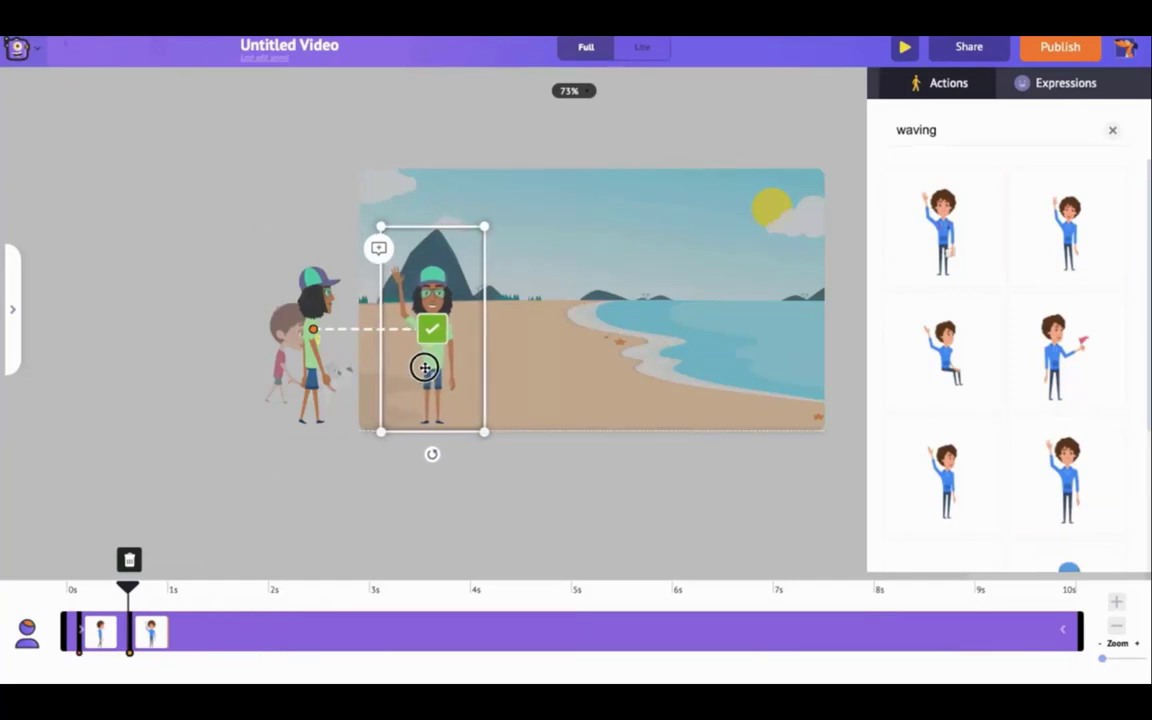
pyautogui.moveTo(418, 366); pyautogui.dragTo(428, 367)
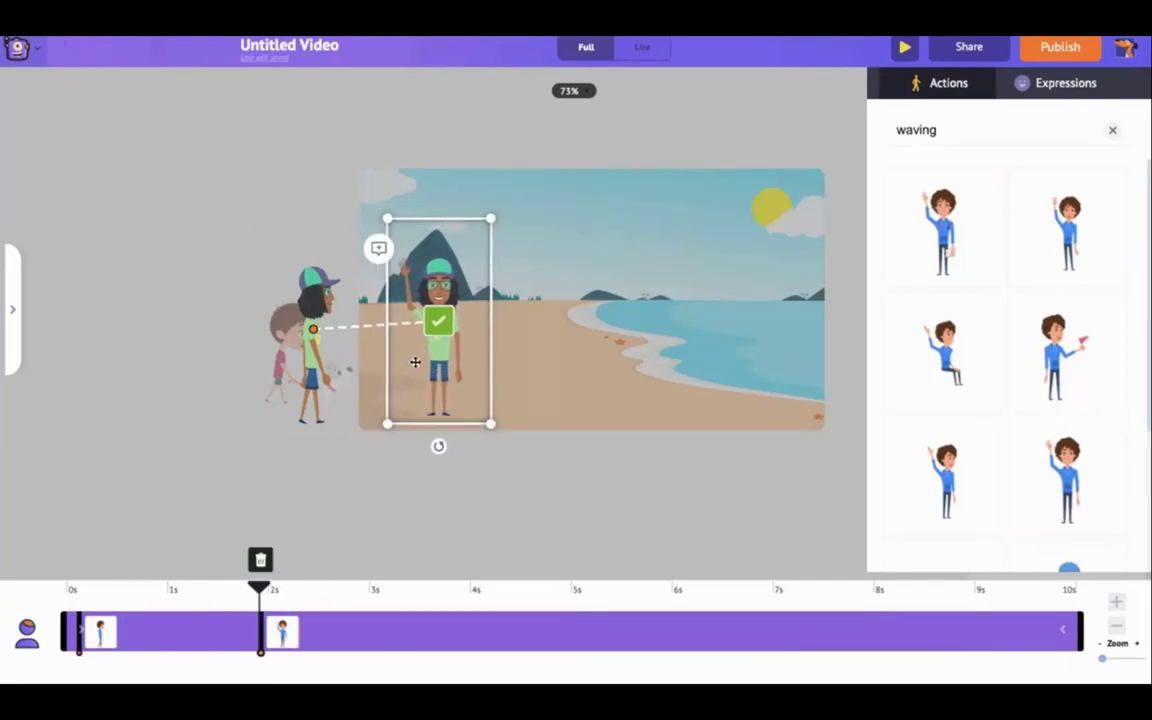
# - Add Standing And Talking as the third action, start it later, and finish the sequence
pyautogui.click(439, 330)
pyautogui.click(975, 290)
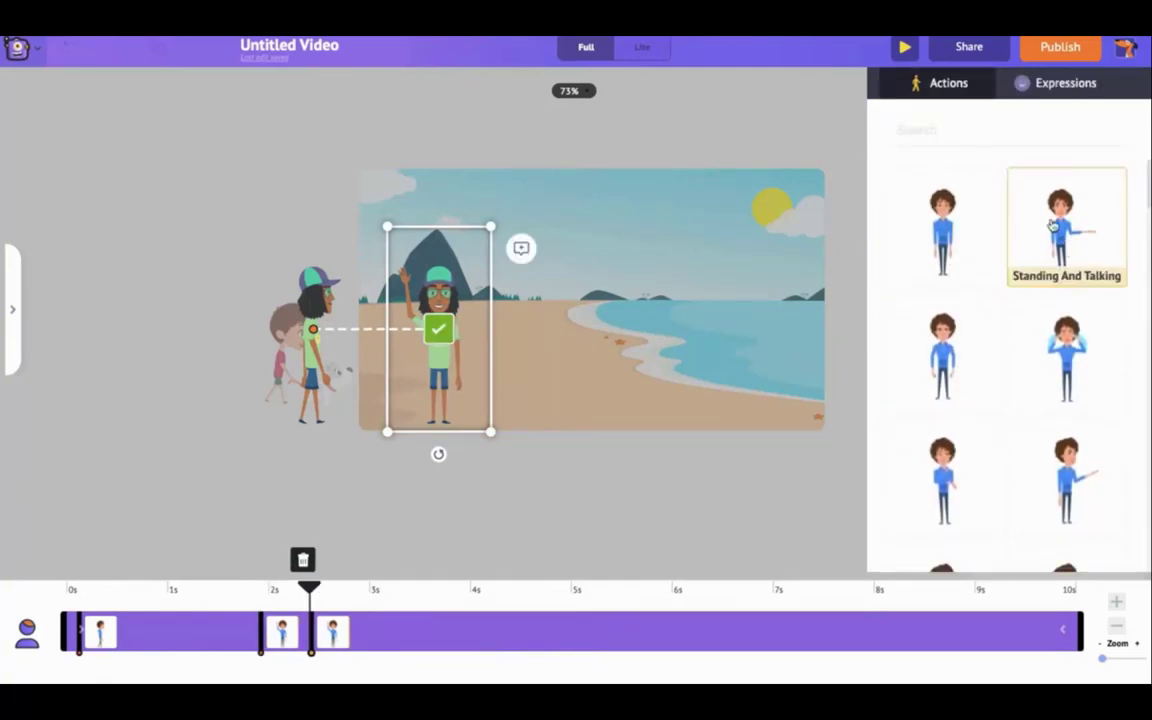
pyautogui.click(930, 129)
pyautogui.write('talking')
pyautogui.press('Return')
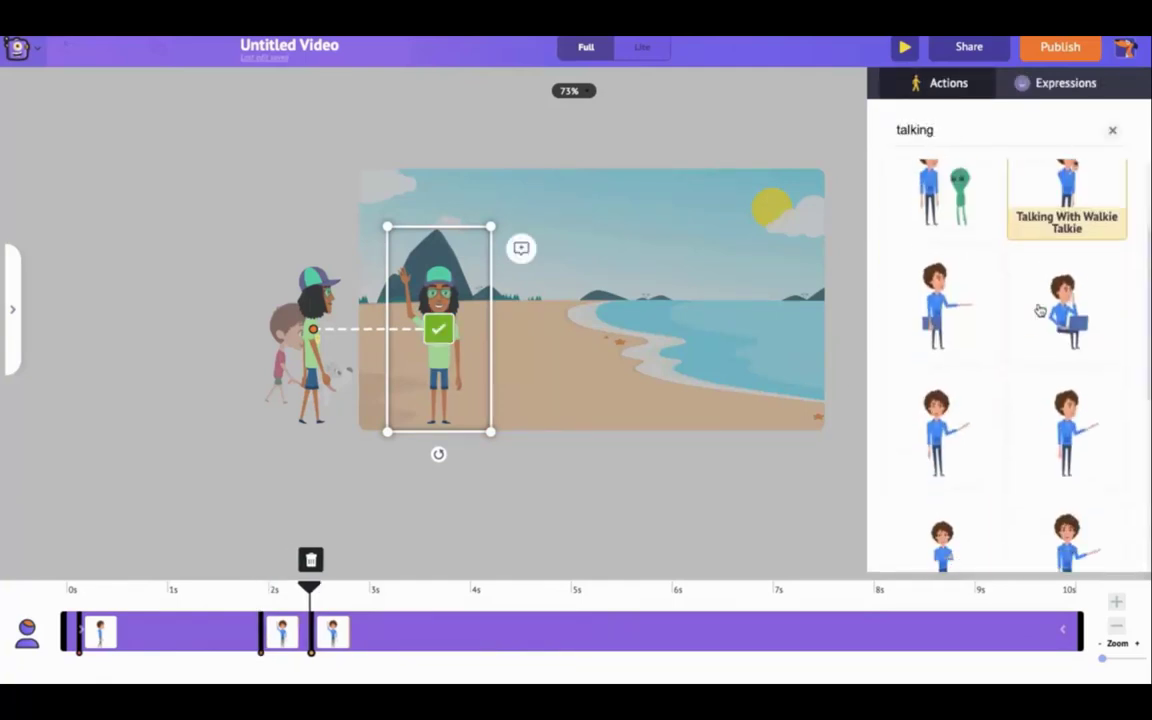
pyautogui.click(964, 334)
pyautogui.moveTo(332, 632); pyautogui.dragTo(380, 634)
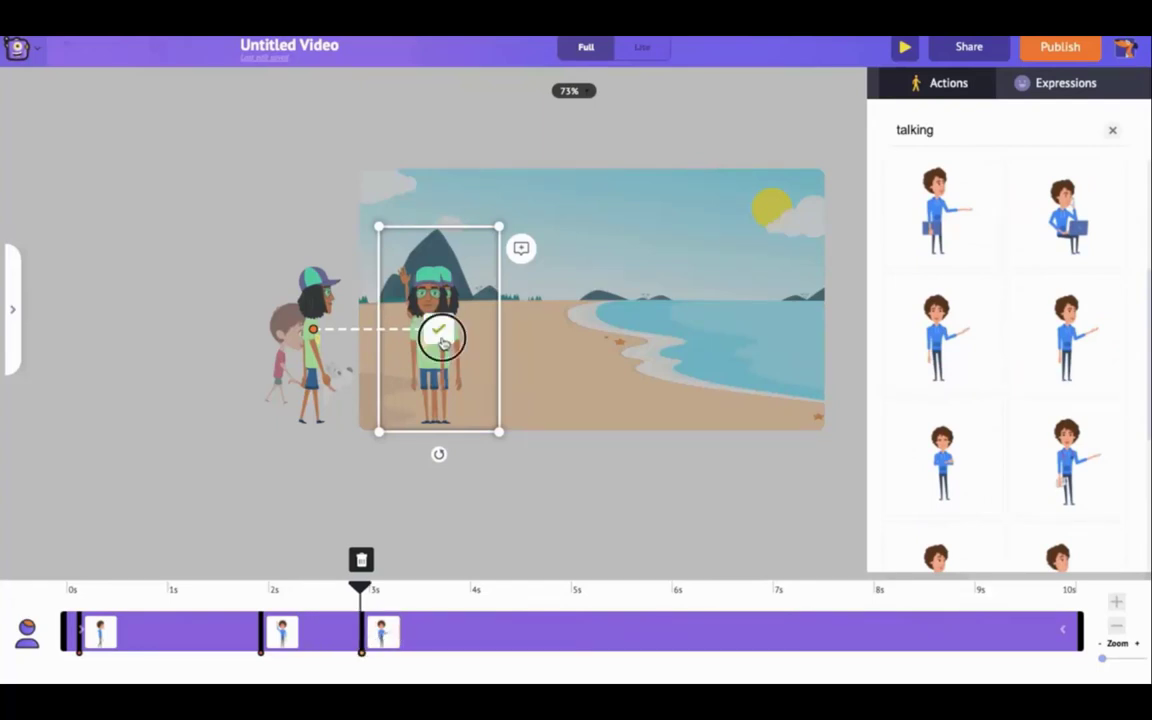
pyautogui.click(437, 476)
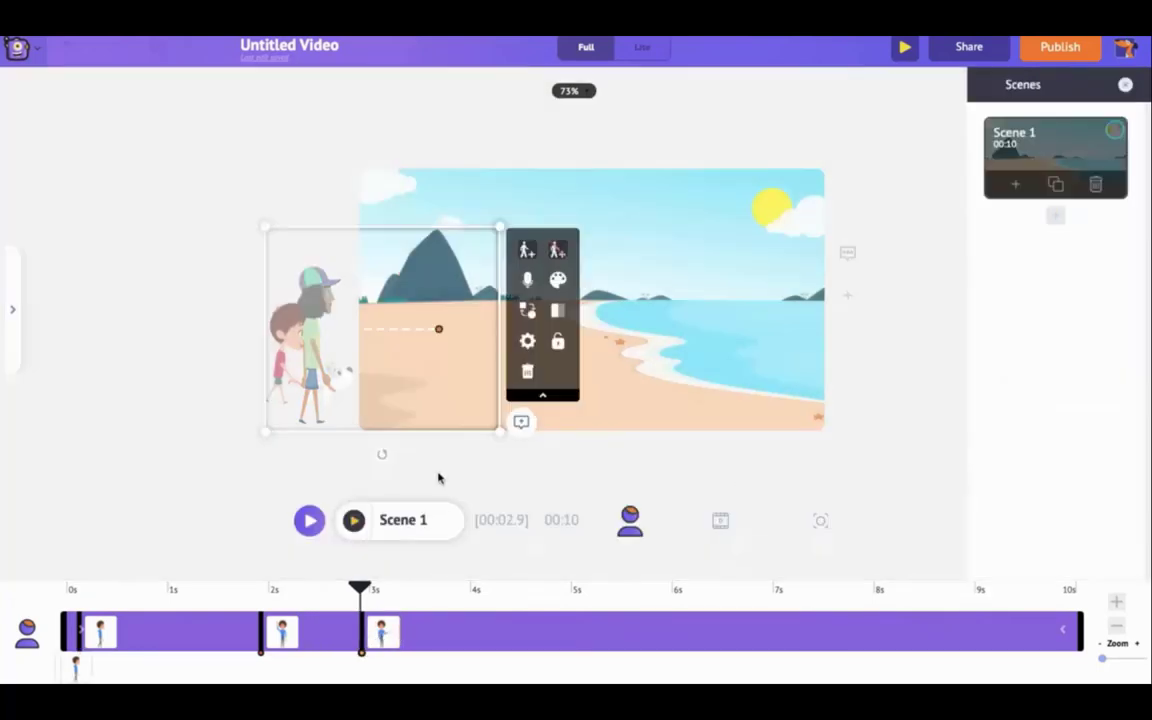
# - Record a short test voice clip for the girl, then discard it and close the recorder
pyautogui.click(324, 283)
pyautogui.click(527, 283)
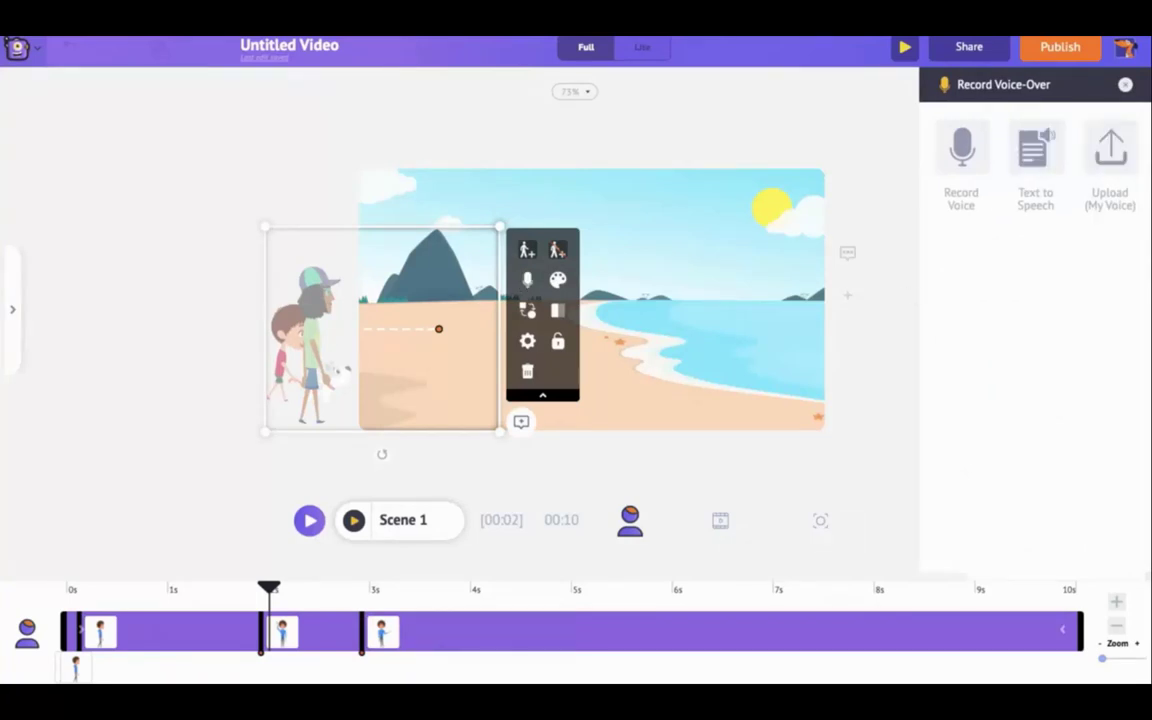
pyautogui.click(977, 170)
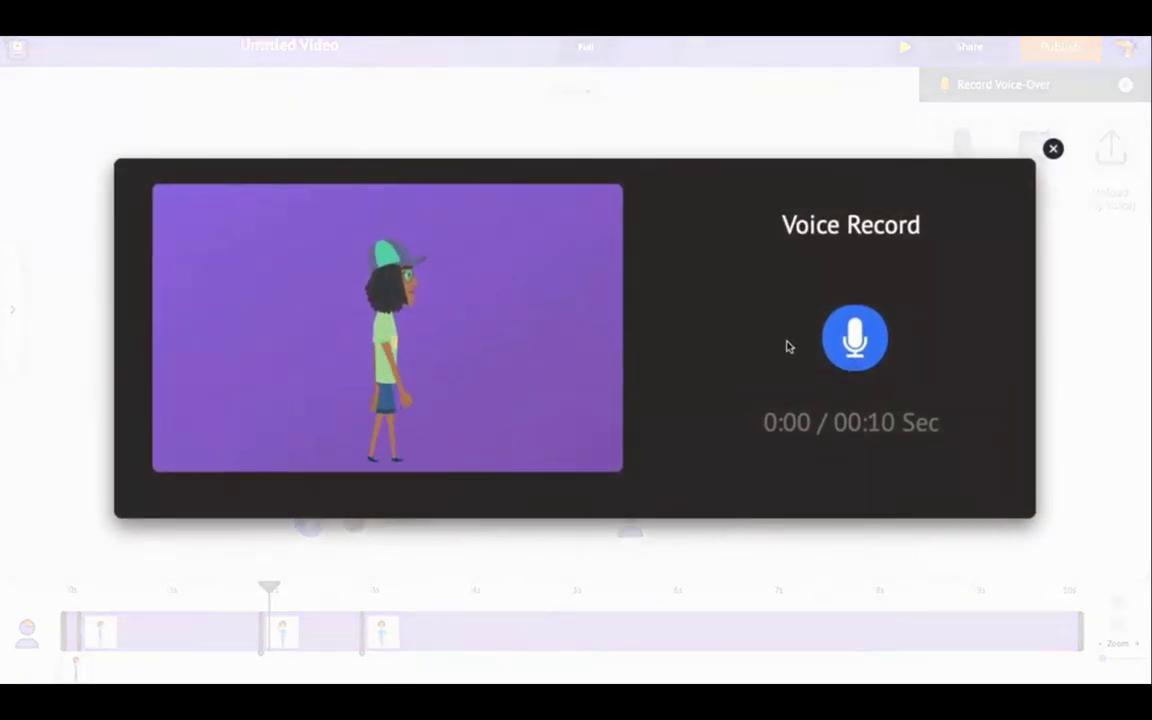
pyautogui.click(848, 340)
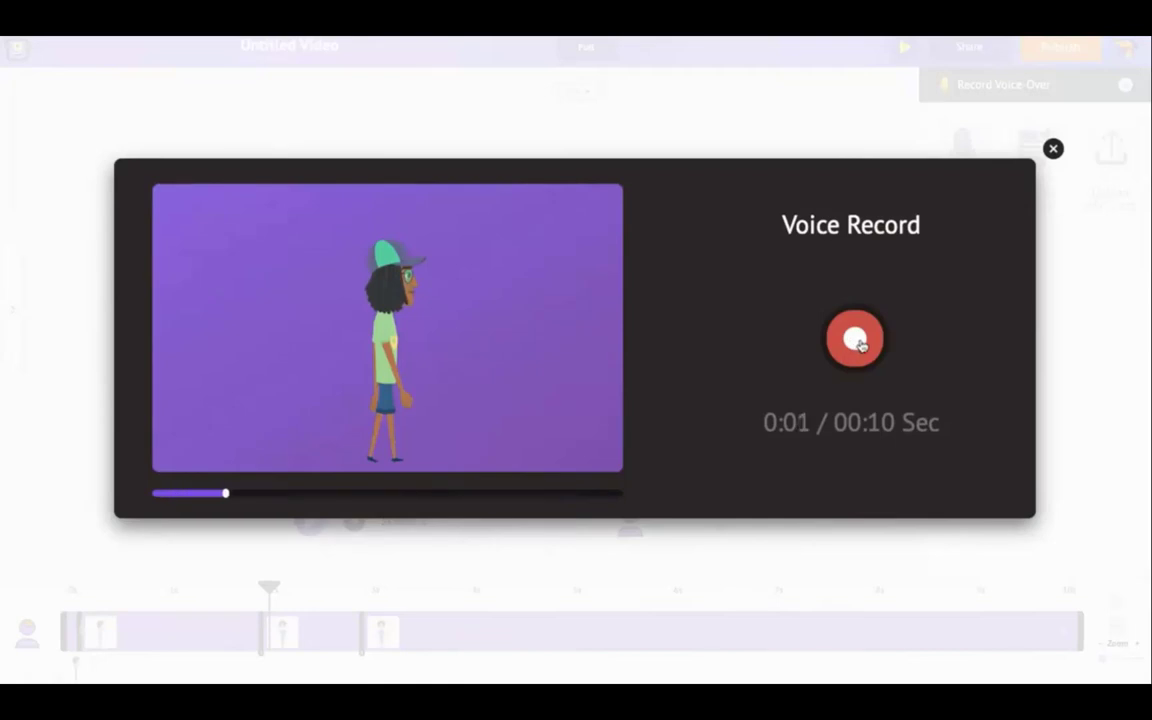
pyautogui.click(858, 342)
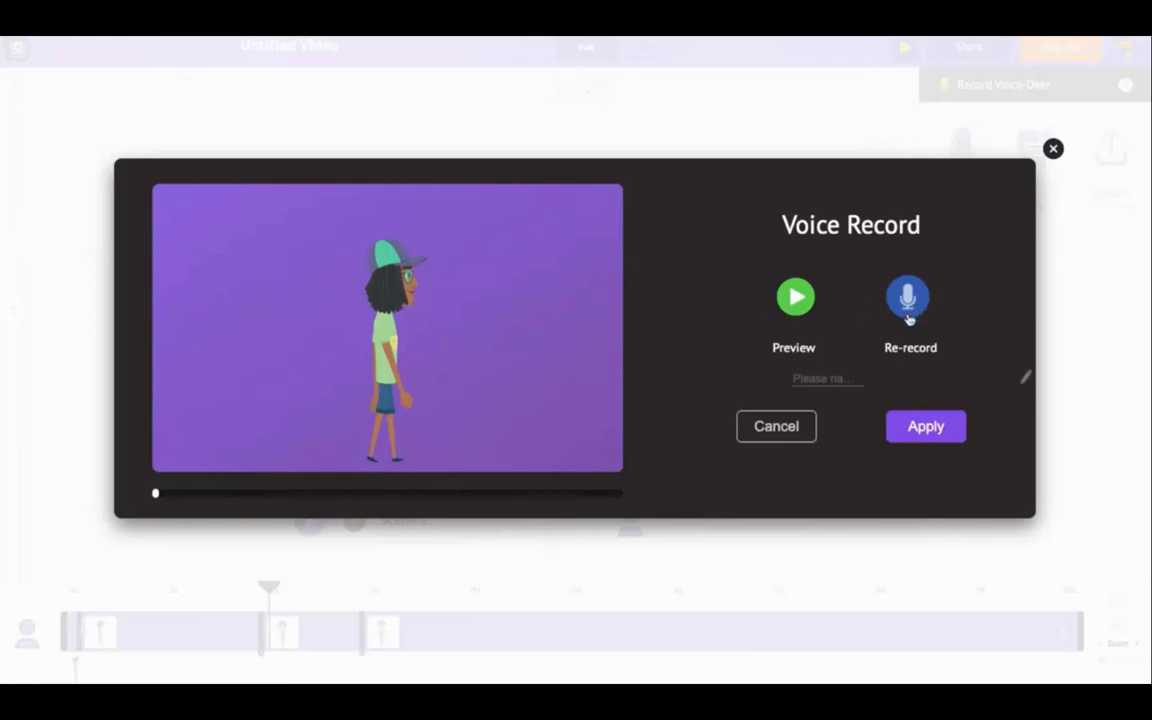
pyautogui.click(1054, 149)
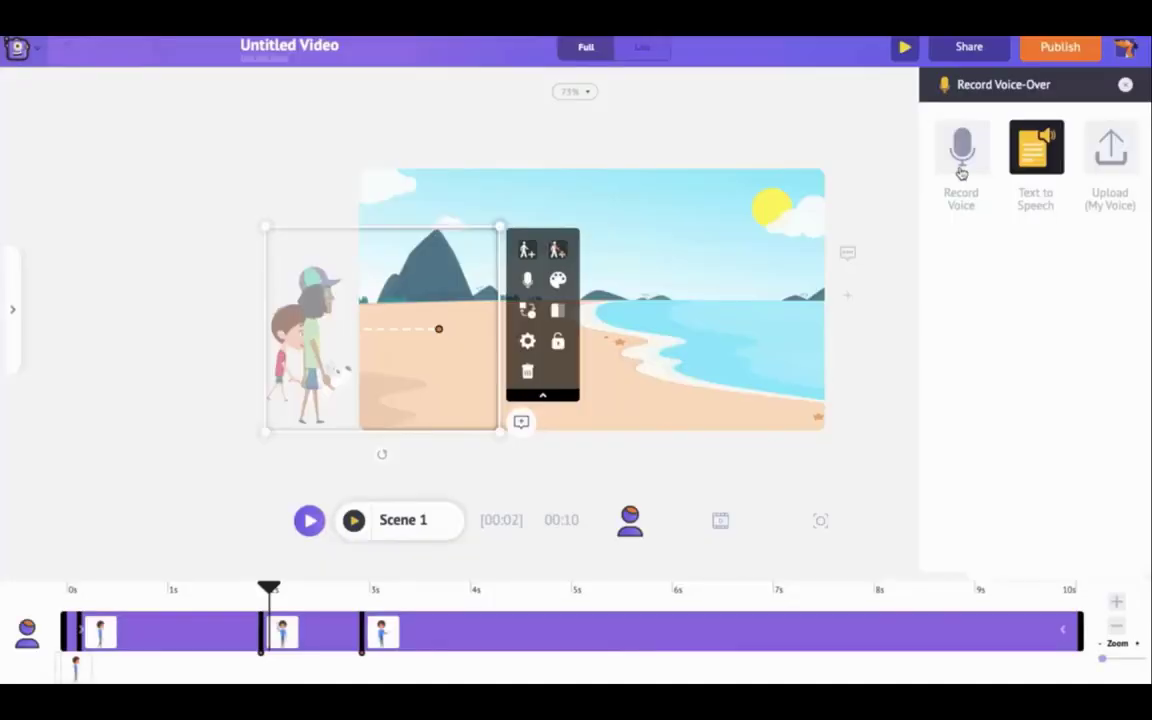
# - Make text-to-speech 'Hi There! I am Alex!' in the Male US English Martin(New) voice and play it
pyautogui.click(1107, 160)
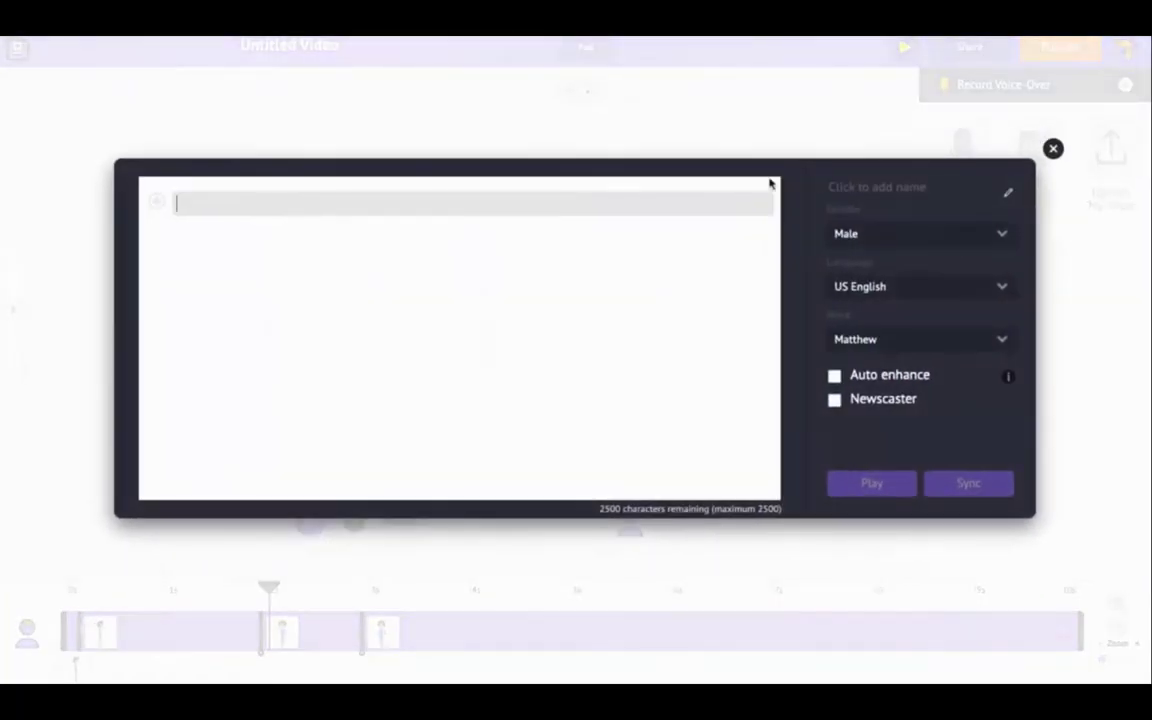
pyautogui.write('Hi ')
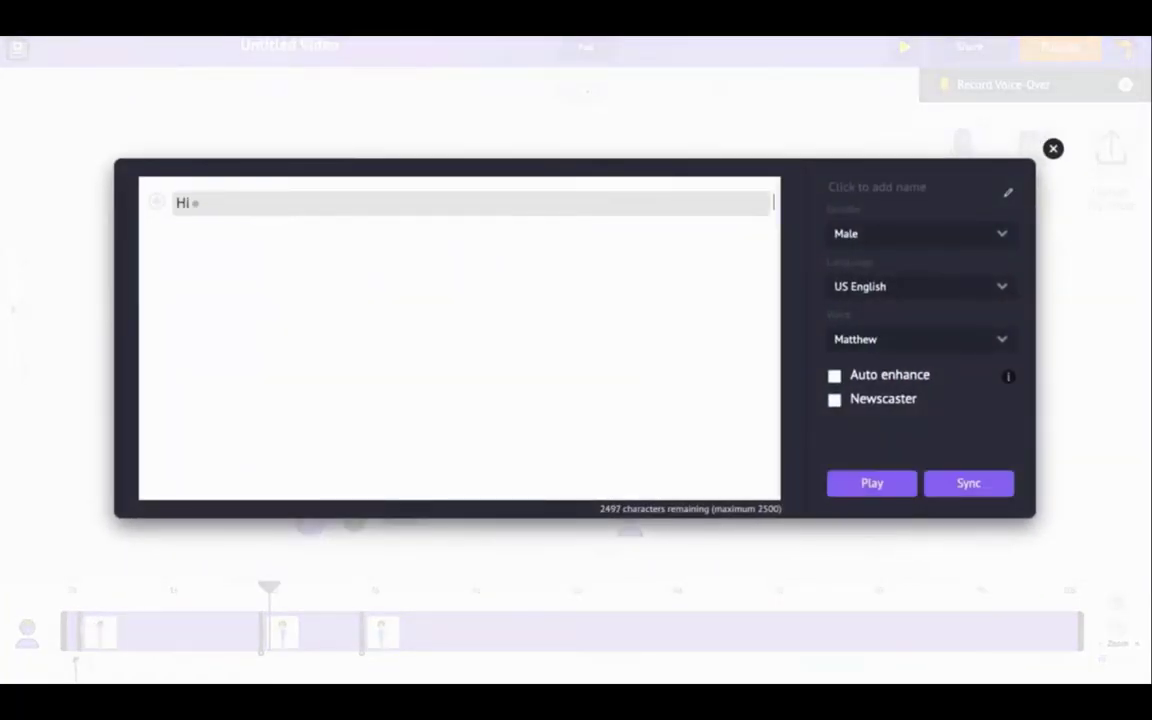
pyautogui.write('There! I am Ale')
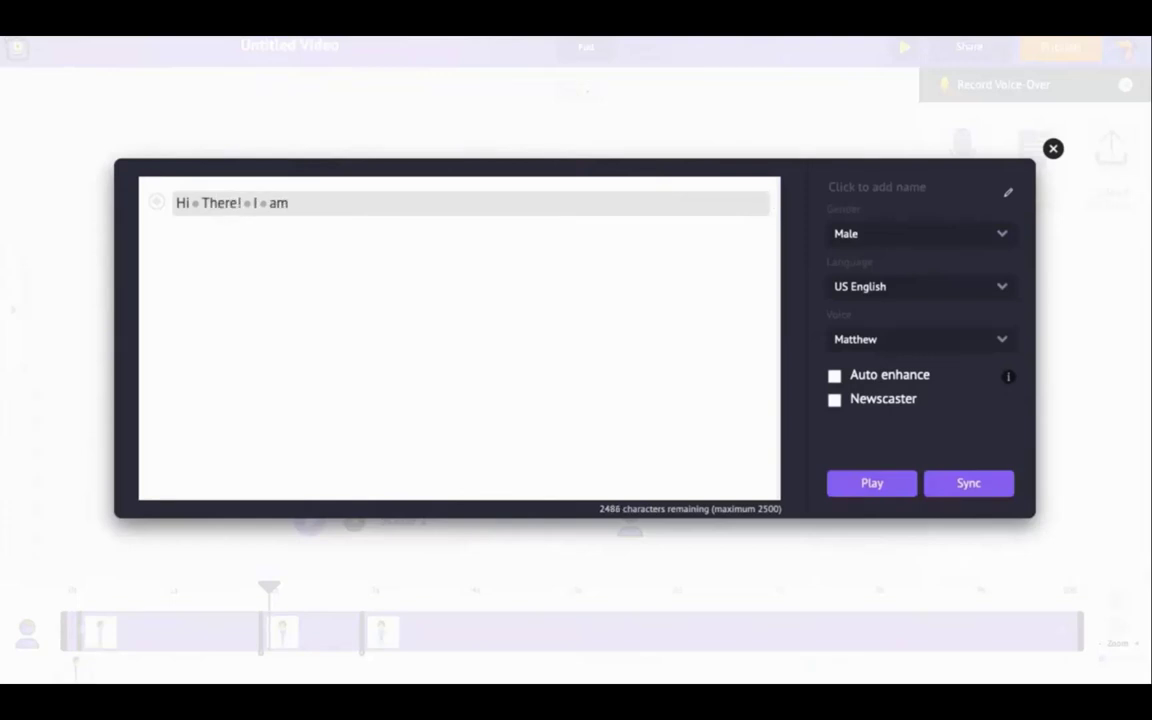
pyautogui.write('x!')
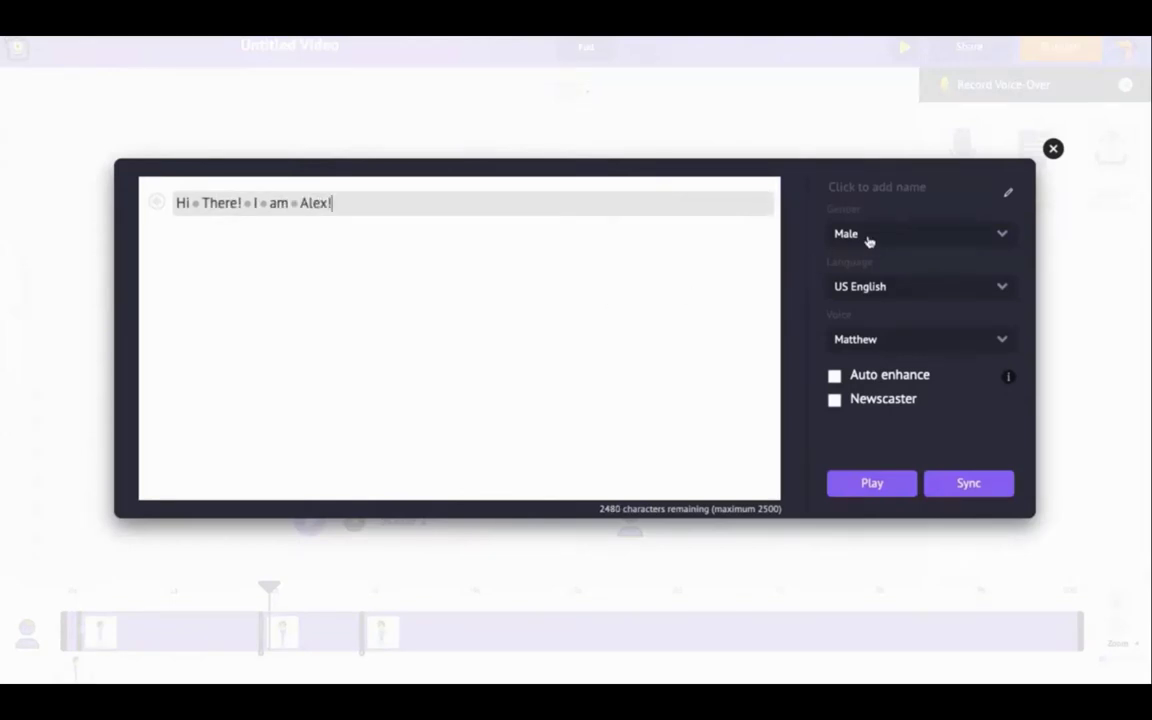
pyautogui.click(875, 239)
pyautogui.click(875, 239)
pyautogui.click(887, 283)
pyautogui.click(887, 283)
pyautogui.click(897, 340)
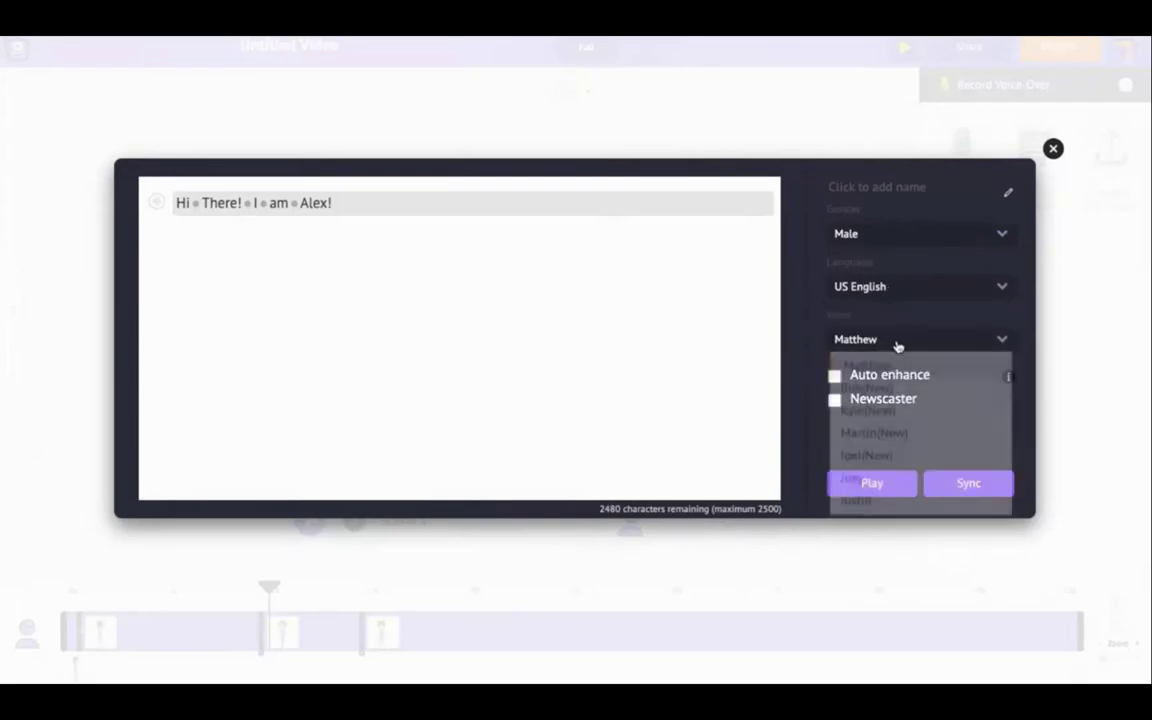
pyautogui.click(866, 438)
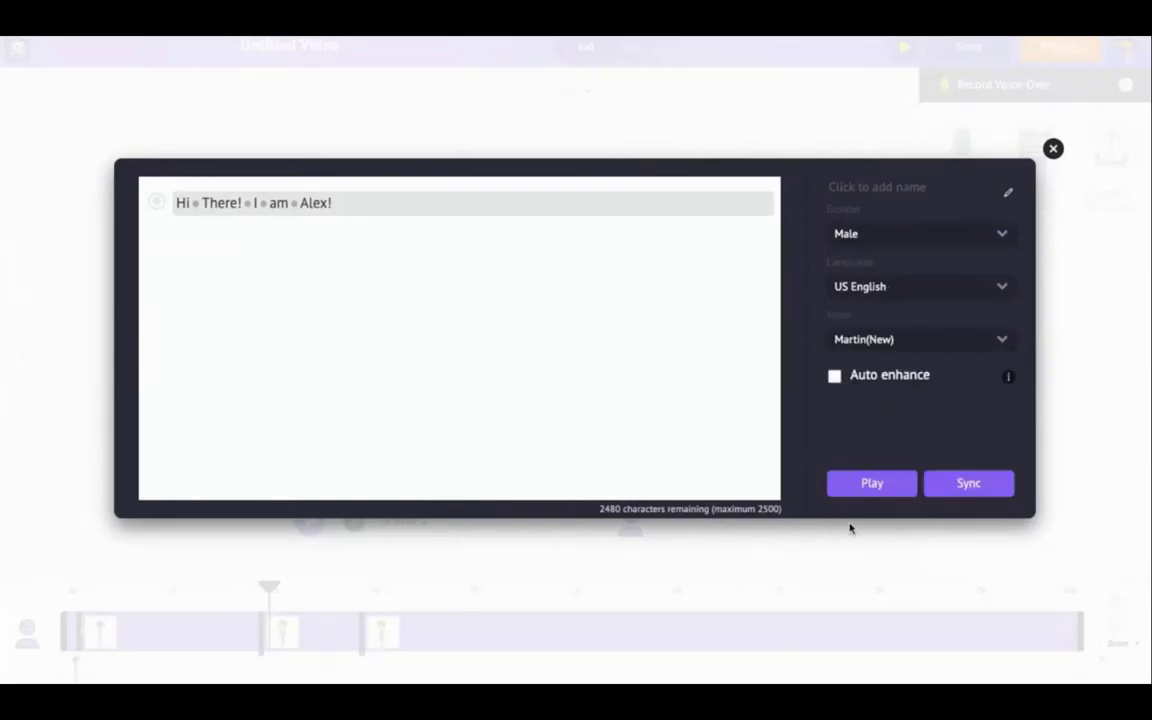
pyautogui.click(866, 482)
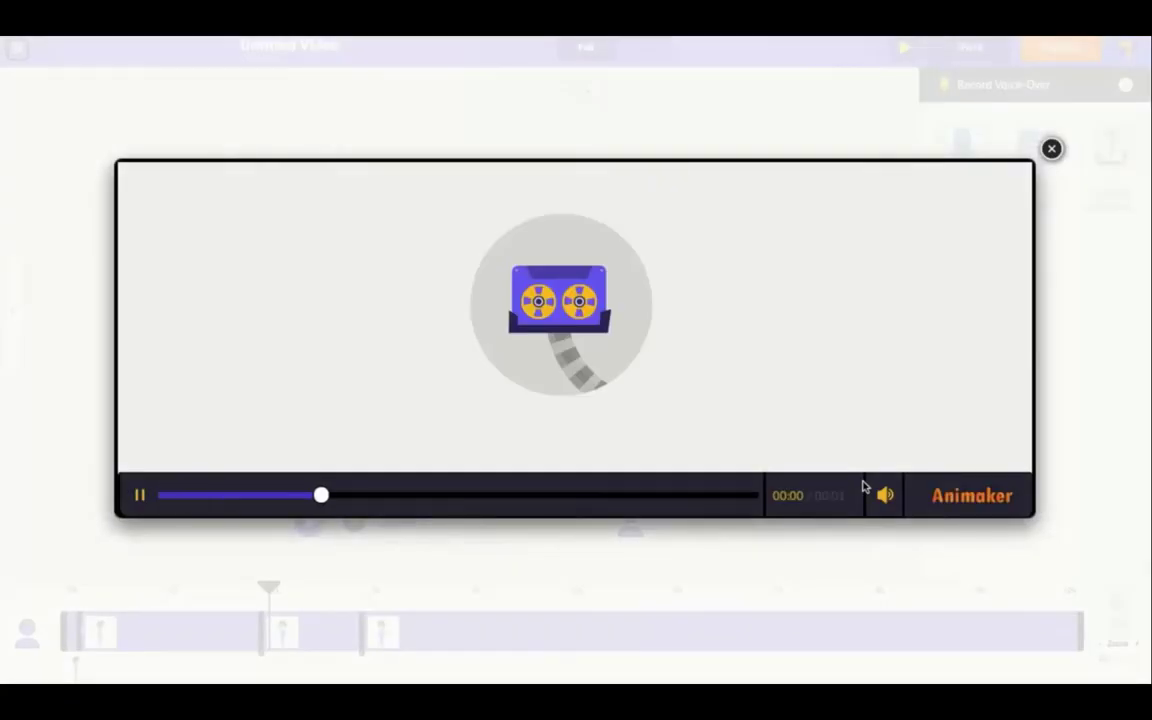
pyautogui.click(1051, 151)
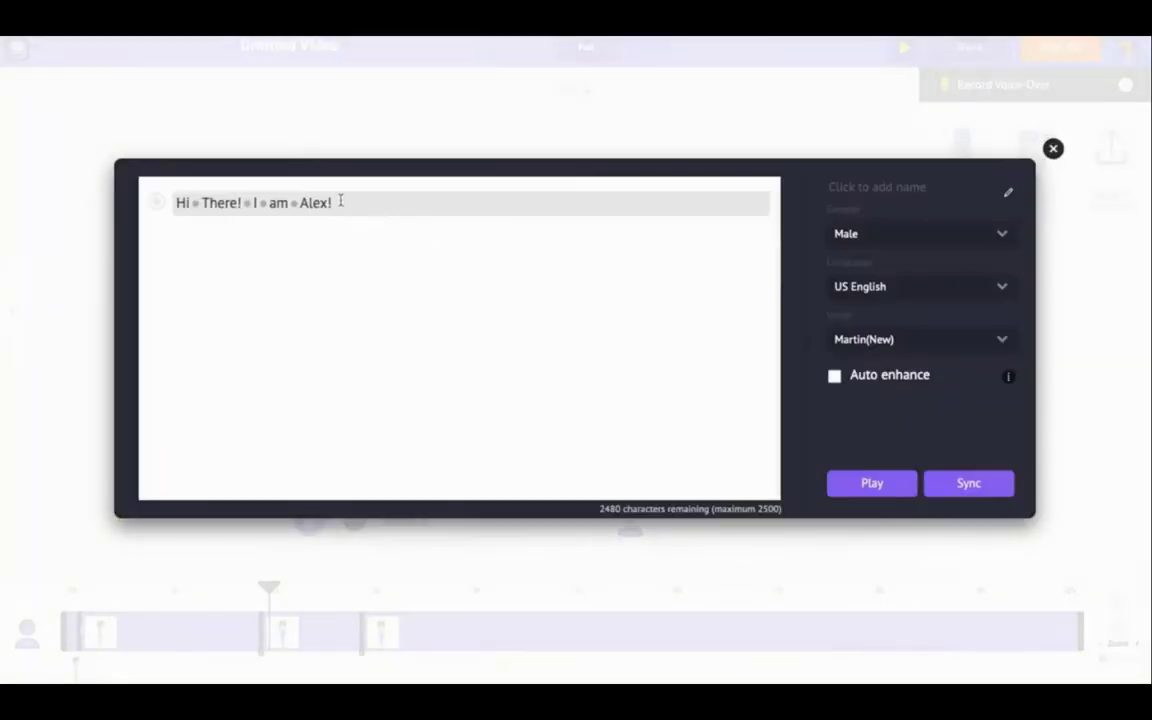
# - Look through the speed, pitch, volume and pause settings after 'There!' without changing them
pyautogui.click(155, 202)
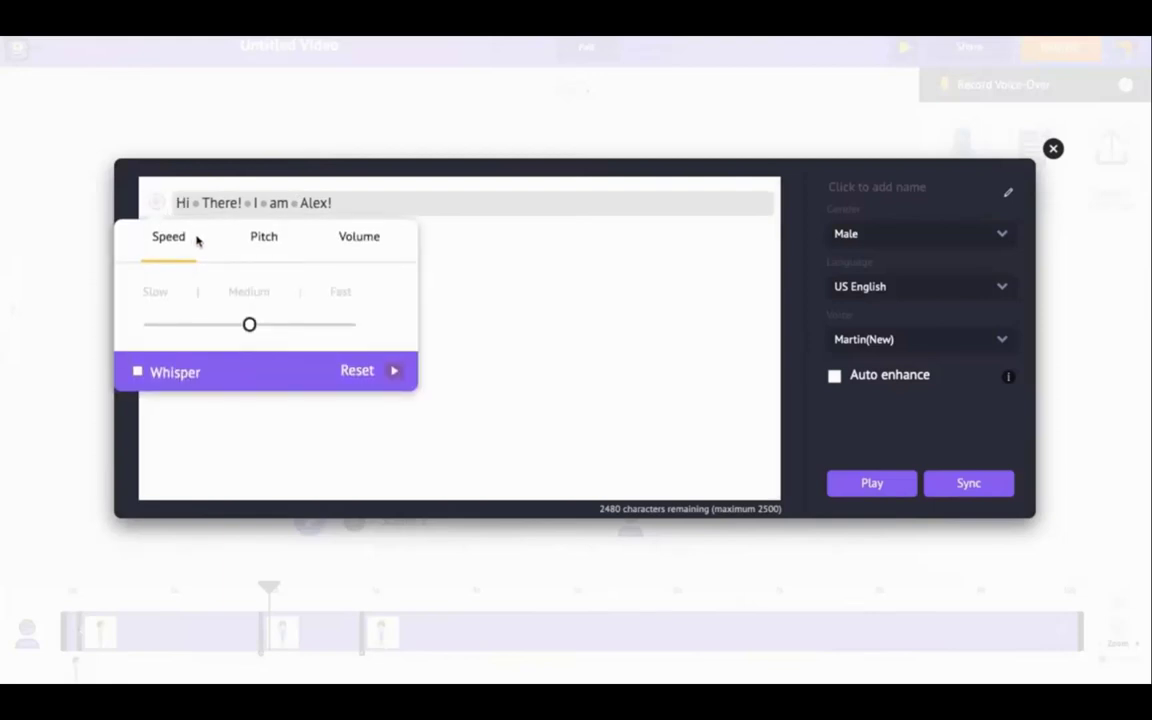
pyautogui.click(257, 241)
pyautogui.click(375, 241)
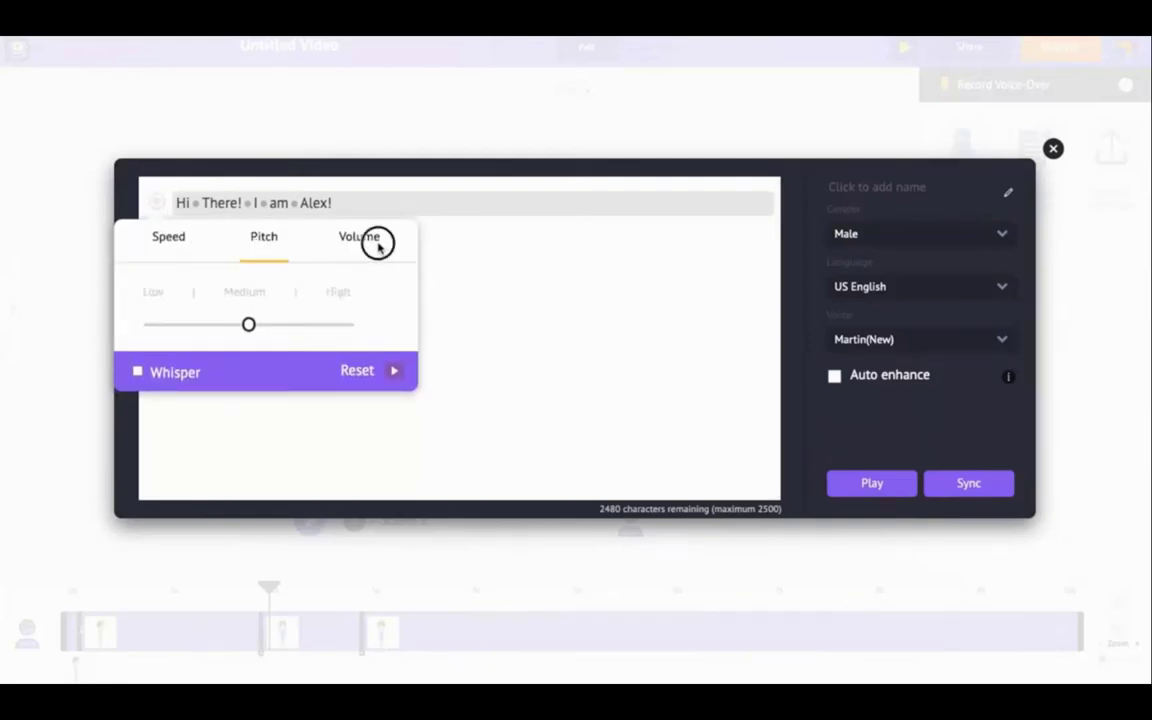
pyautogui.click(427, 254)
pyautogui.click(250, 204)
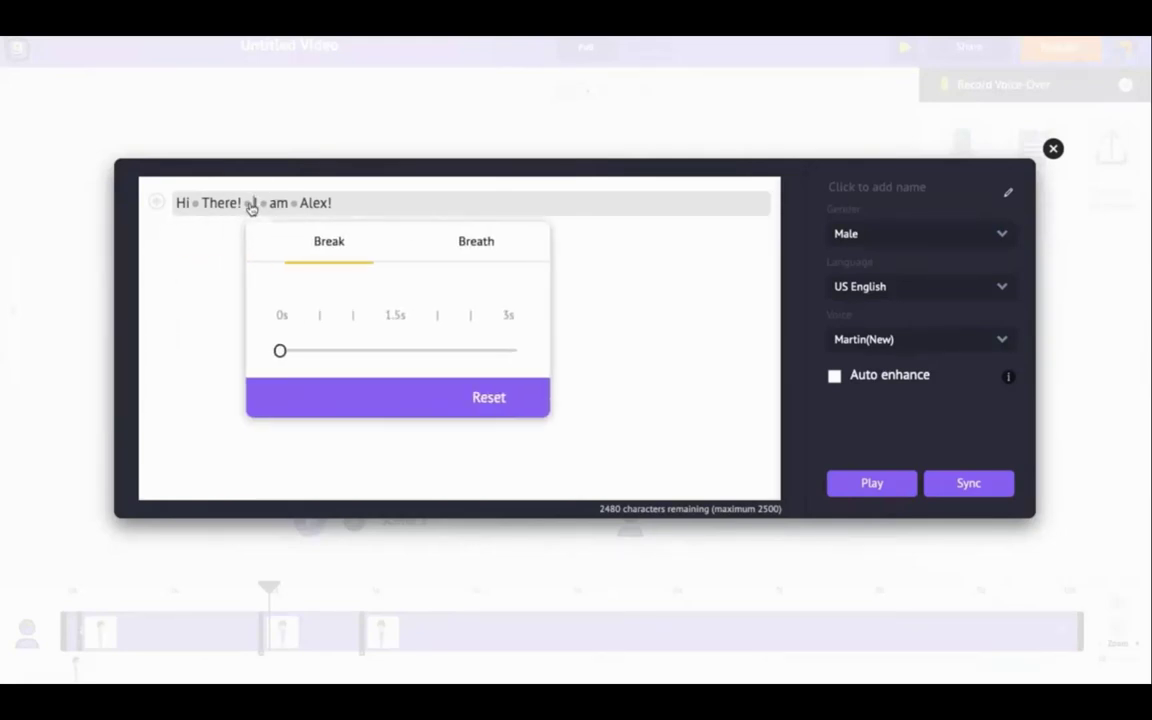
pyautogui.click(420, 250)
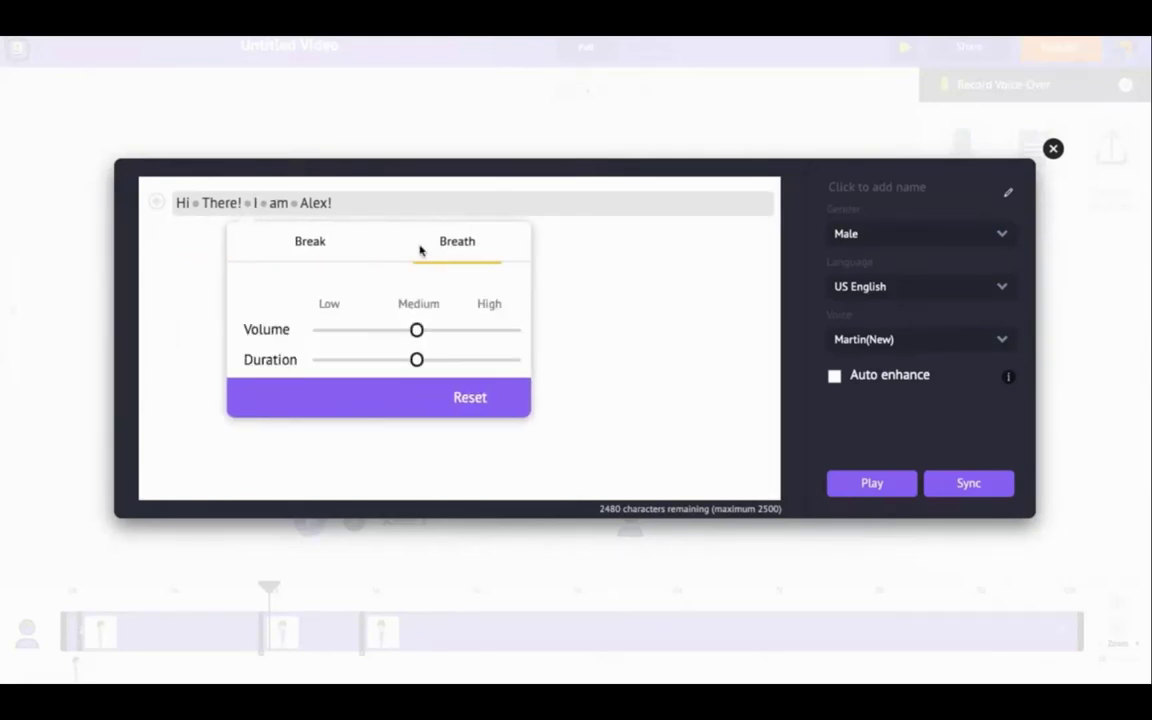
# - Enable auto enhance, preview the Martin voice line, and sync it to the girl
pyautogui.click(573, 285)
pyautogui.click(835, 376)
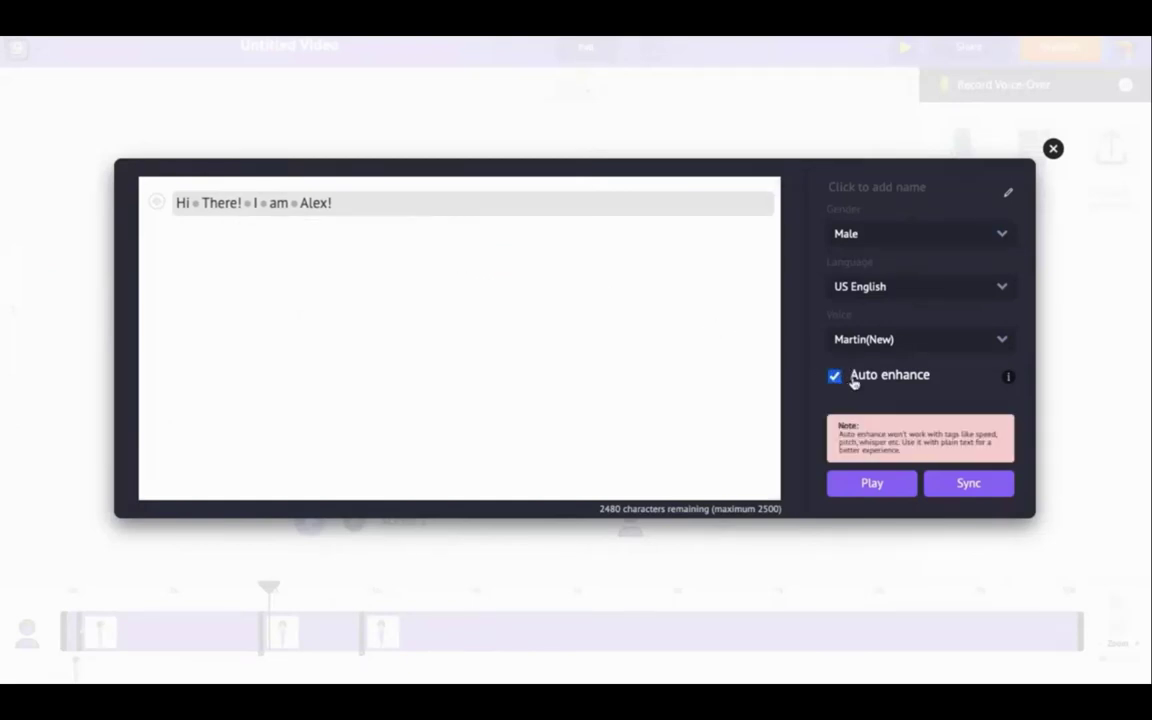
pyautogui.click(872, 488)
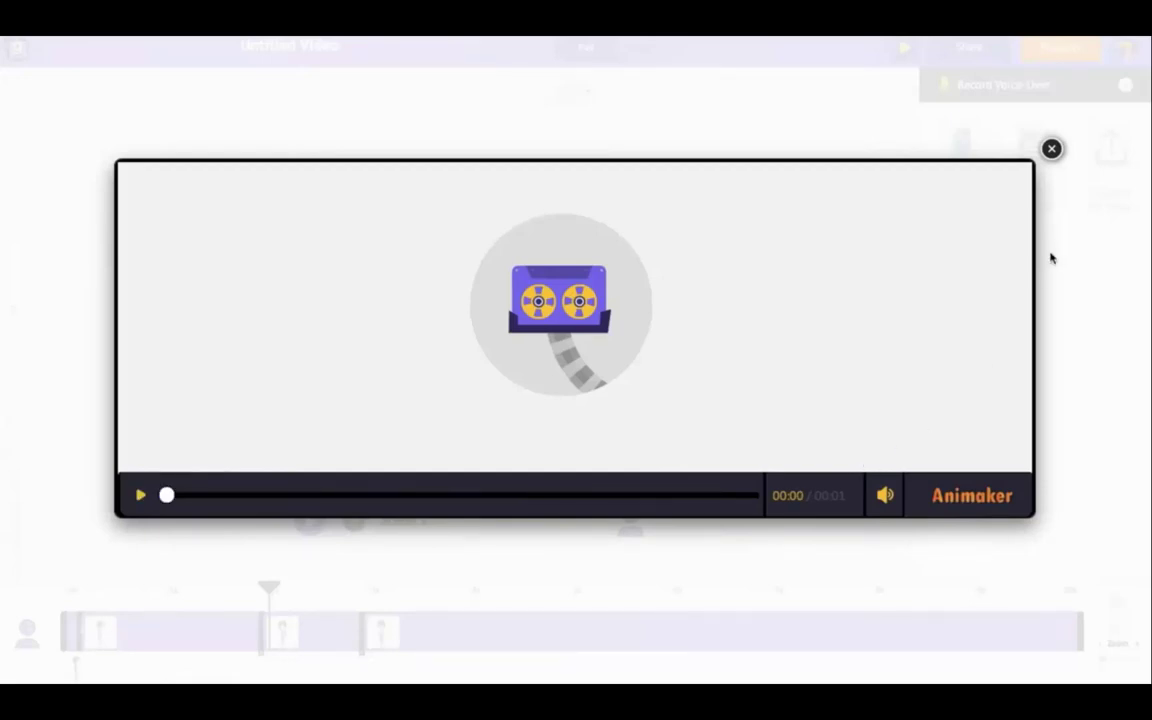
pyautogui.click(1053, 149)
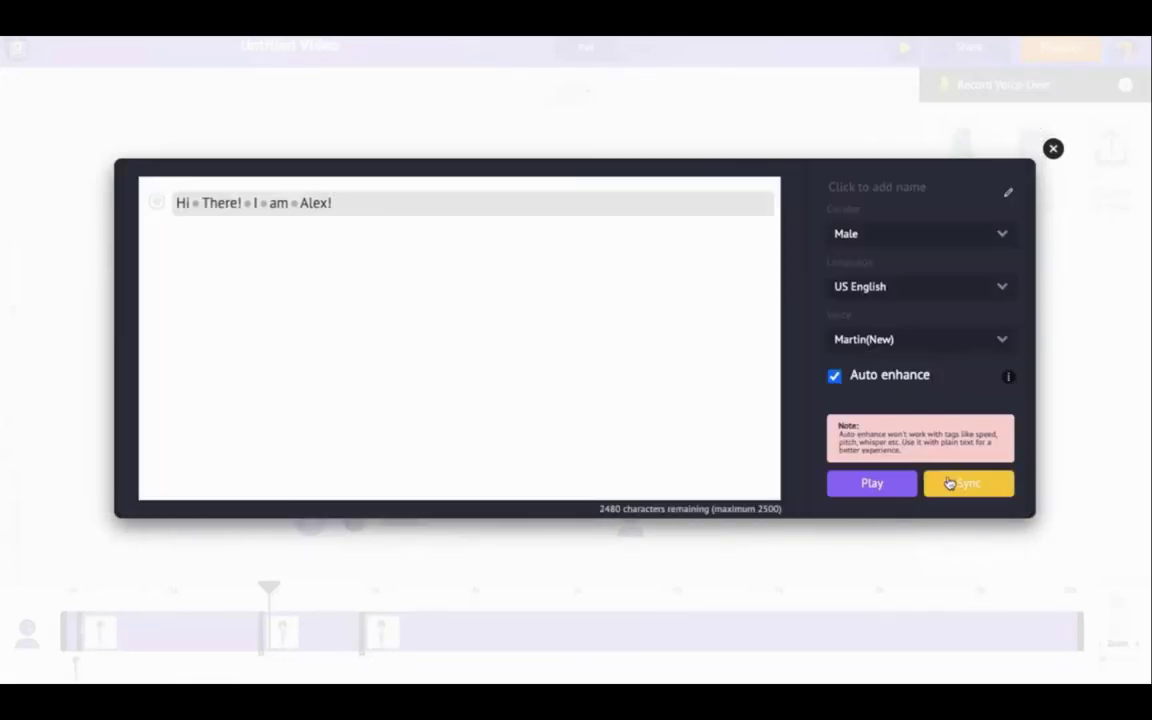
pyautogui.click(940, 480)
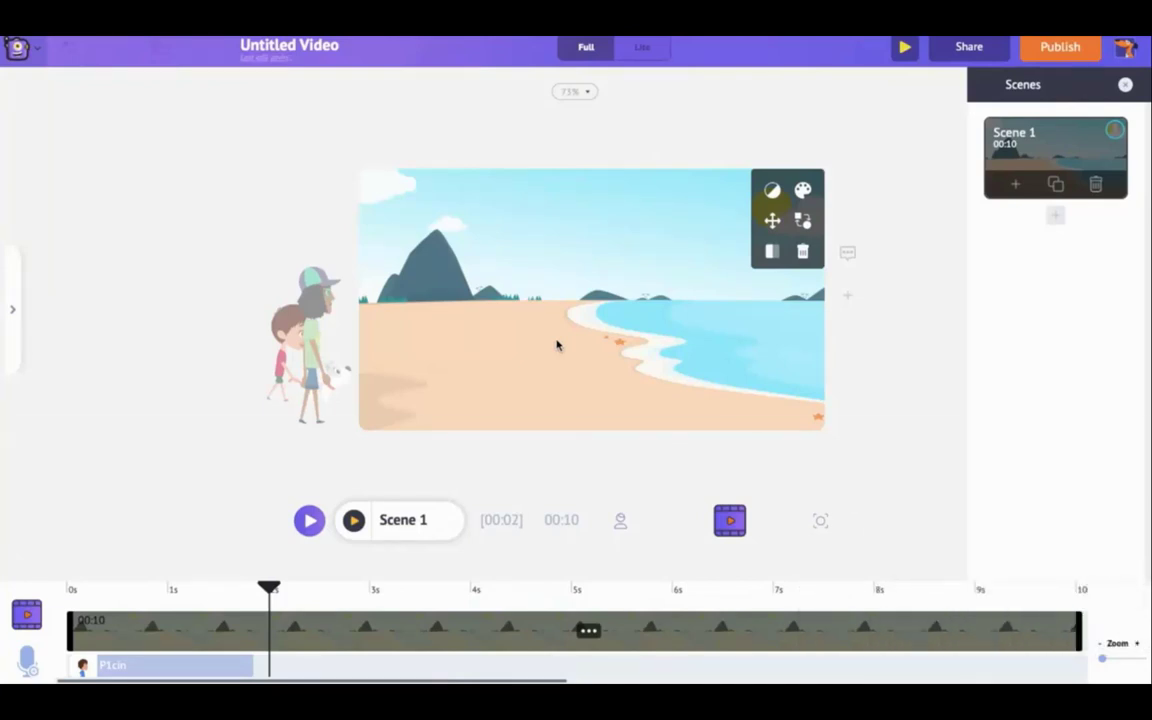
# - Move the P1cin voice clip on the timeline so it starts at about 2 seconds
pyautogui.click(160, 665)
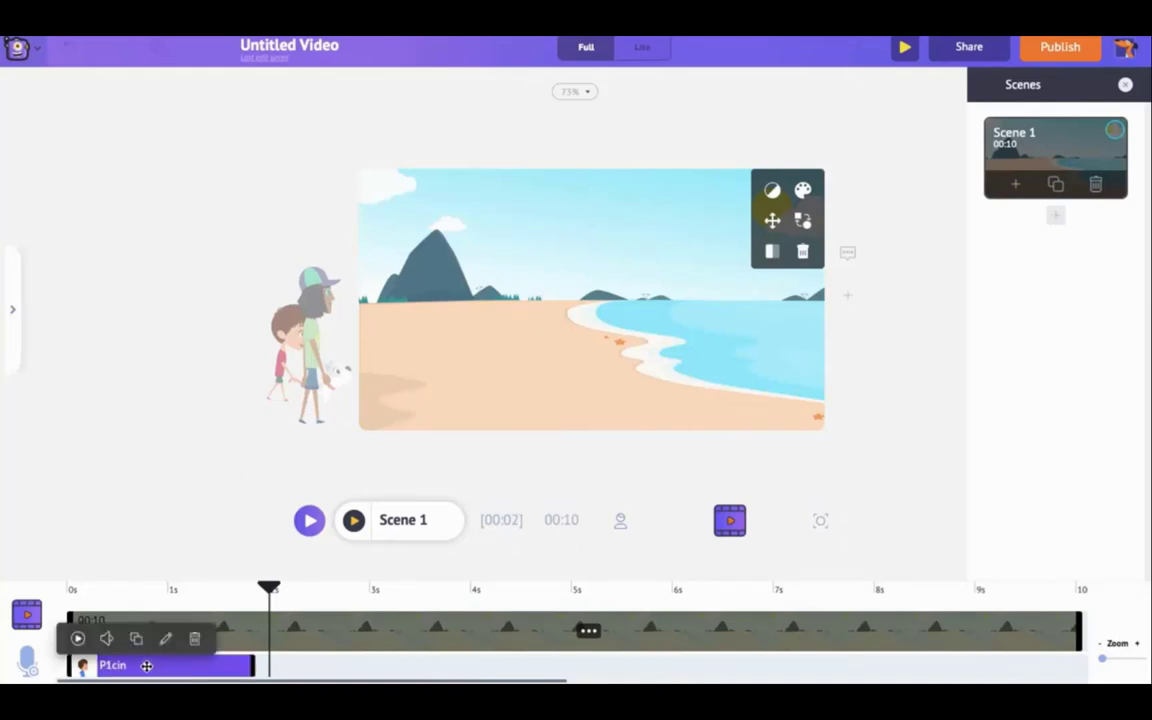
pyautogui.moveTo(145, 665); pyautogui.dragTo(349, 668)
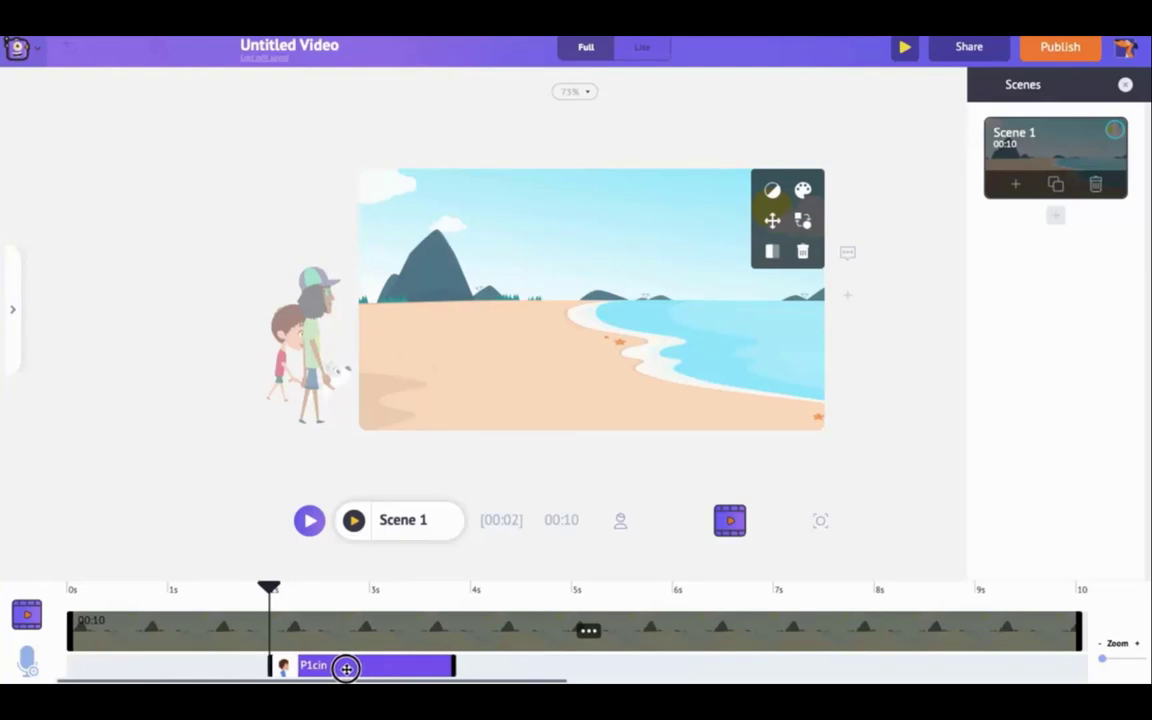
pyautogui.click(821, 523)
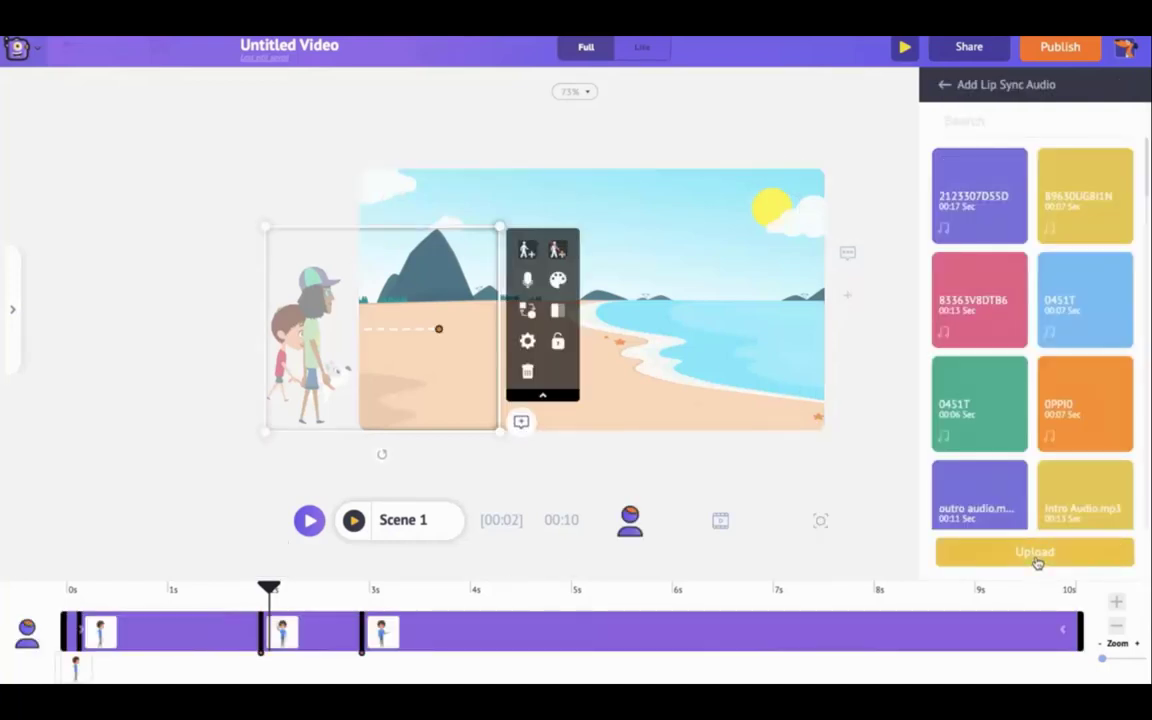
pyautogui.click(1035, 556)
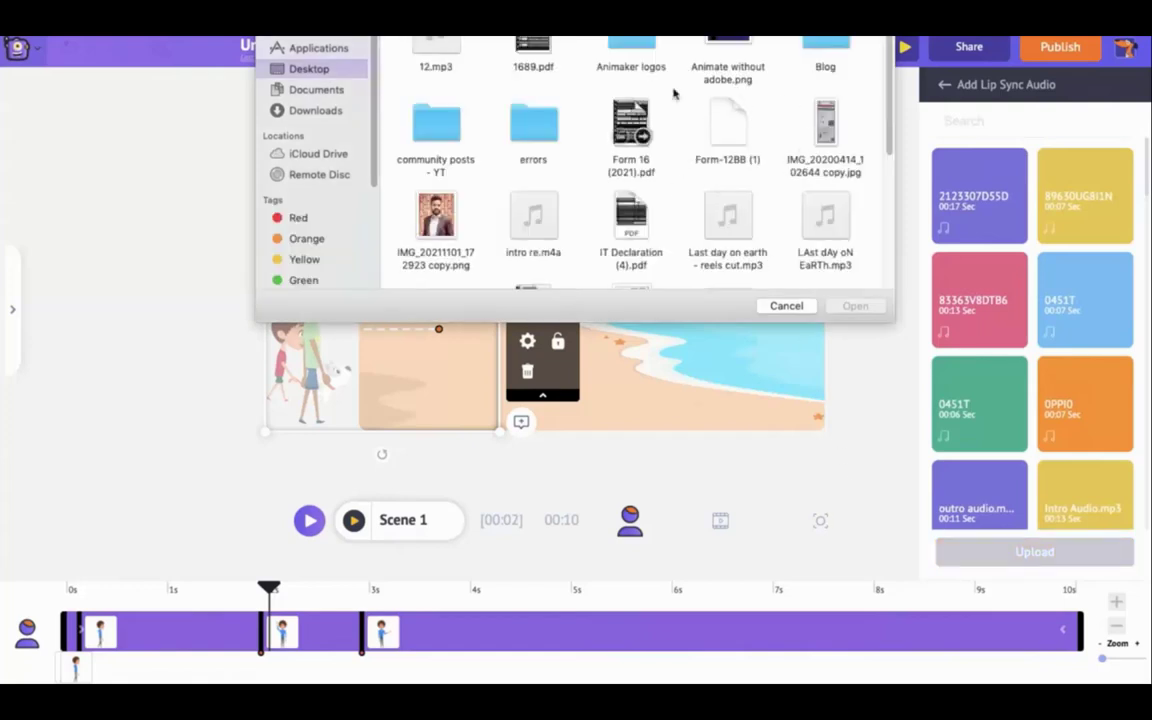
pyautogui.click(793, 310)
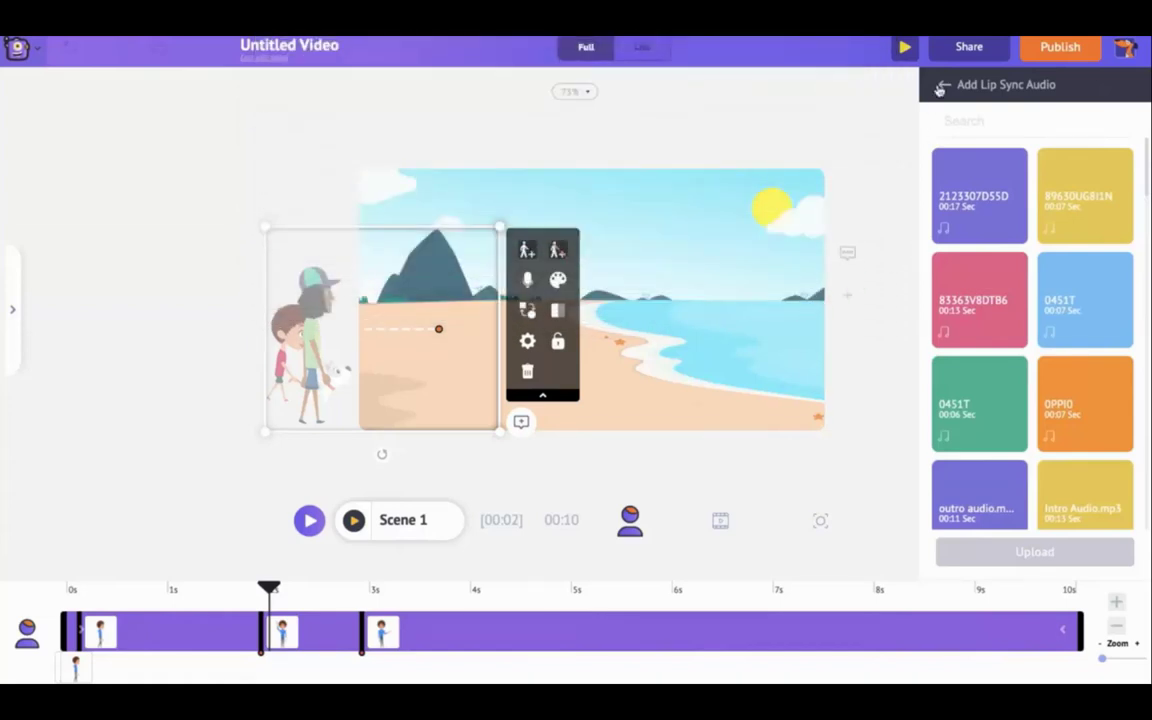
pyautogui.click(940, 88)
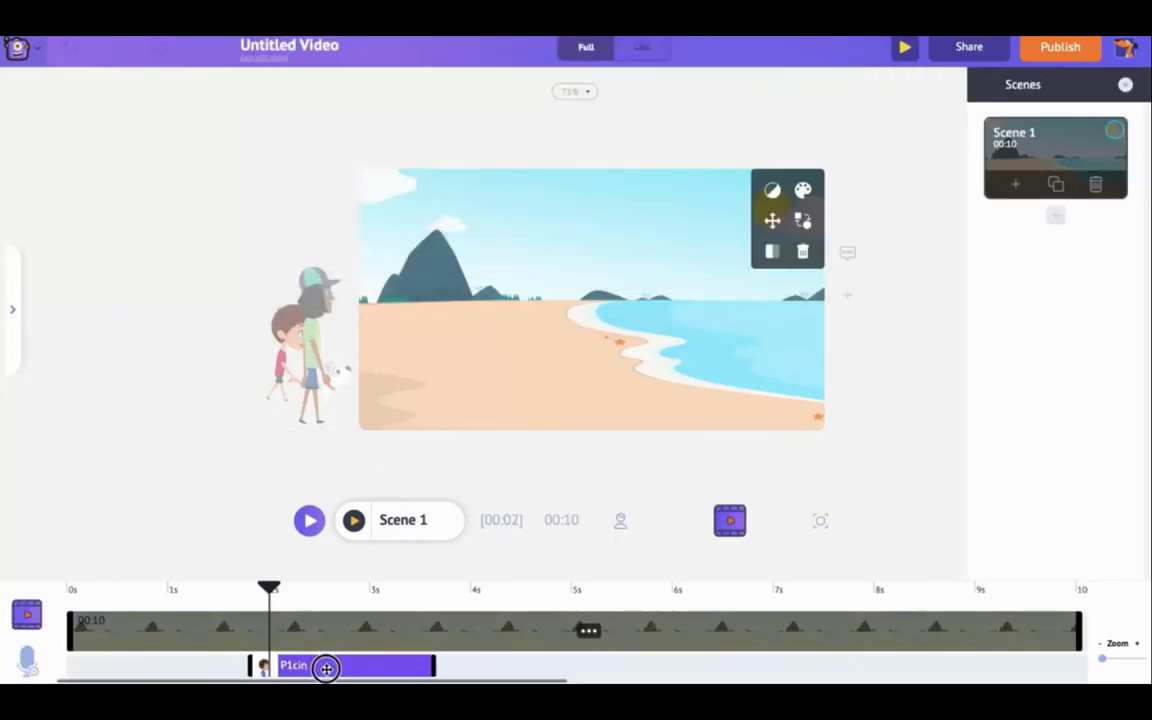
pyautogui.moveTo(324, 666); pyautogui.dragTo(345, 667)
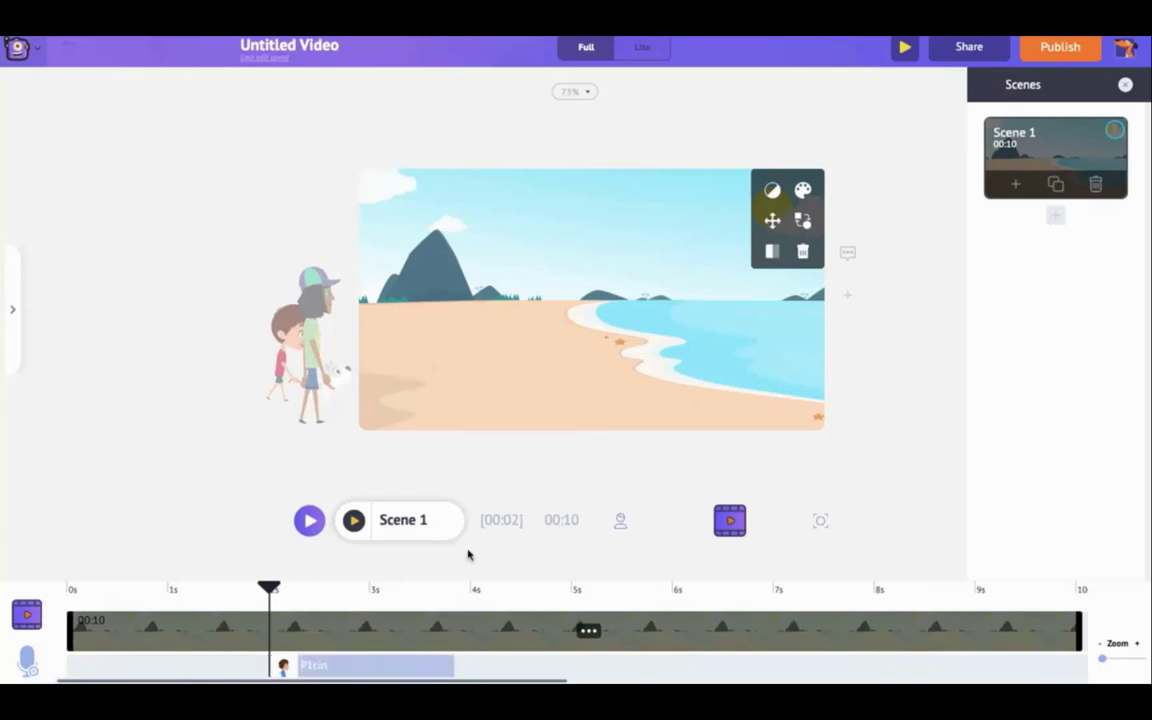
# - Make a dynamic camera zoom from 1s to 6.7s onto the beach's left side, then preview
pyautogui.click(821, 524)
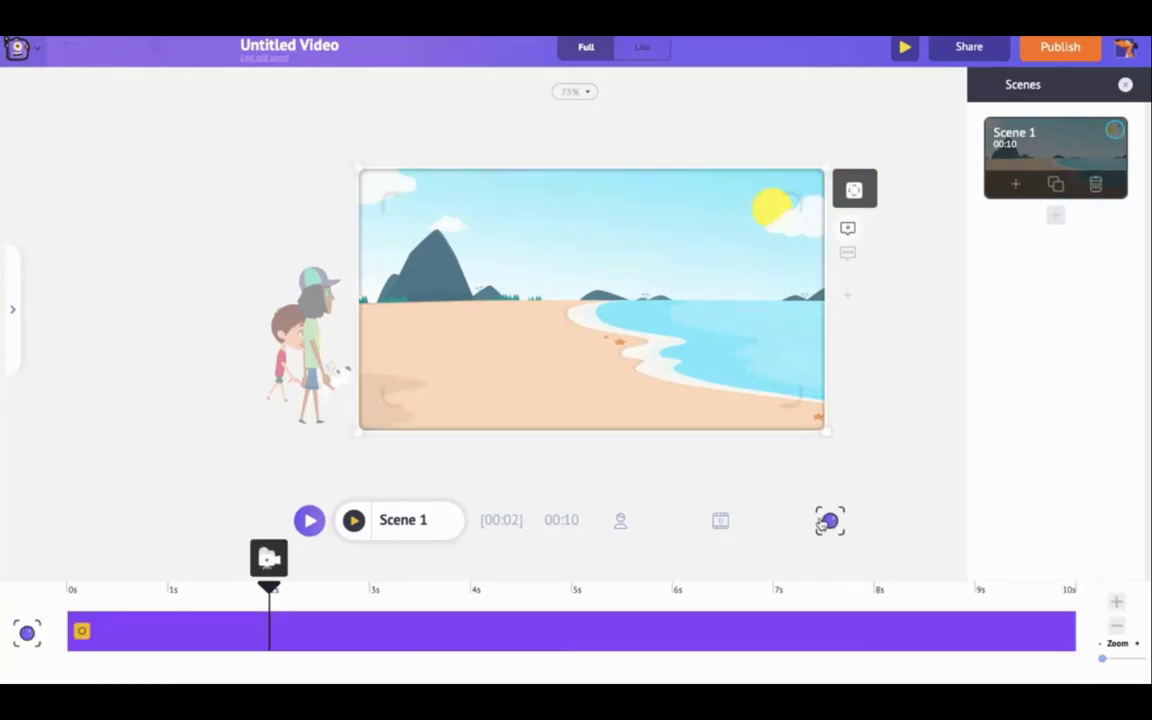
pyautogui.click(80, 636)
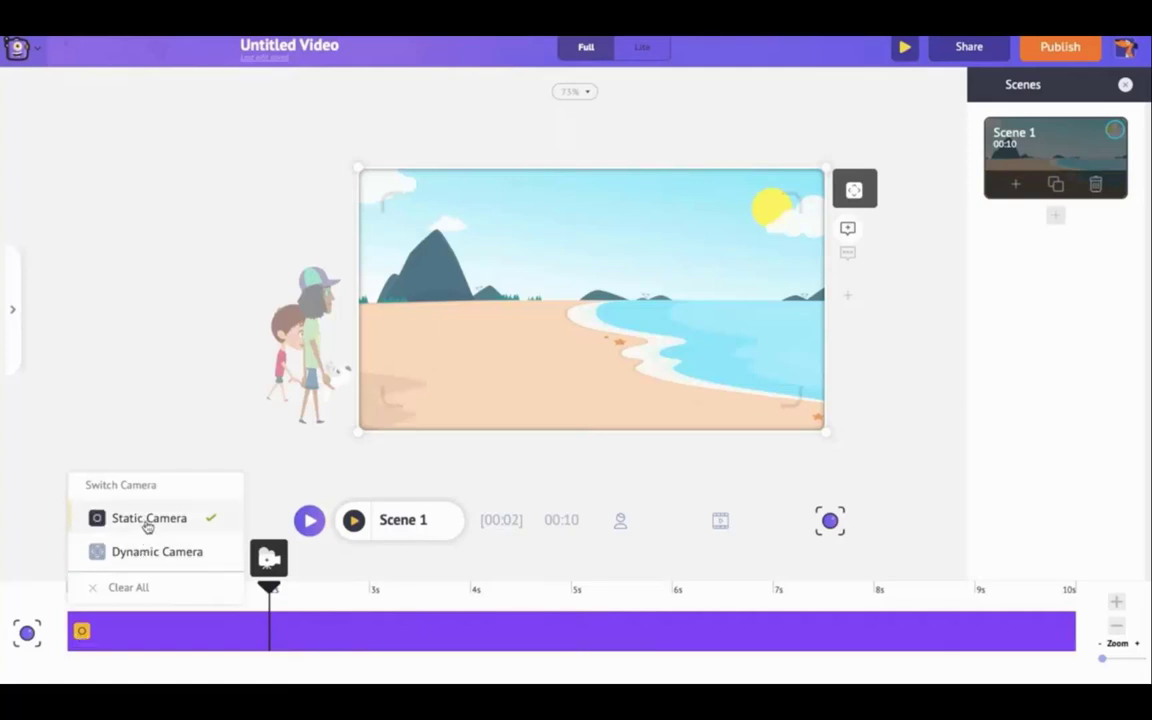
pyautogui.click(147, 553)
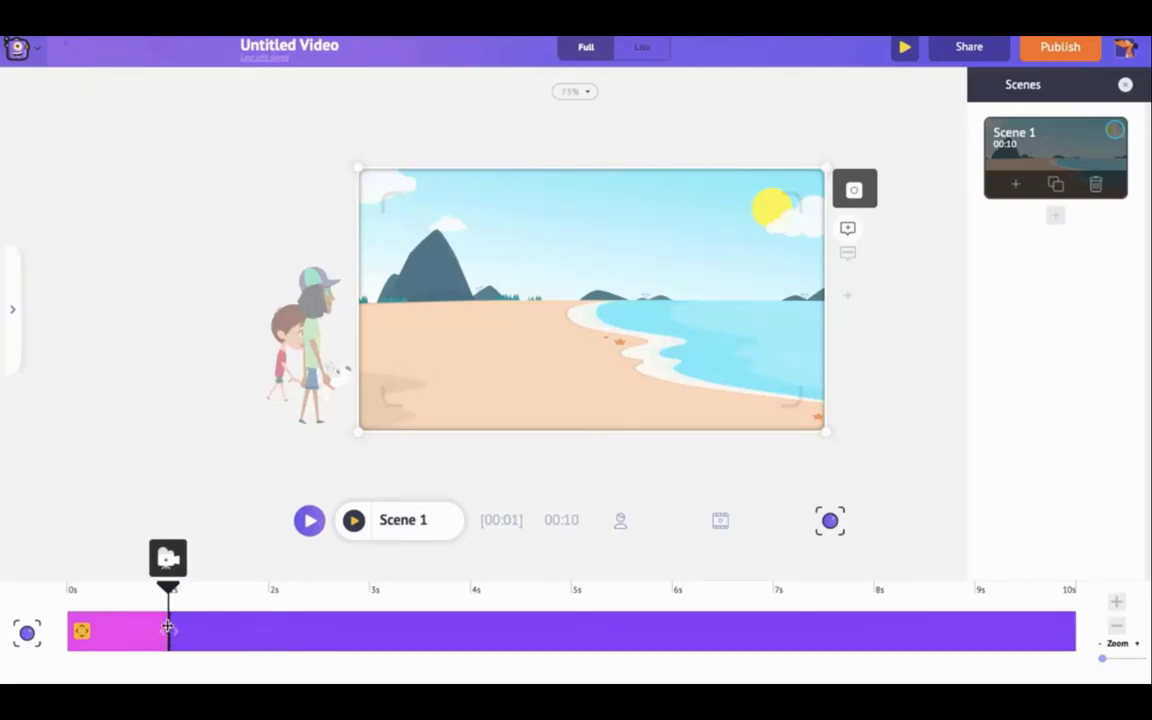
pyautogui.moveTo(167, 627)
pyautogui.mouseDown()
pyautogui.moveTo(768, 625)
pyautogui.moveTo(1078, 640)
pyautogui.mouseUp()
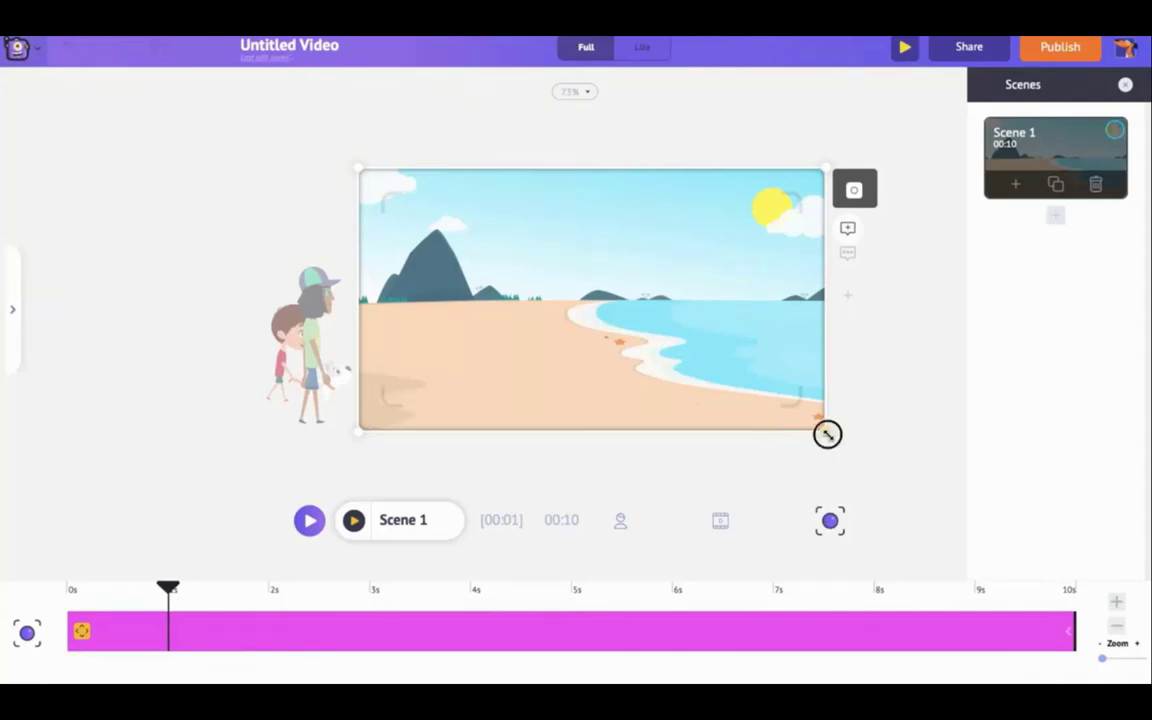
pyautogui.moveTo(825, 432); pyautogui.dragTo(795, 412)
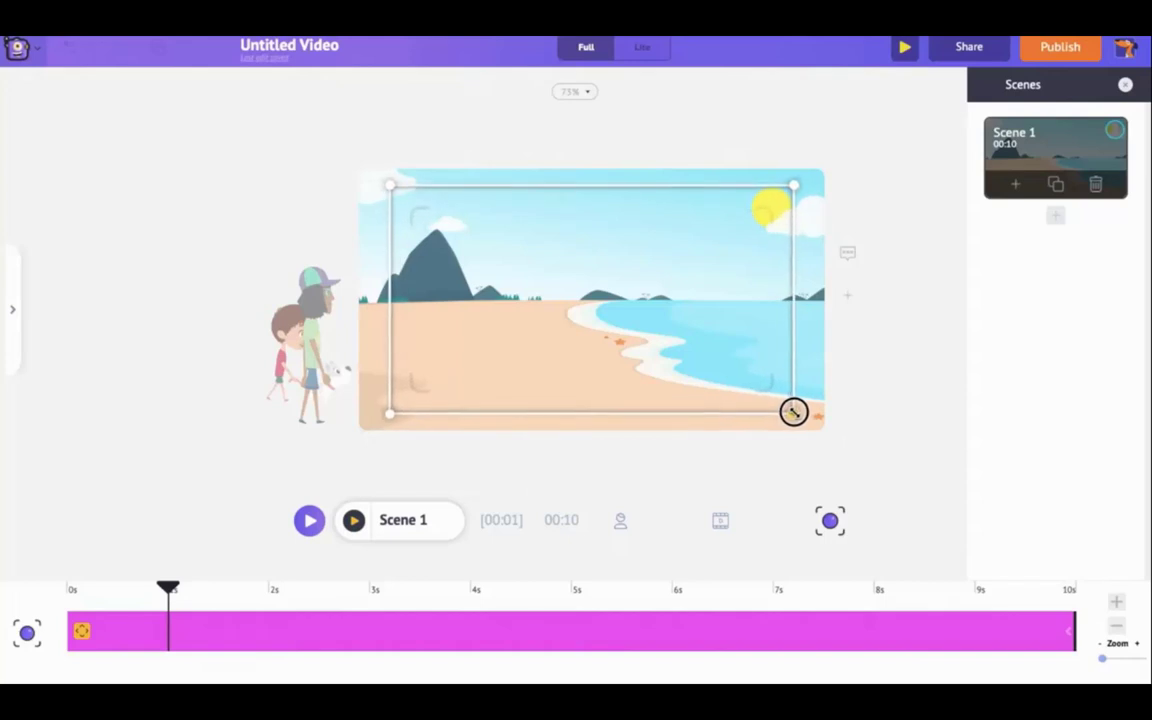
pyautogui.moveTo(681, 350); pyautogui.dragTo(655, 357)
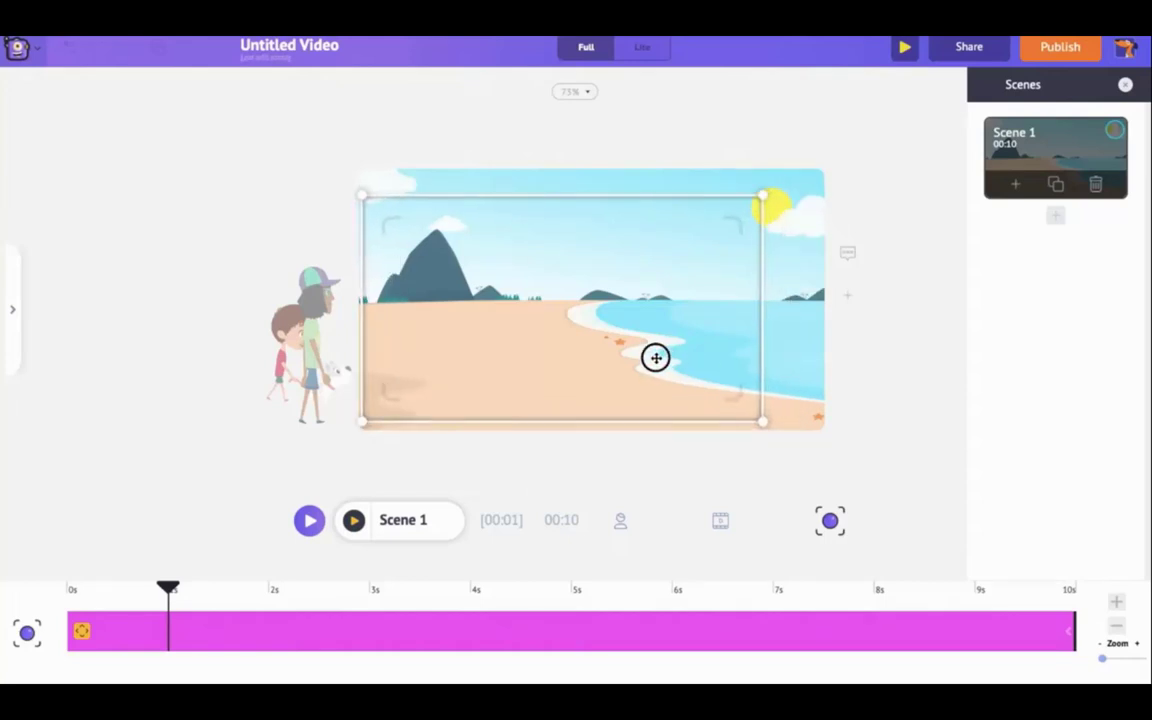
pyautogui.click(354, 520)
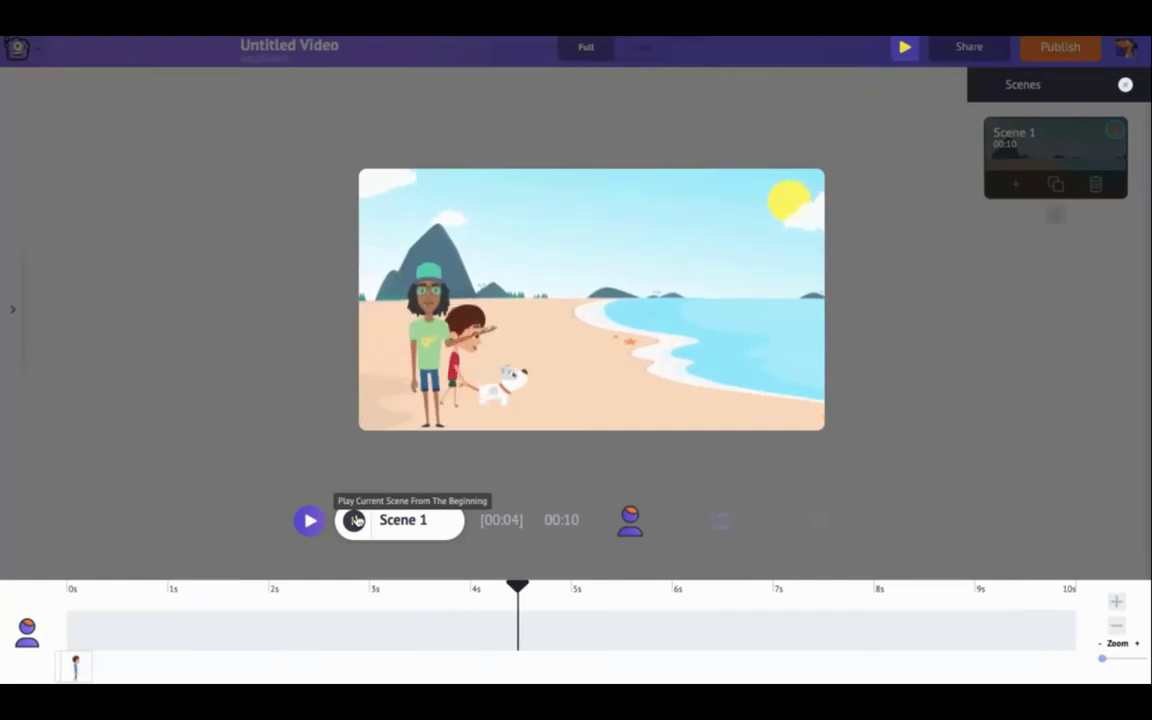
# - Stop the preview and search the music library for 'happy'
pyautogui.click(17, 330)
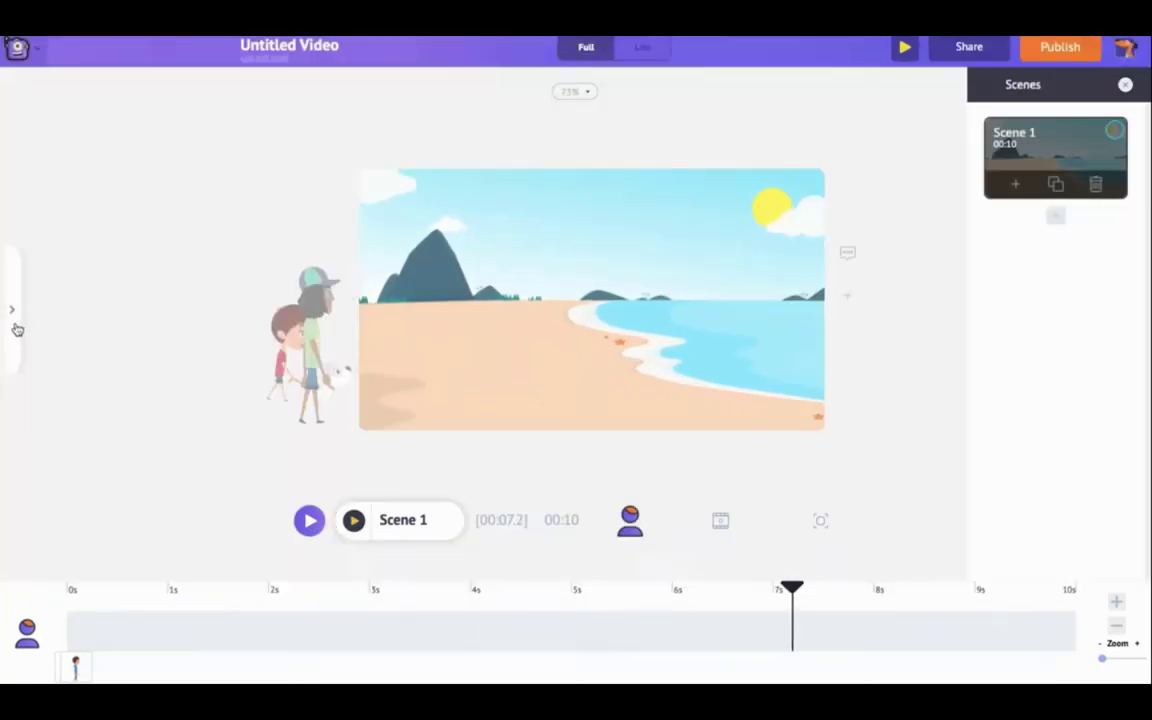
pyautogui.click(15, 322)
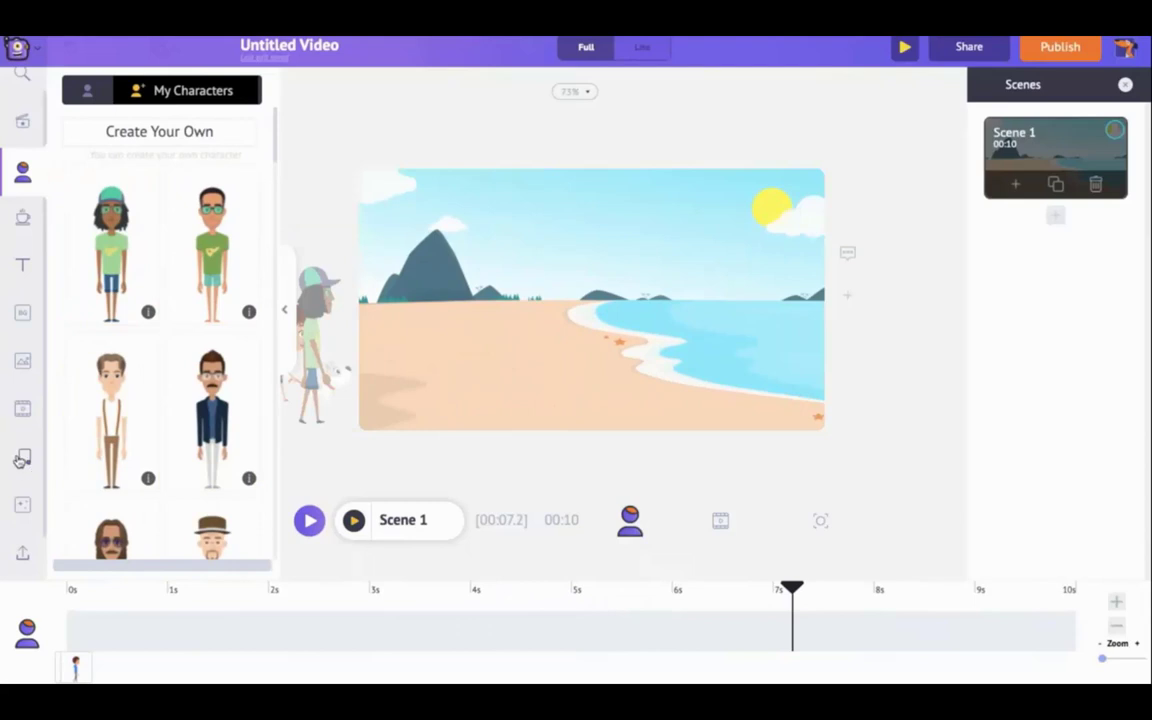
pyautogui.click(21, 459)
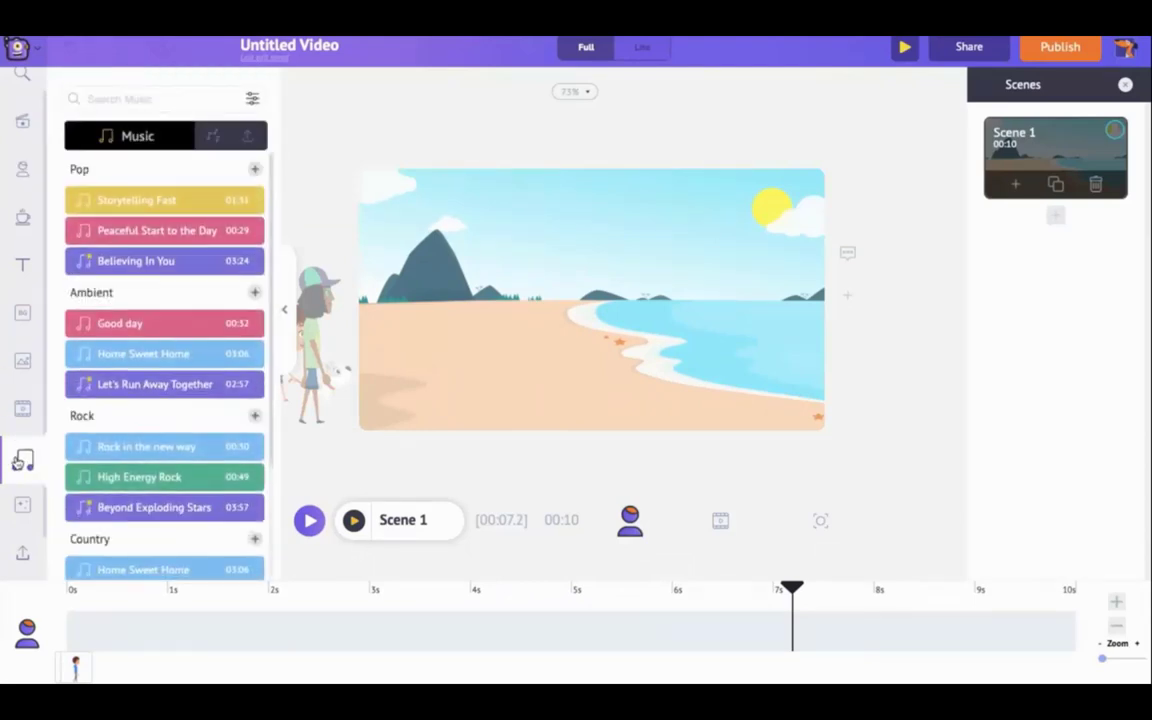
pyautogui.click(130, 98)
pyautogui.write('ha')
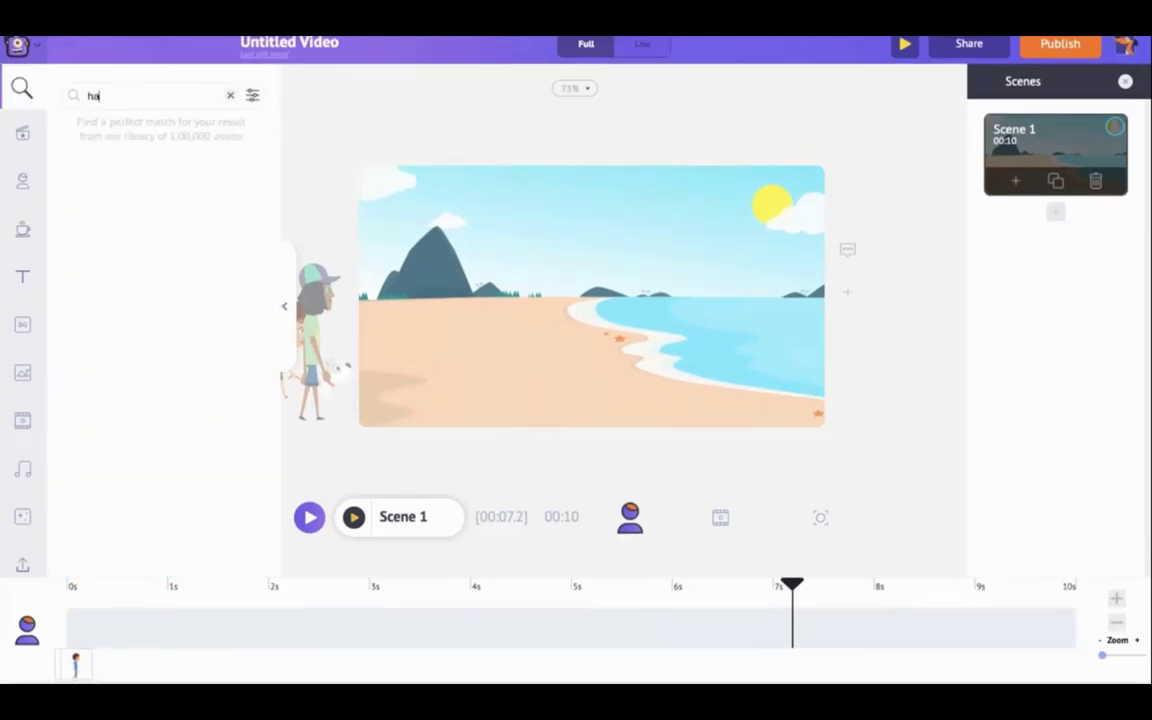
pyautogui.write('ppy')
pyautogui.press('Return')
pyautogui.scroll(-3, 145, 250)
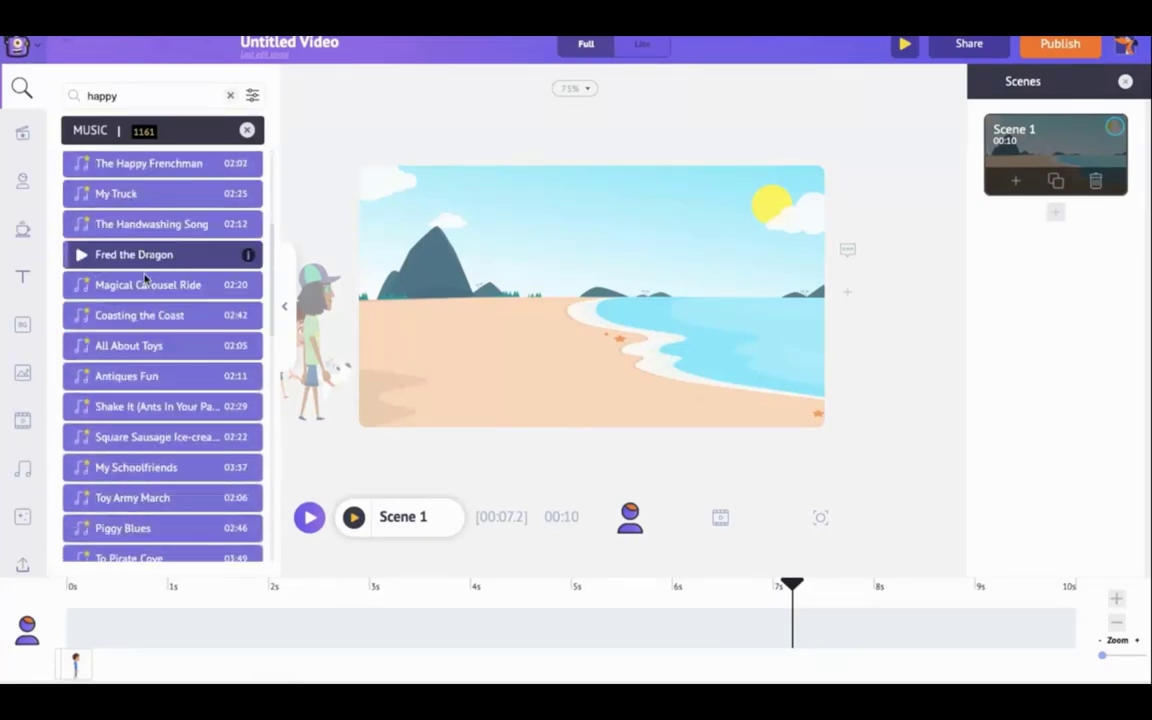
# - Add 'Coasting the Coast' as background music, lower its volume, and play Scene 1
pyautogui.click(191, 316)
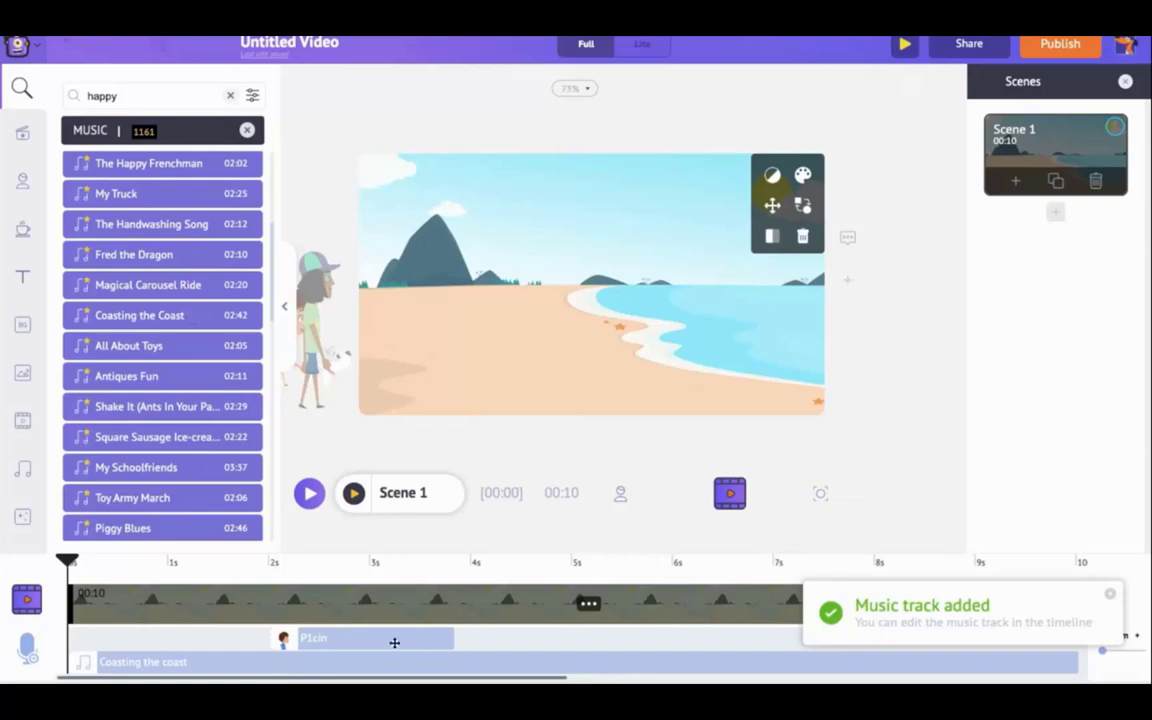
pyautogui.click(226, 665)
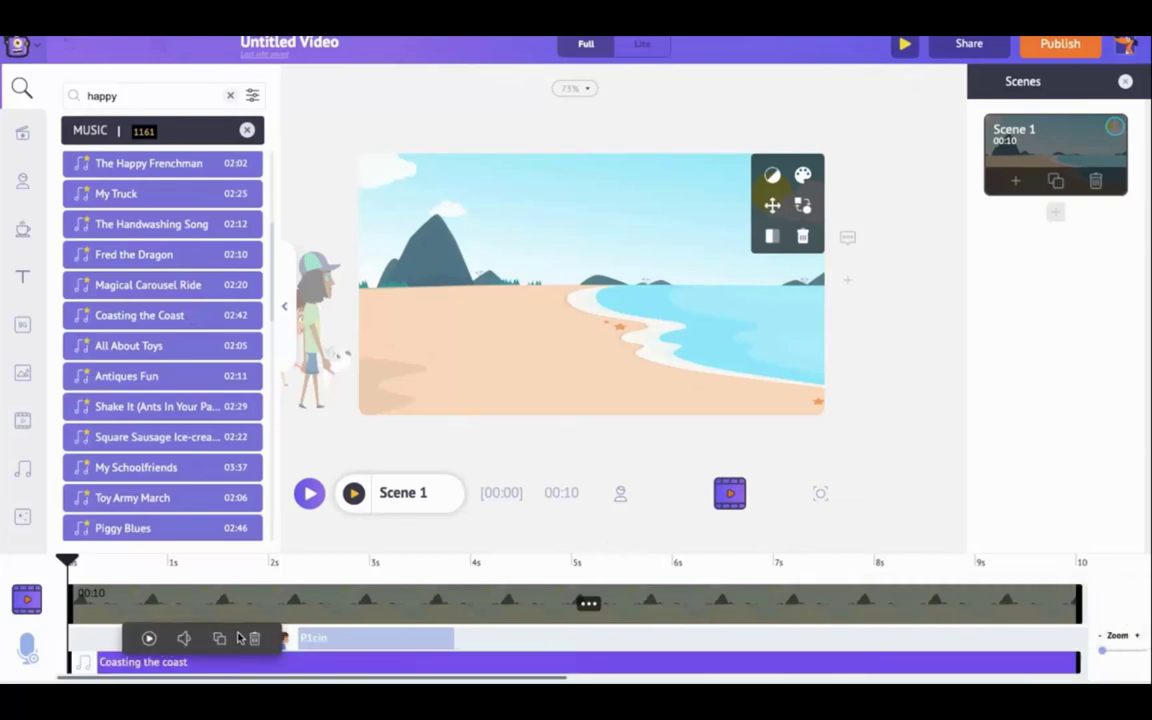
pyautogui.click(184, 638)
pyautogui.moveTo(178, 640); pyautogui.dragTo(167, 641)
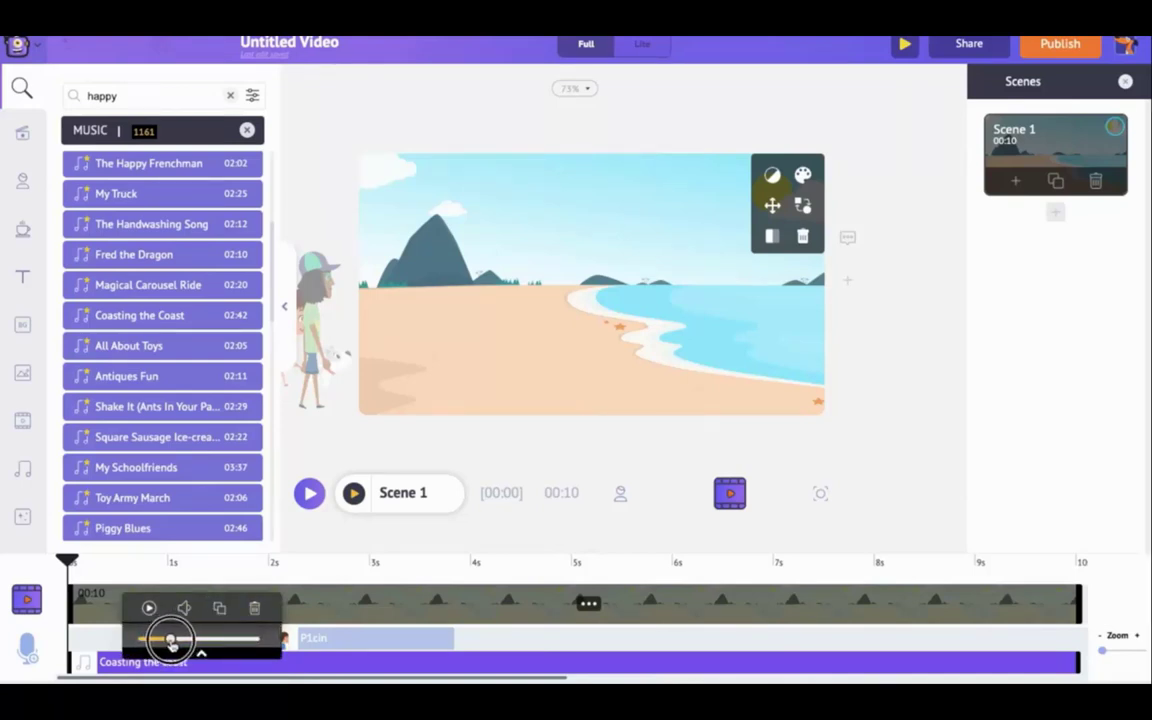
pyautogui.click(354, 493)
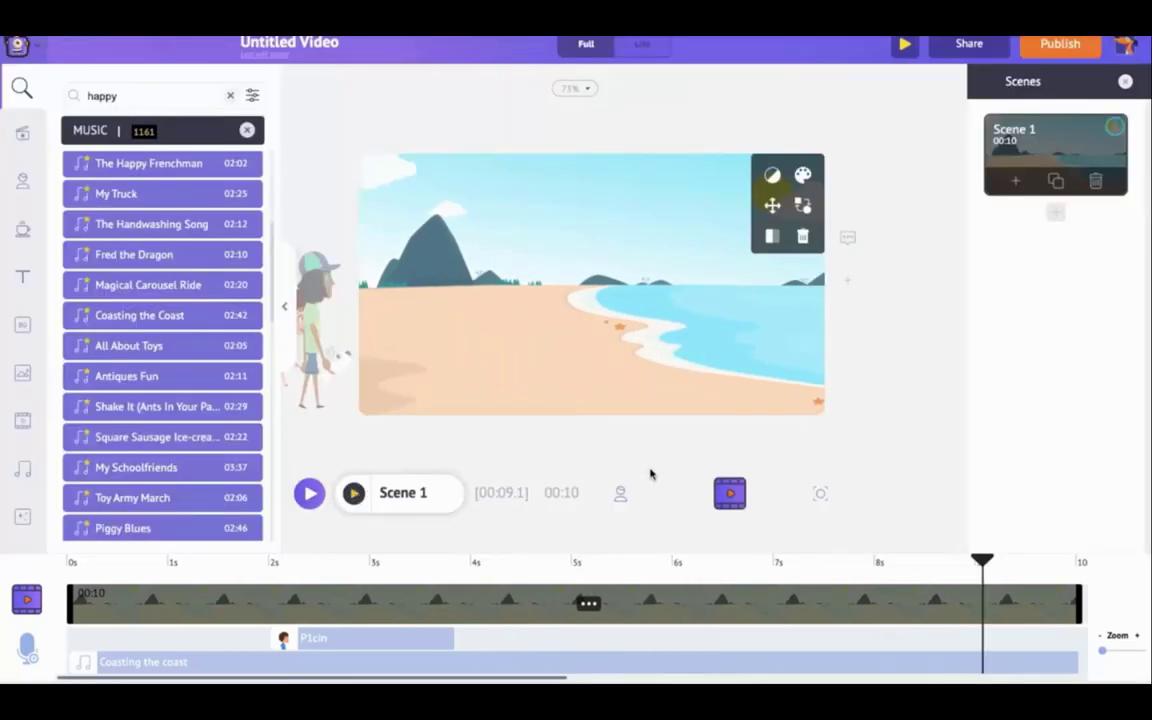
# - Add a blank 10-second Scene 2 after Scene 1
pyautogui.click(1055, 212)
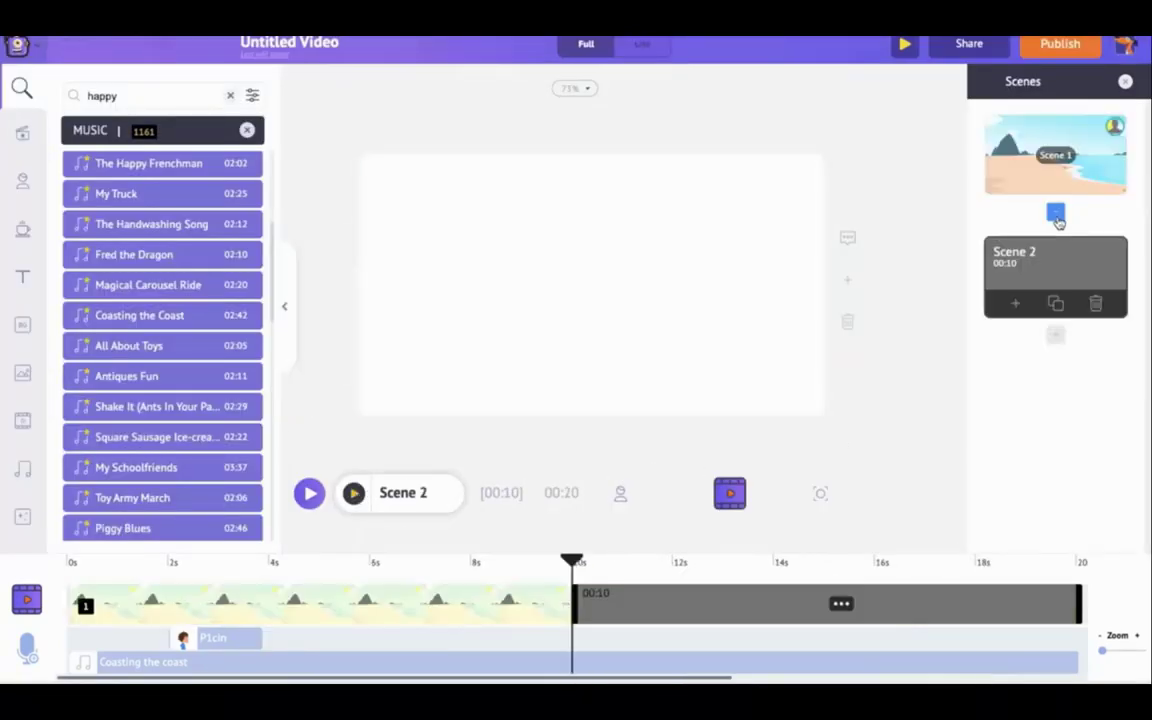